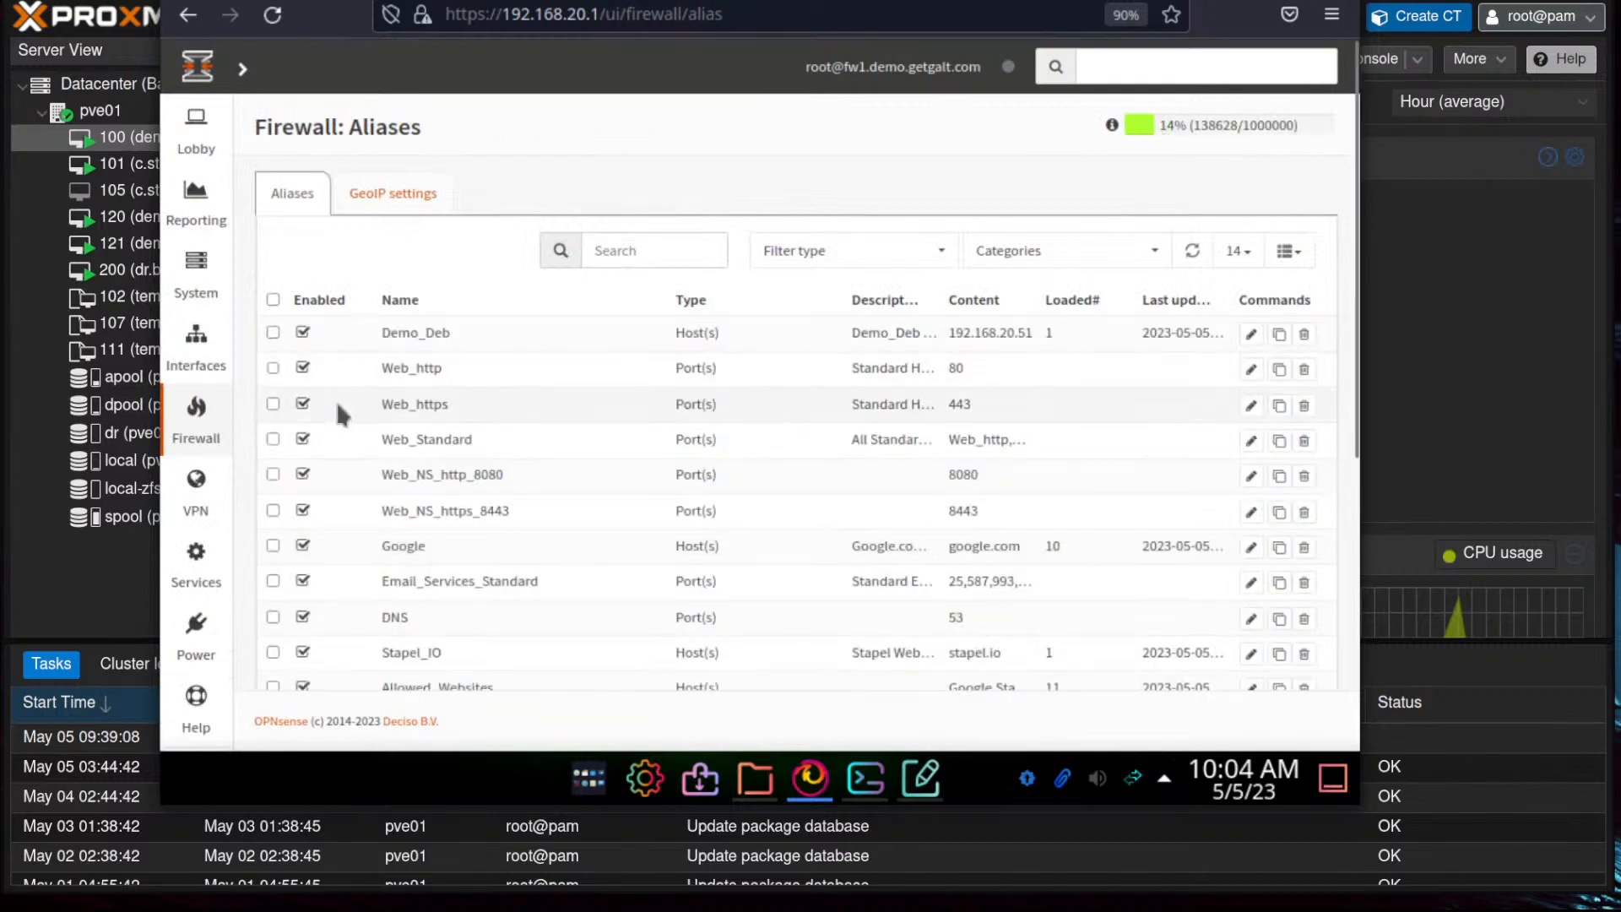
Step: Open the GeoIP settings of the firewall aliases and consult the OPNsense documentation on MaxMind GeoIP setup
left_click(401, 195)
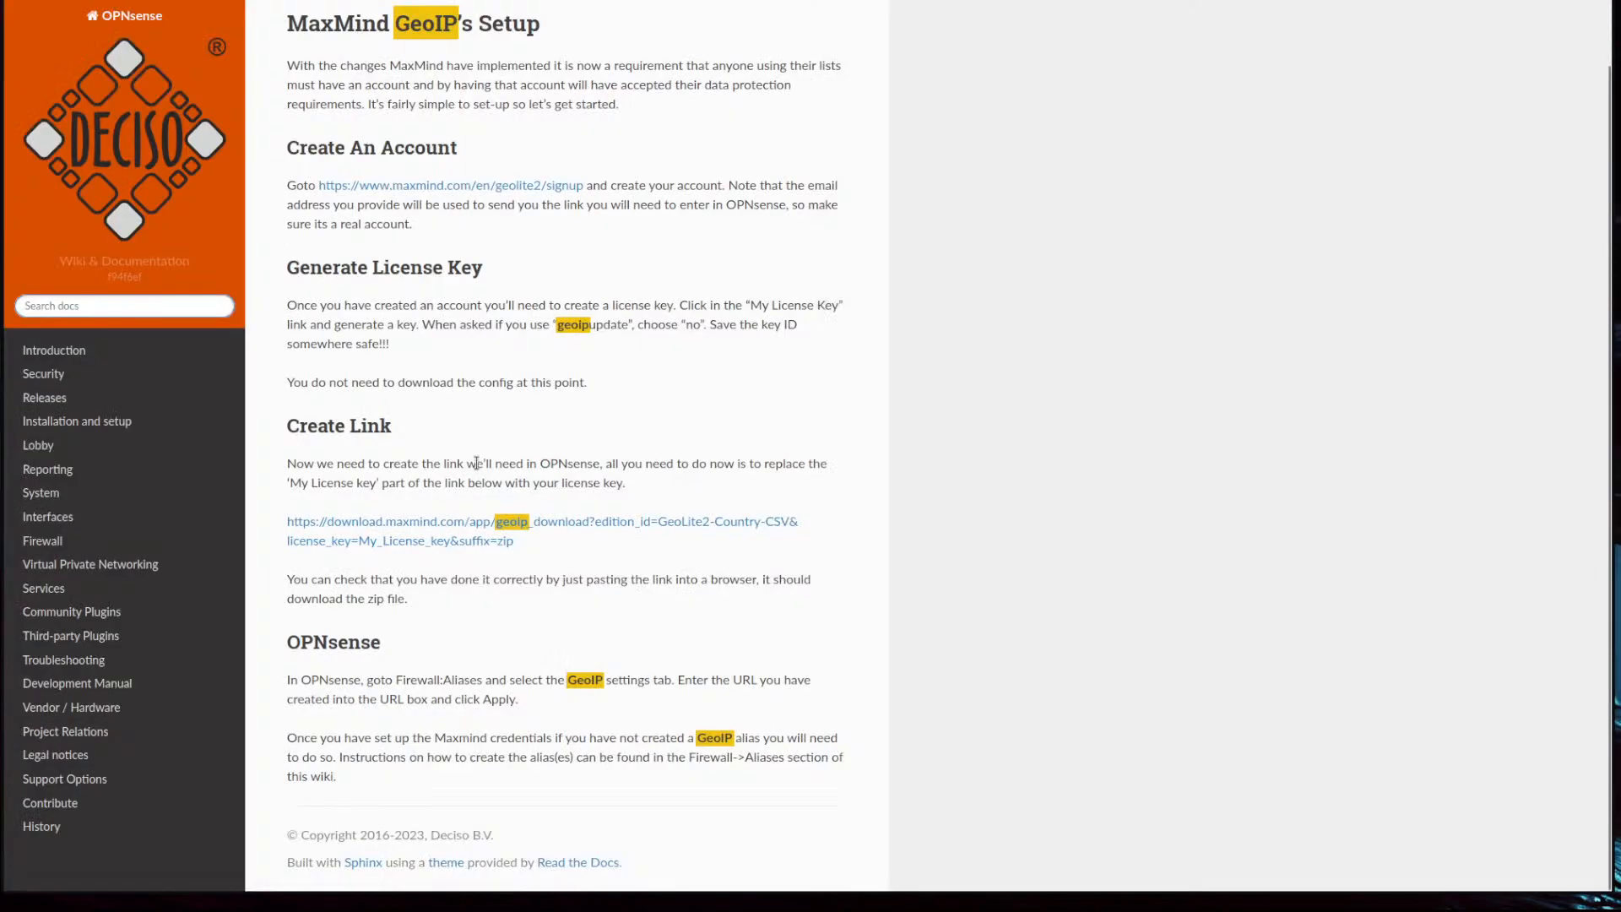
scroll(470, 414, "up", 1)
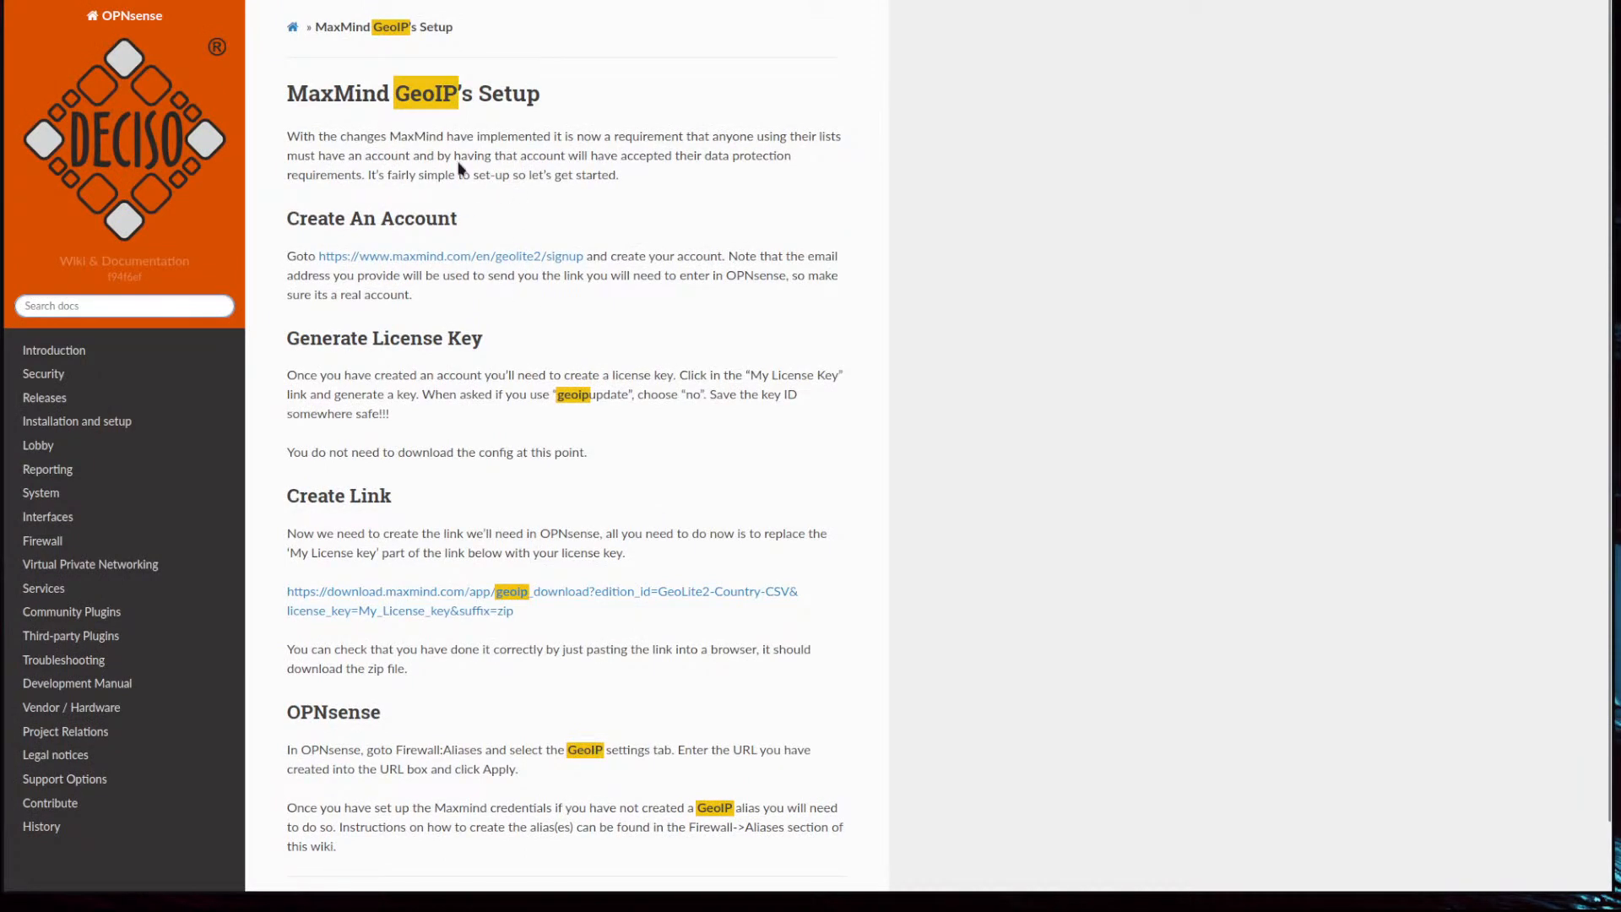
scroll(428, 148, "up", 4, "ctrl")
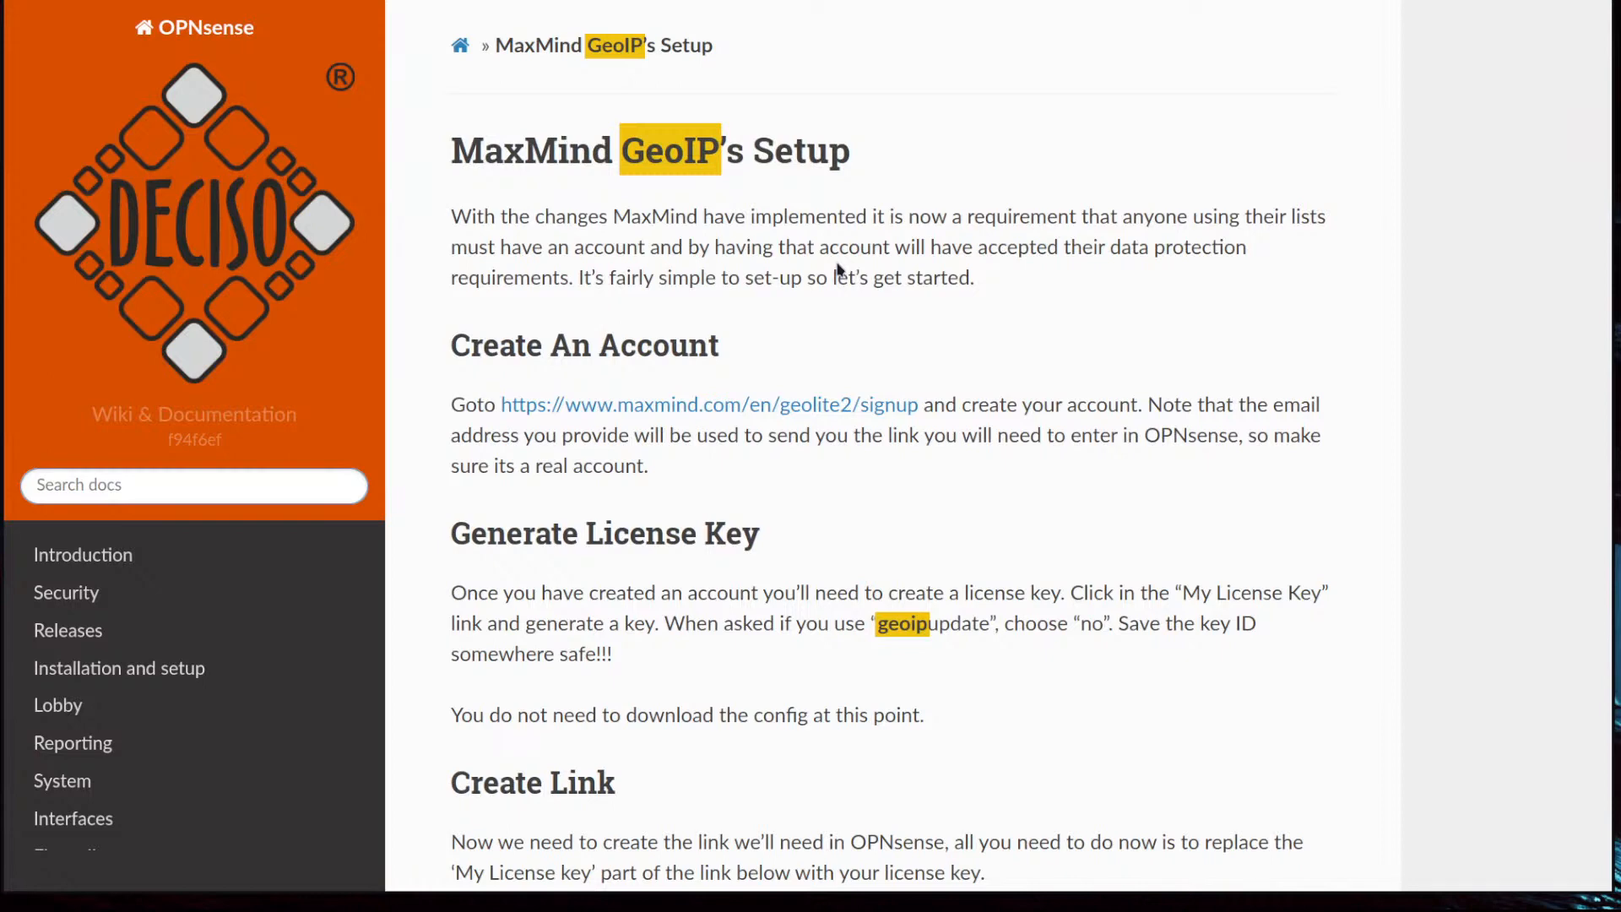
Step: Open the GeoLite2 sign-up link from the documentation in a new browser tab and review the registration form
right_click(741, 406)
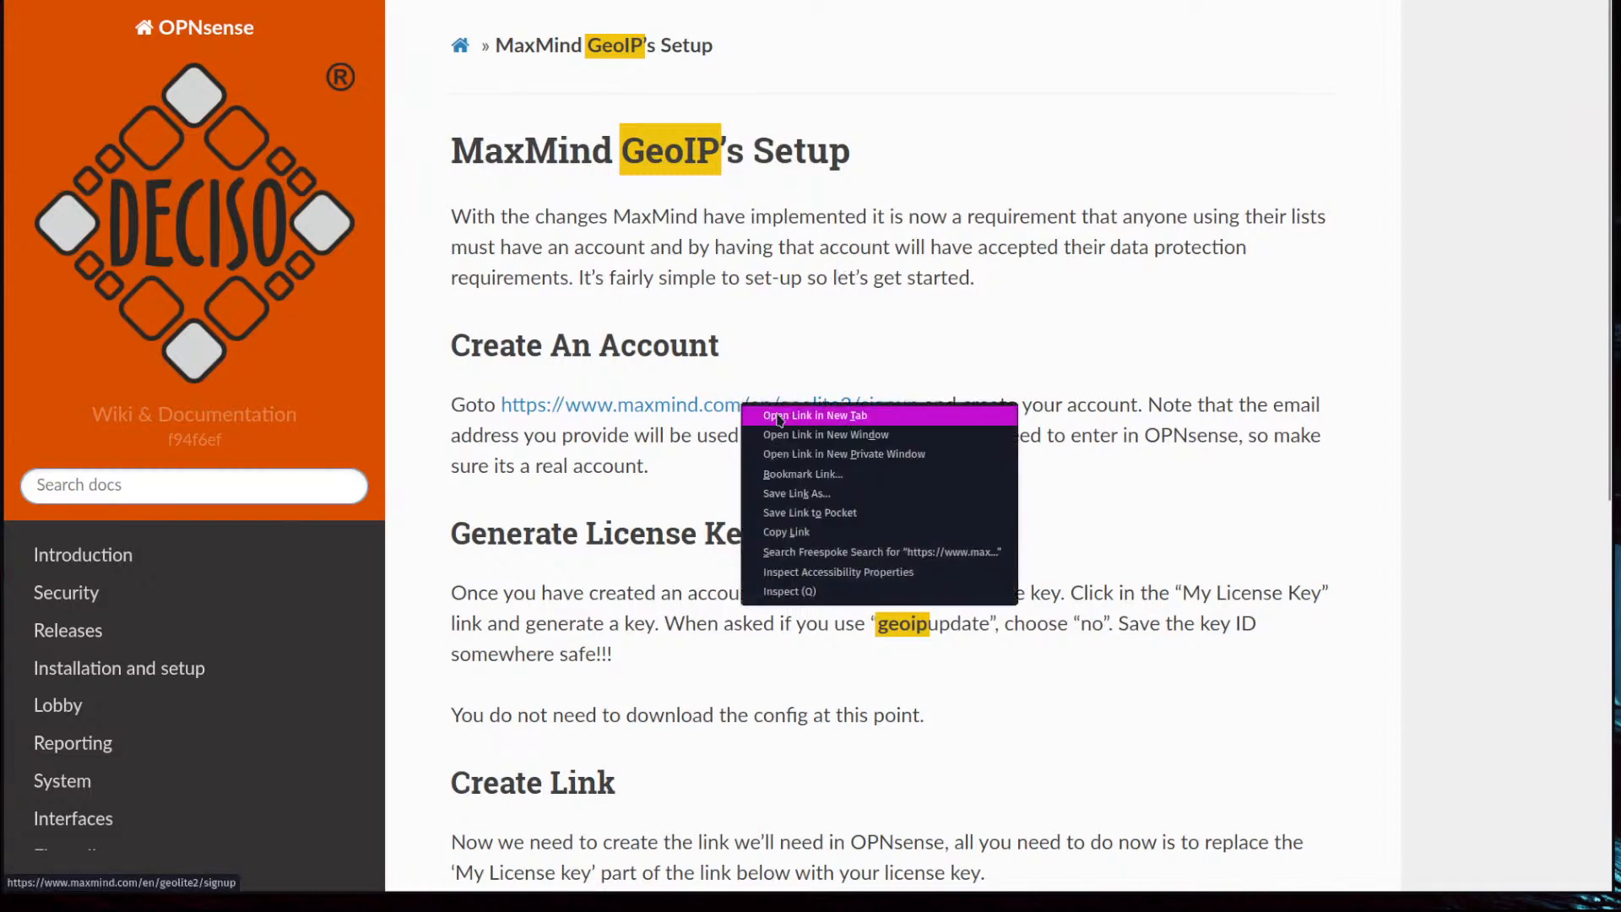
left_click(779, 416)
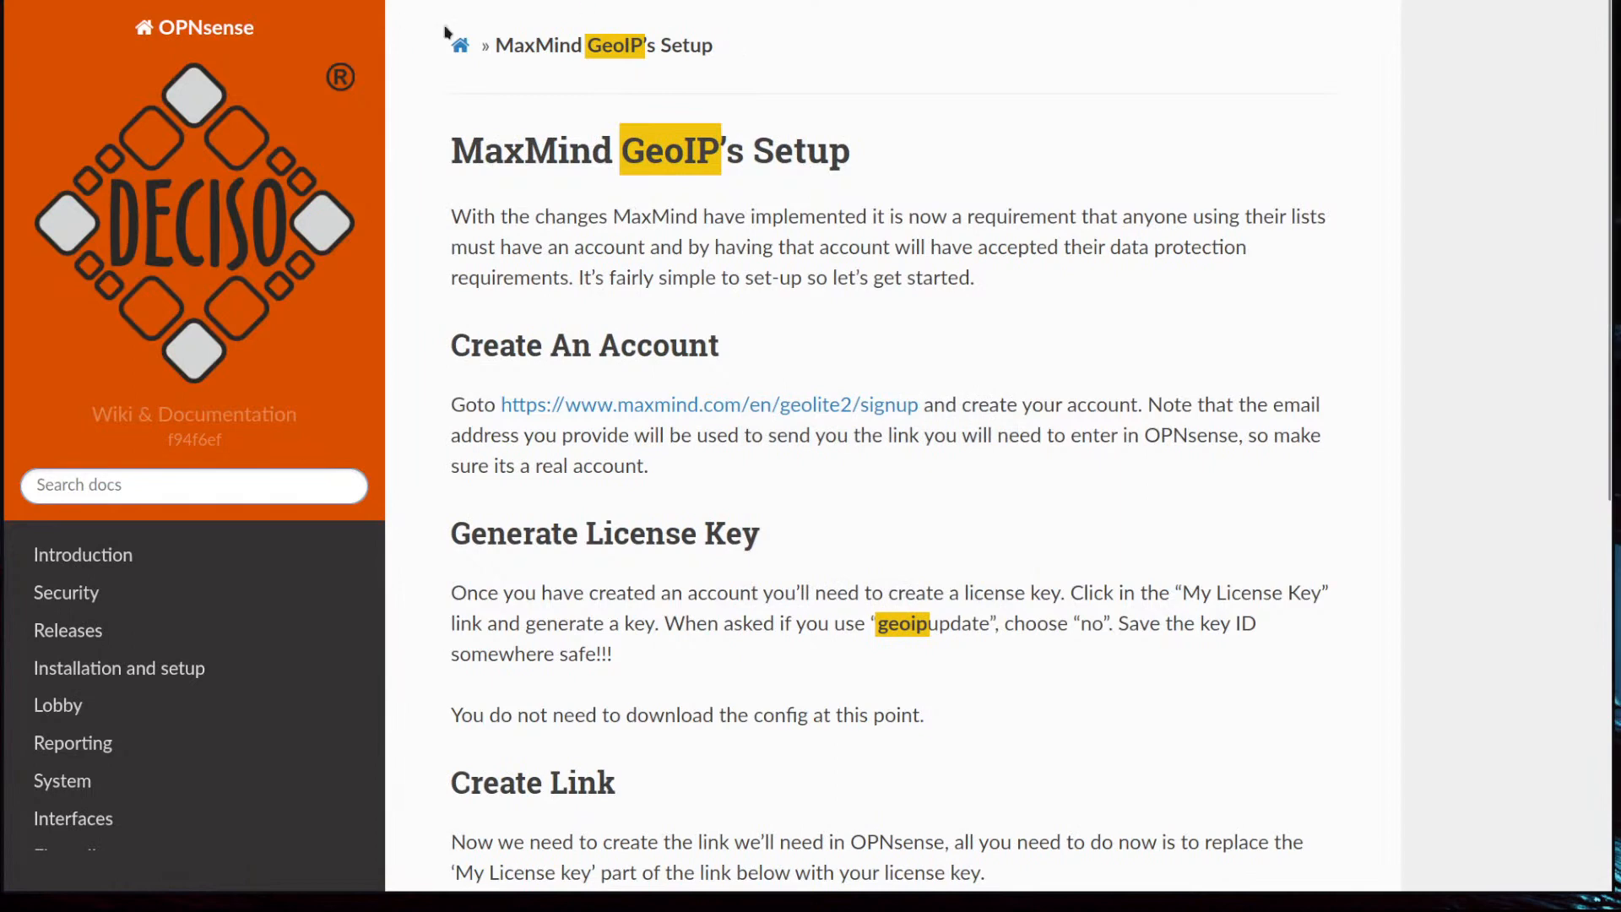
left_click_drag(496, 43, 719, 47)
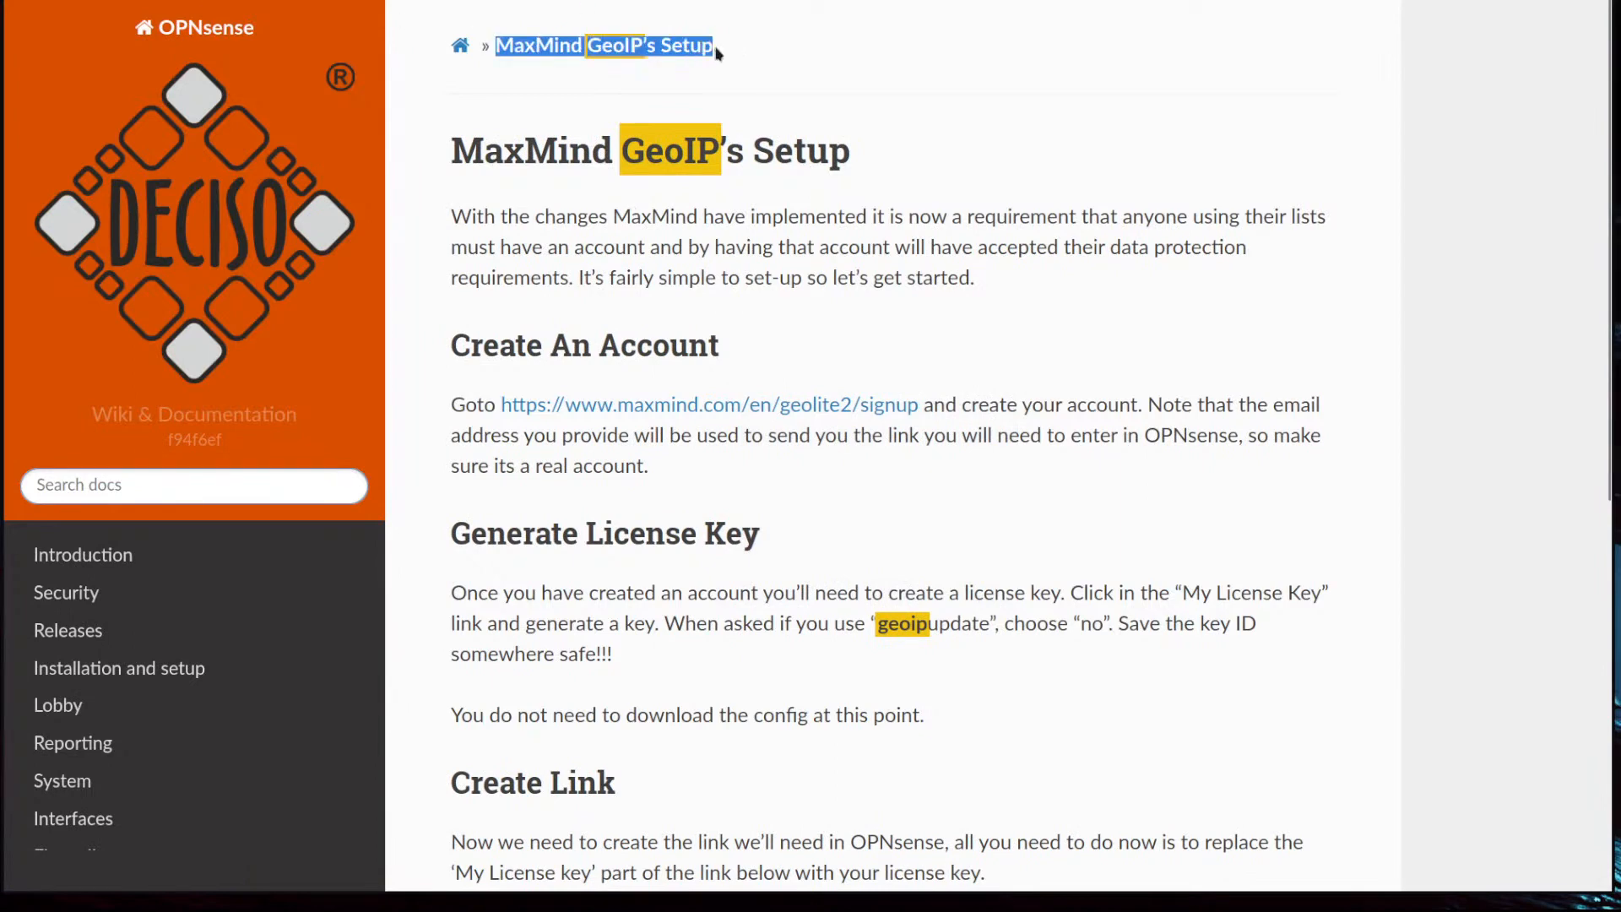
right_click(685, 411)
left_click(718, 422)
left_click(650, 1)
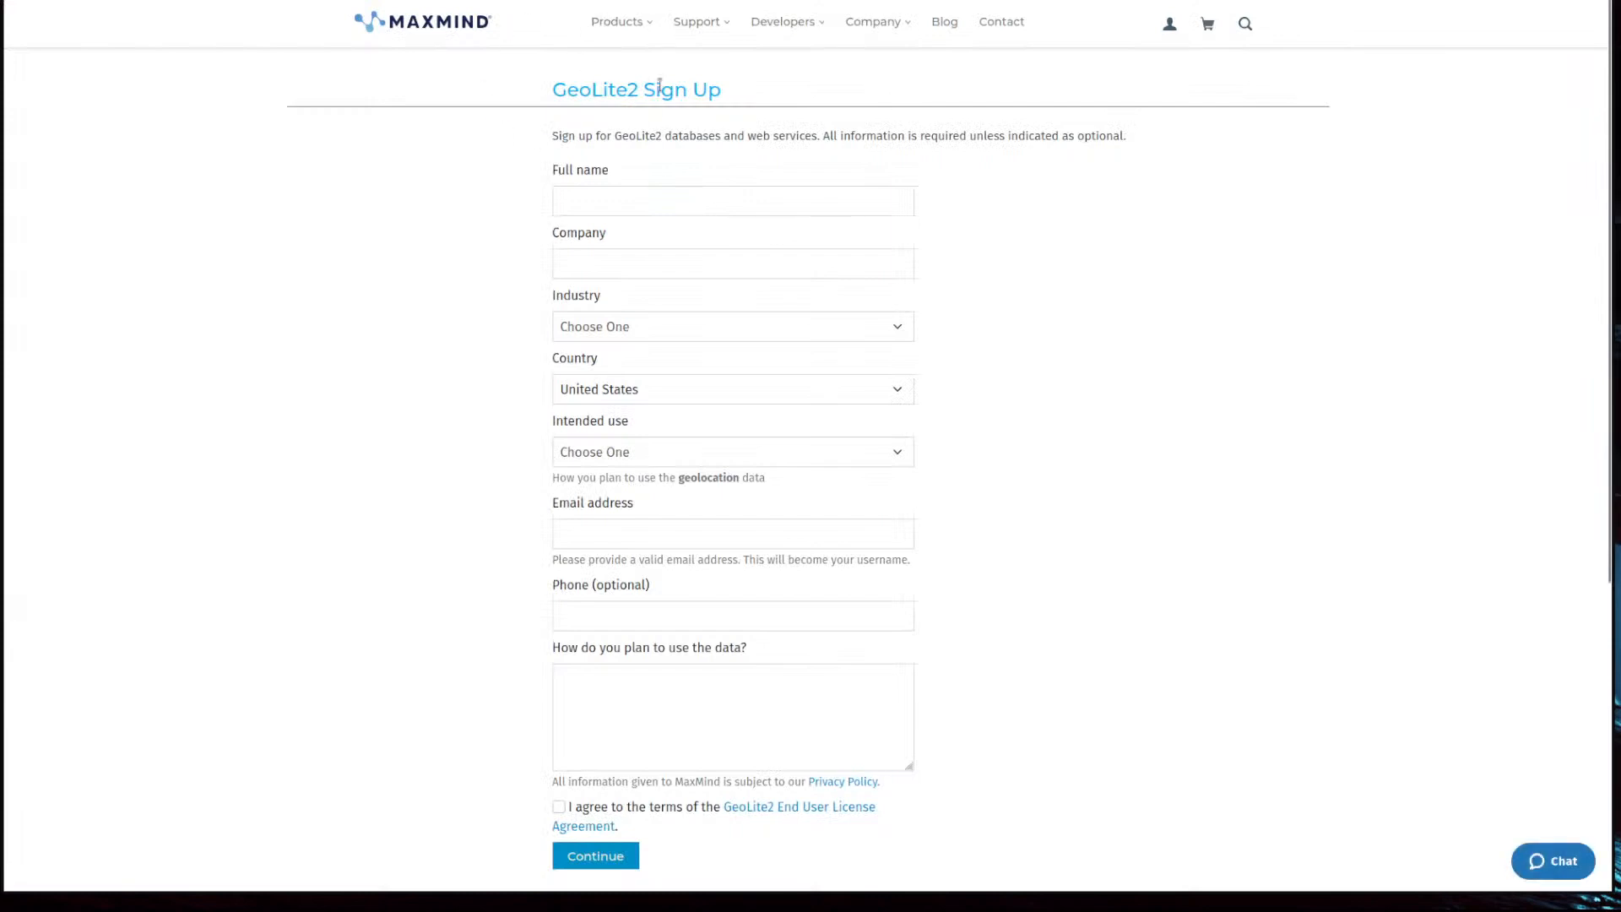
scroll(1162, 531, "down", 4)
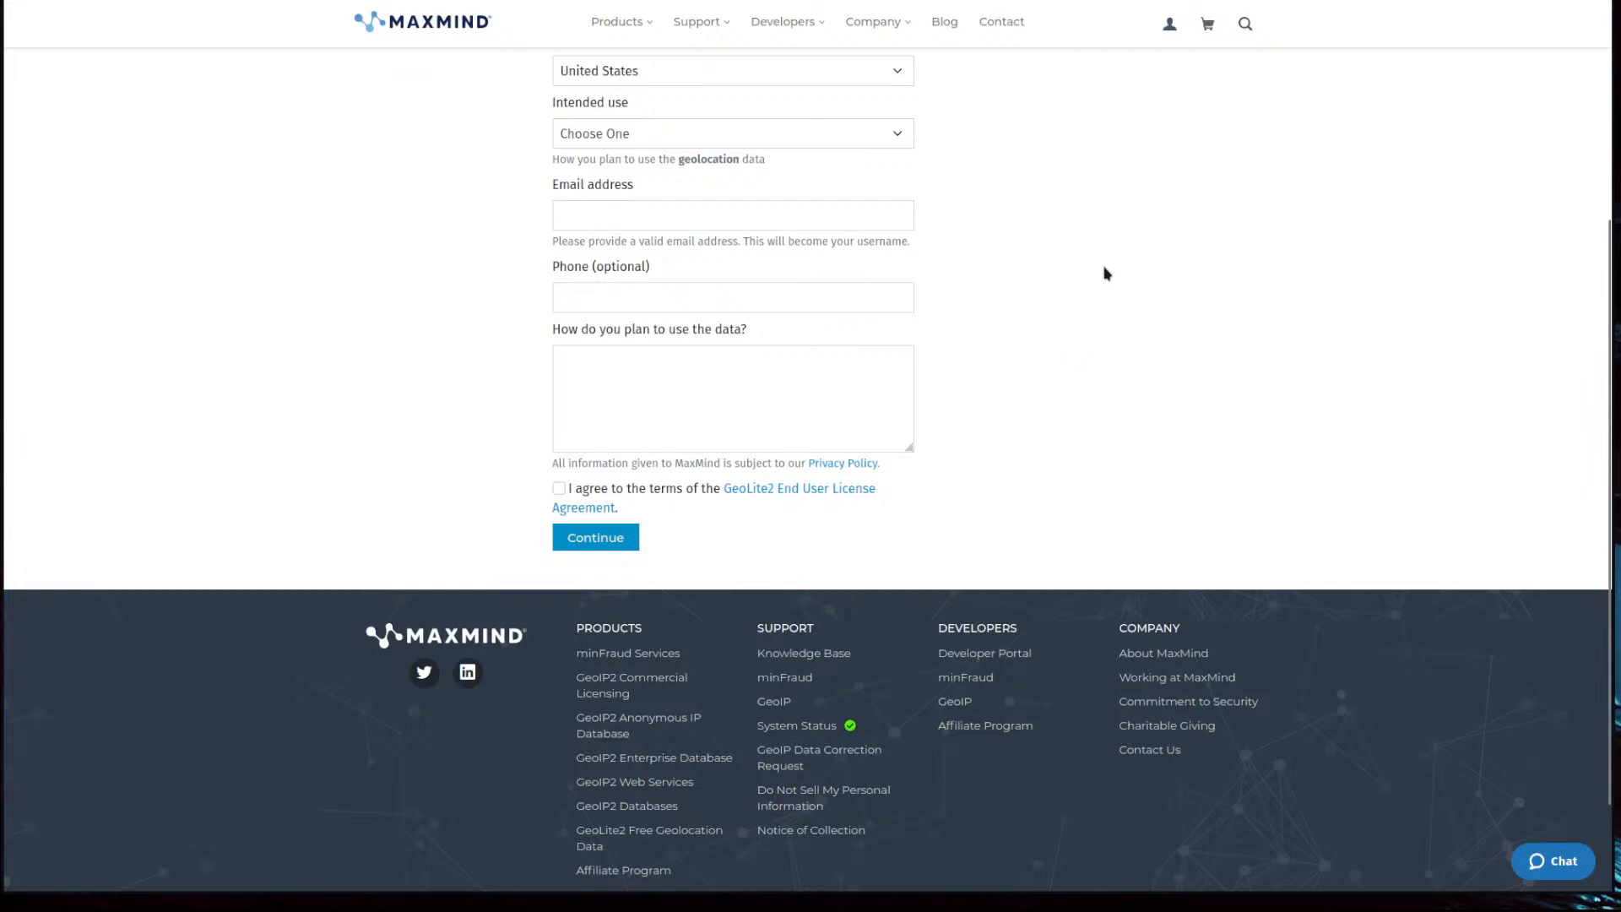
scroll(1103, 322, "up", 1)
scroll(1101, 319, "up", 2)
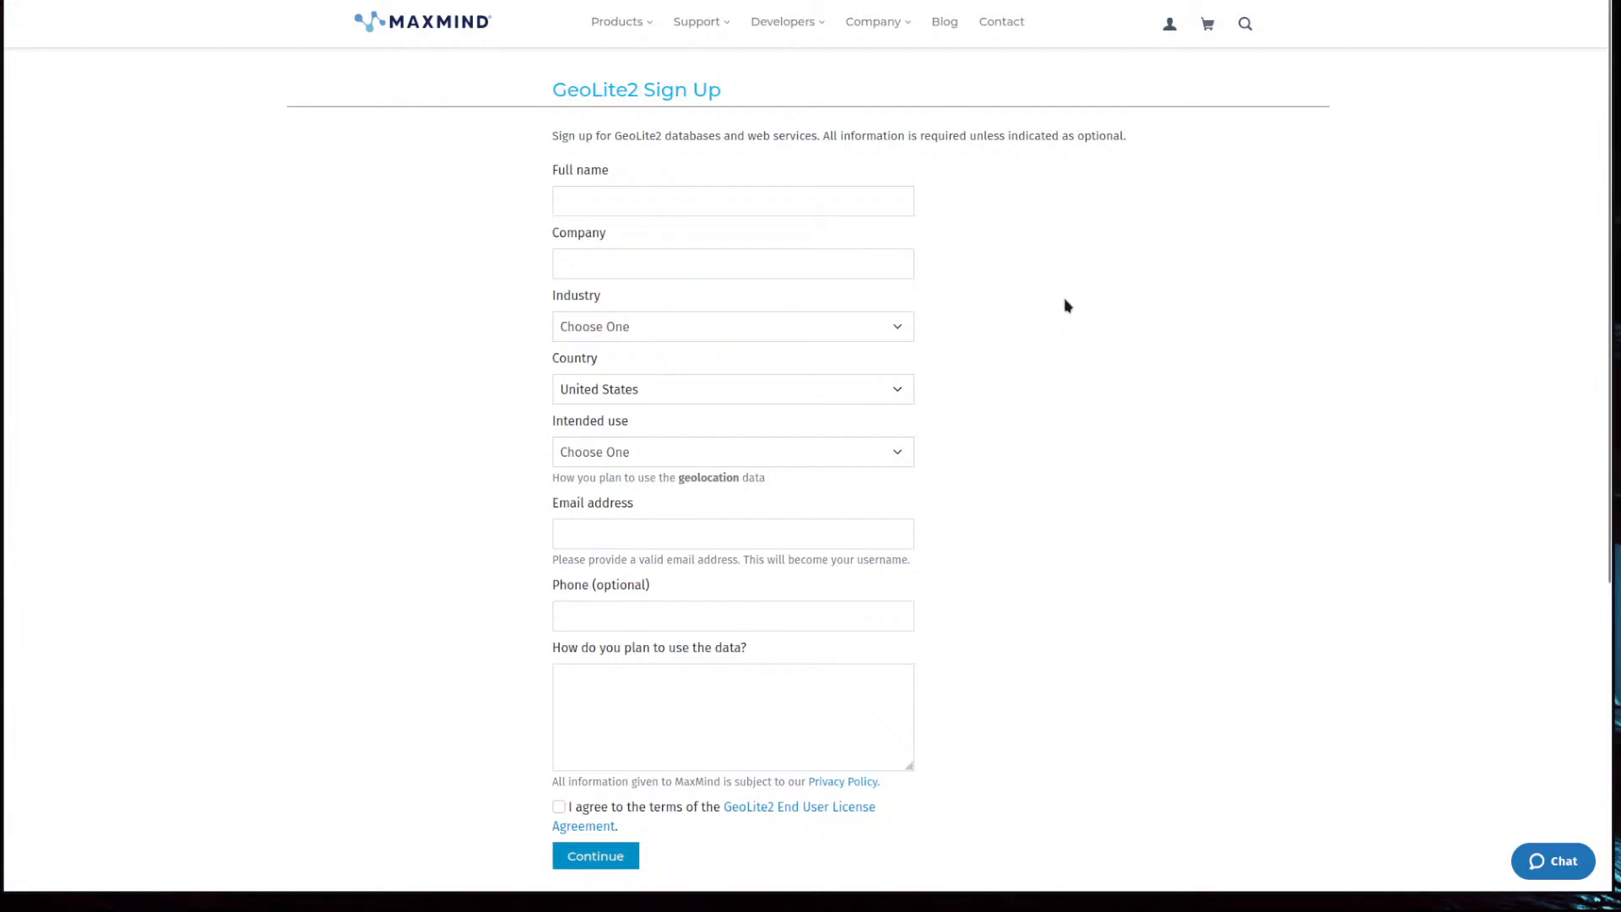
Step: Log in to the existing MaxMind account with the saved username and password
left_click(1155, 34)
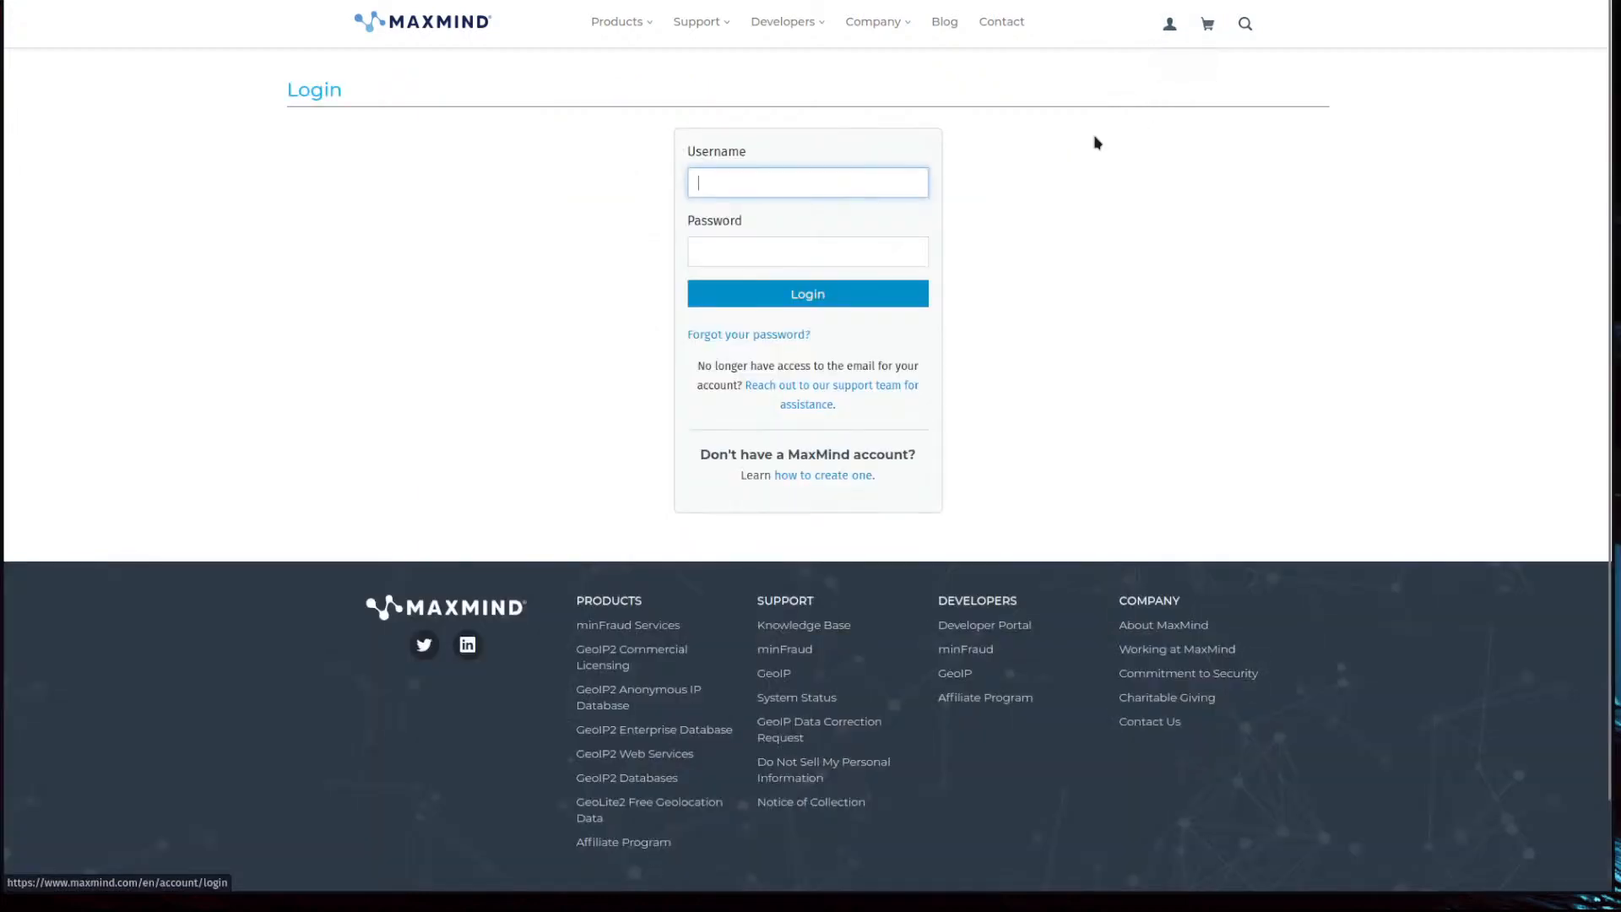
left_click(858, 181)
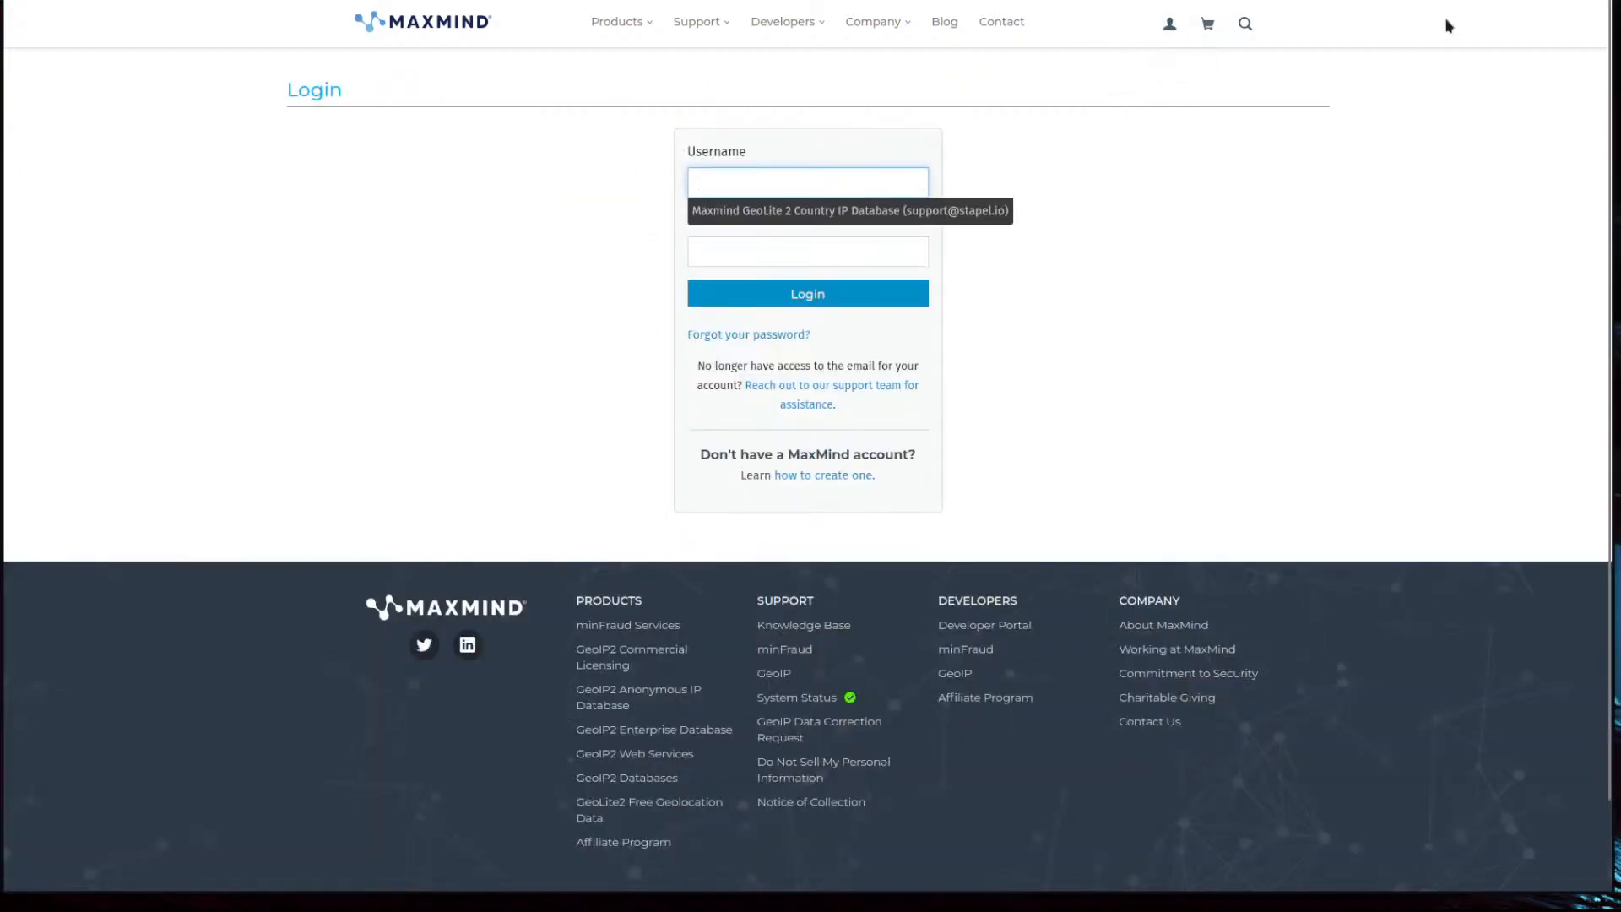
left_click(982, 215)
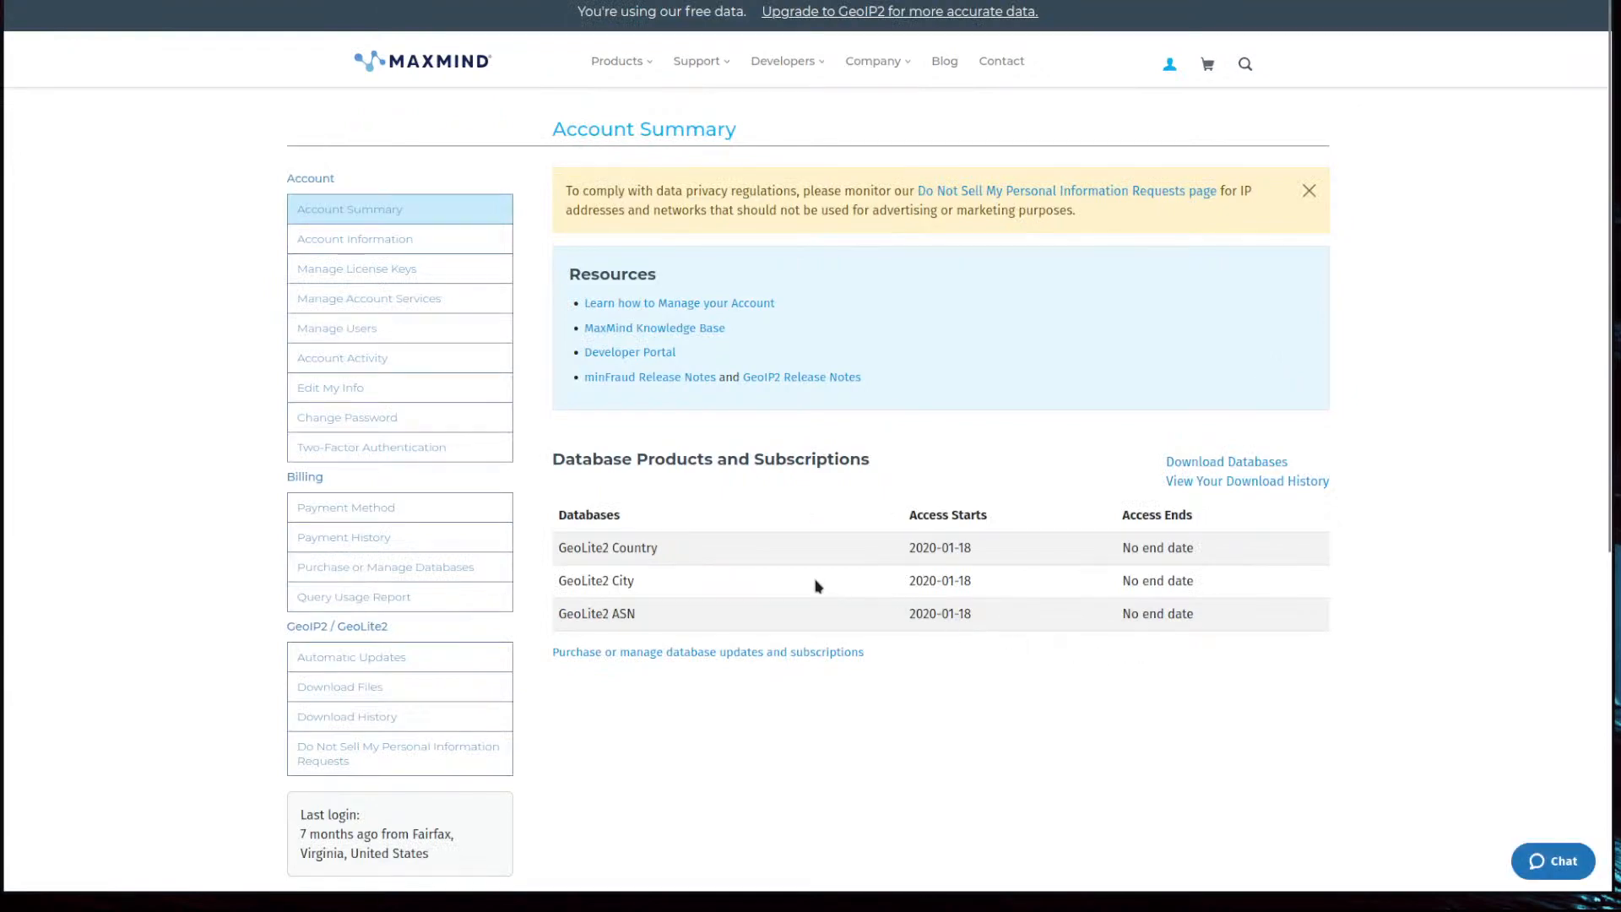
Step: Examine the GeoLite2 Country and GeoLite2 City entries among the account's database subscriptions
left_click_drag(558, 548, 716, 553)
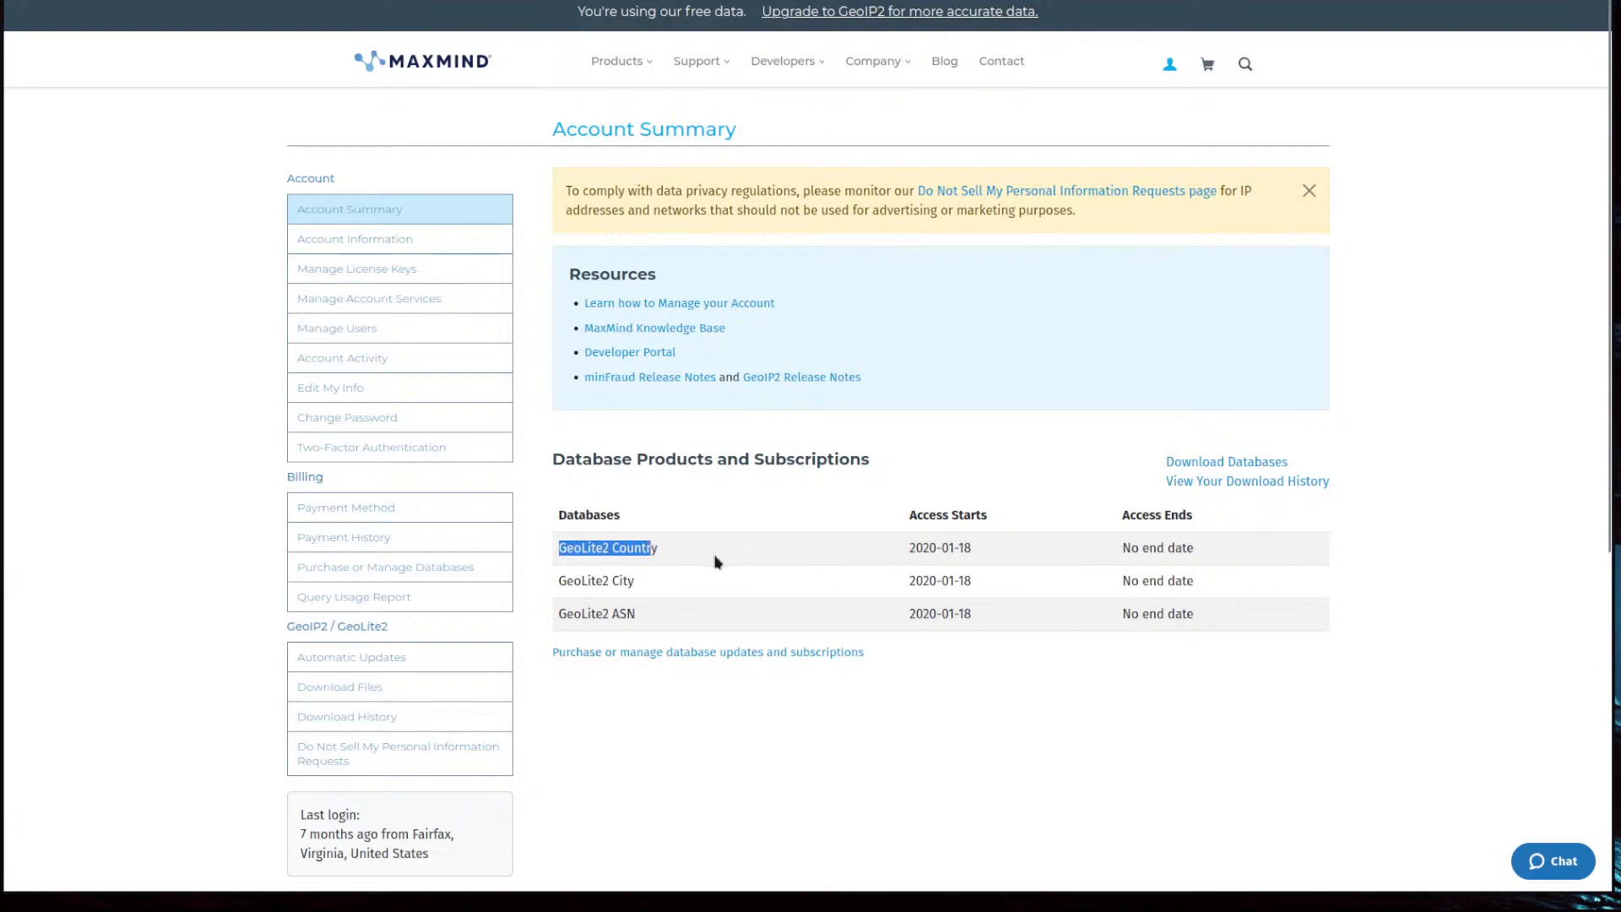
left_click(710, 574)
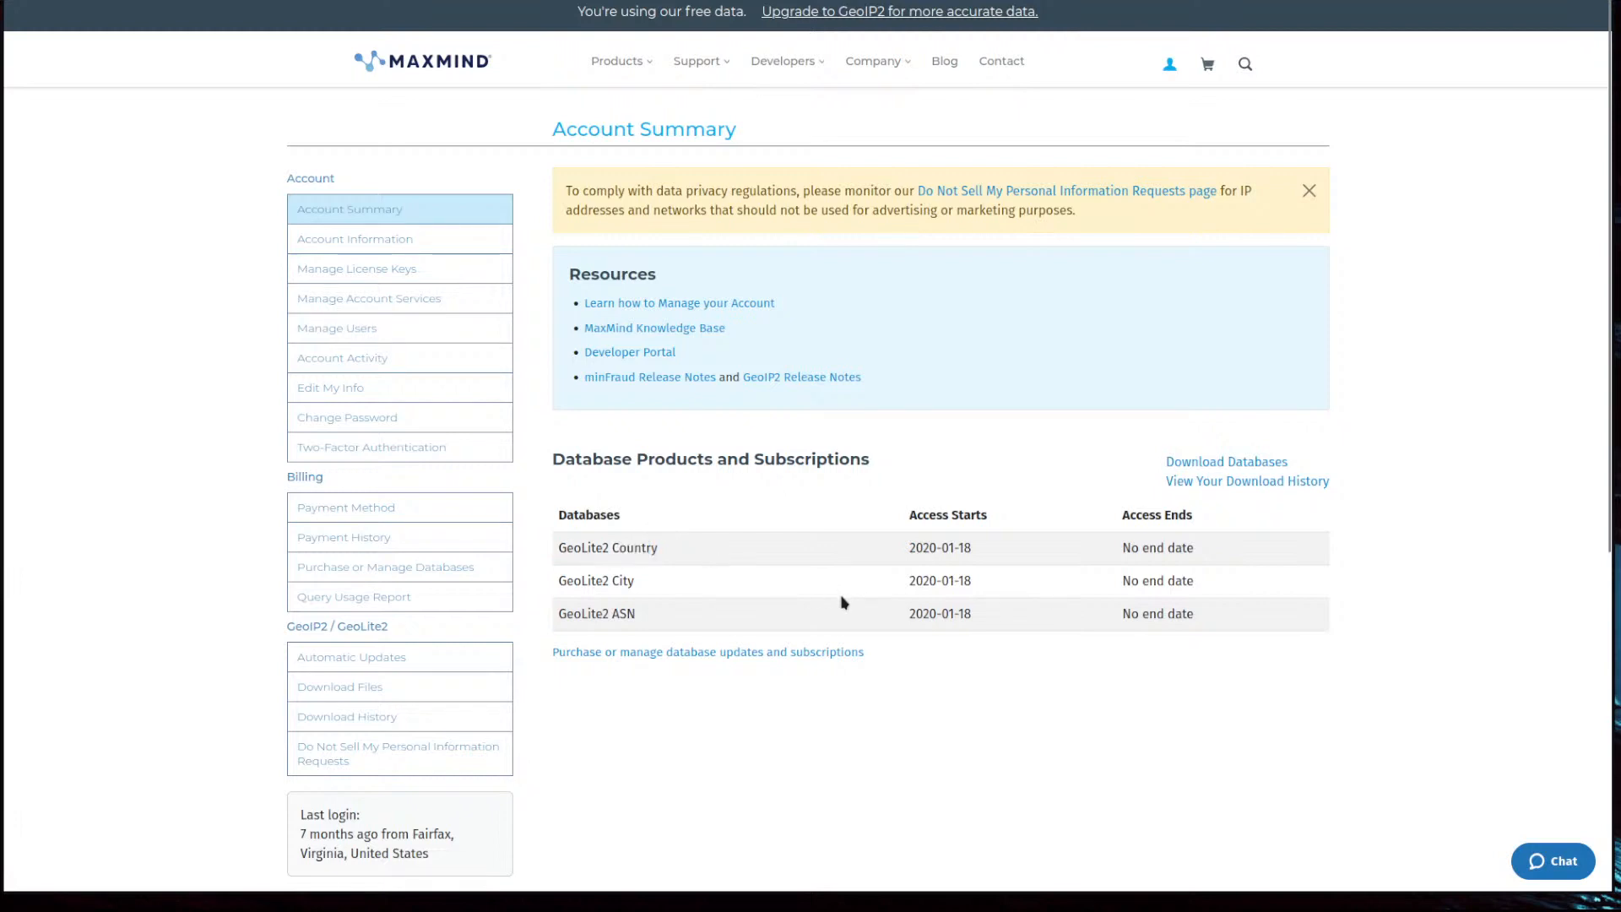
triple_click(625, 579)
left_click_drag(665, 549, 555, 549)
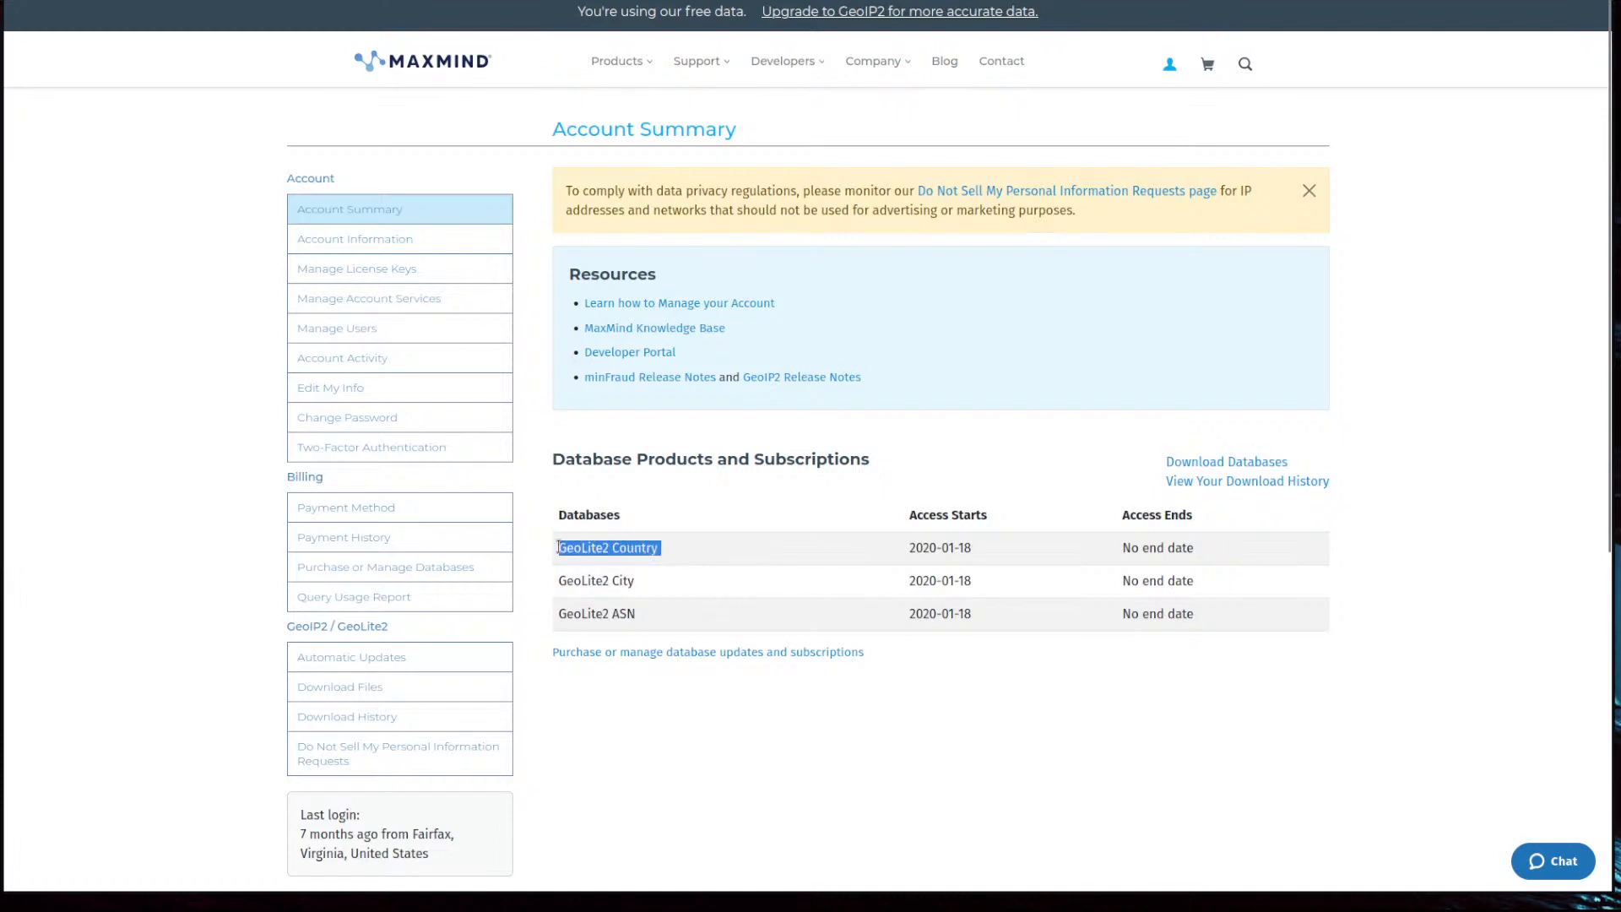
left_click(660, 575)
left_click_drag(642, 581, 560, 581)
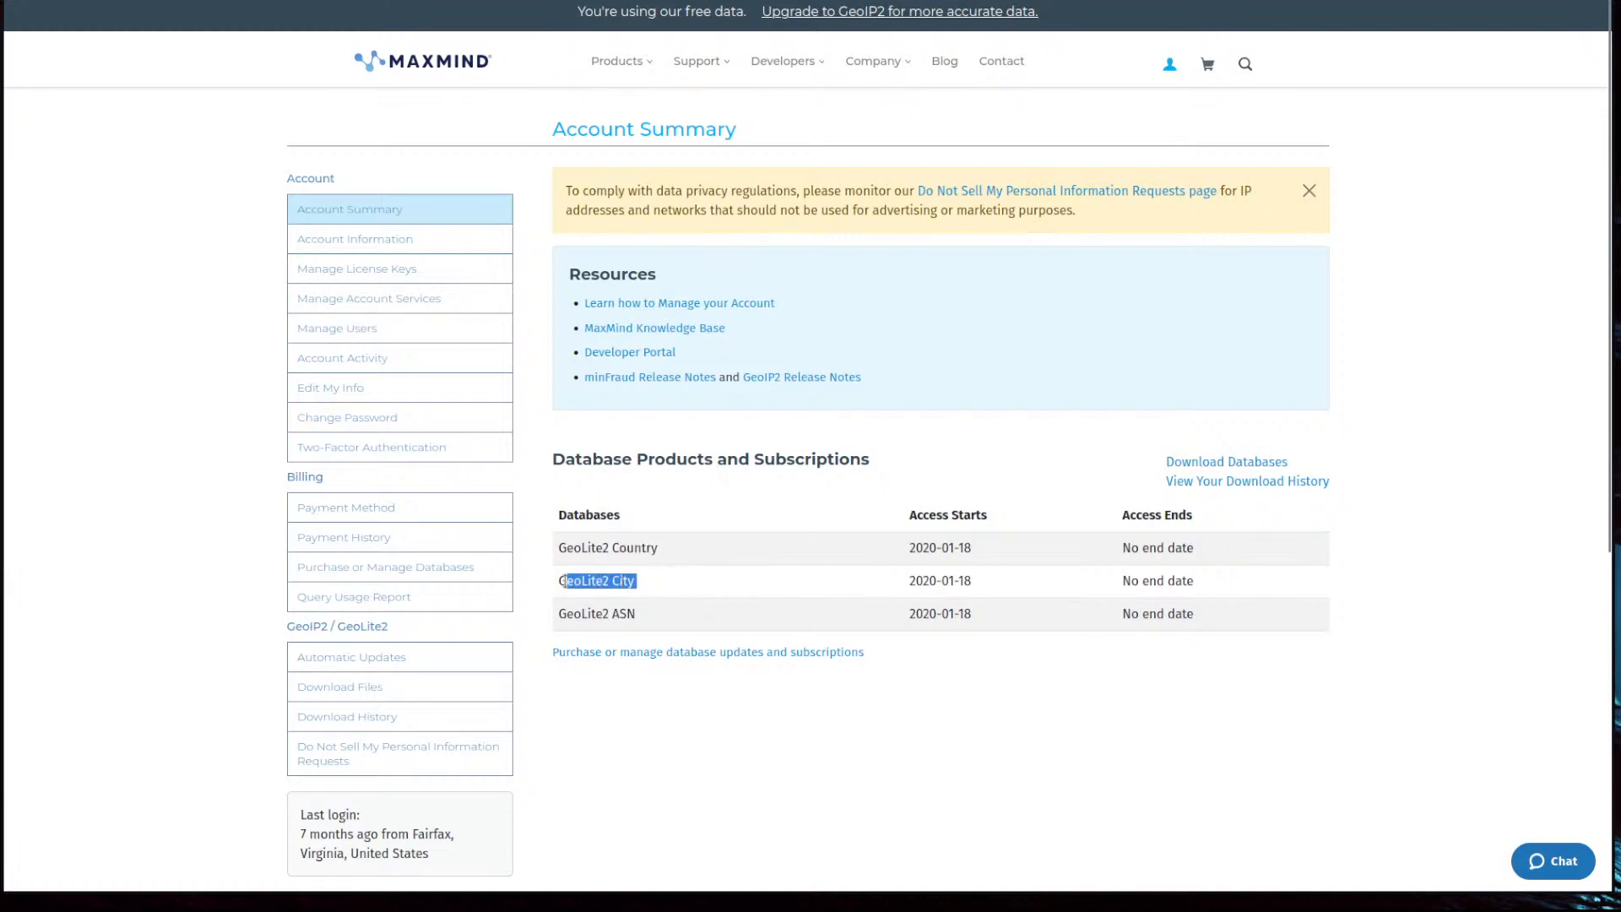
left_click(667, 570)
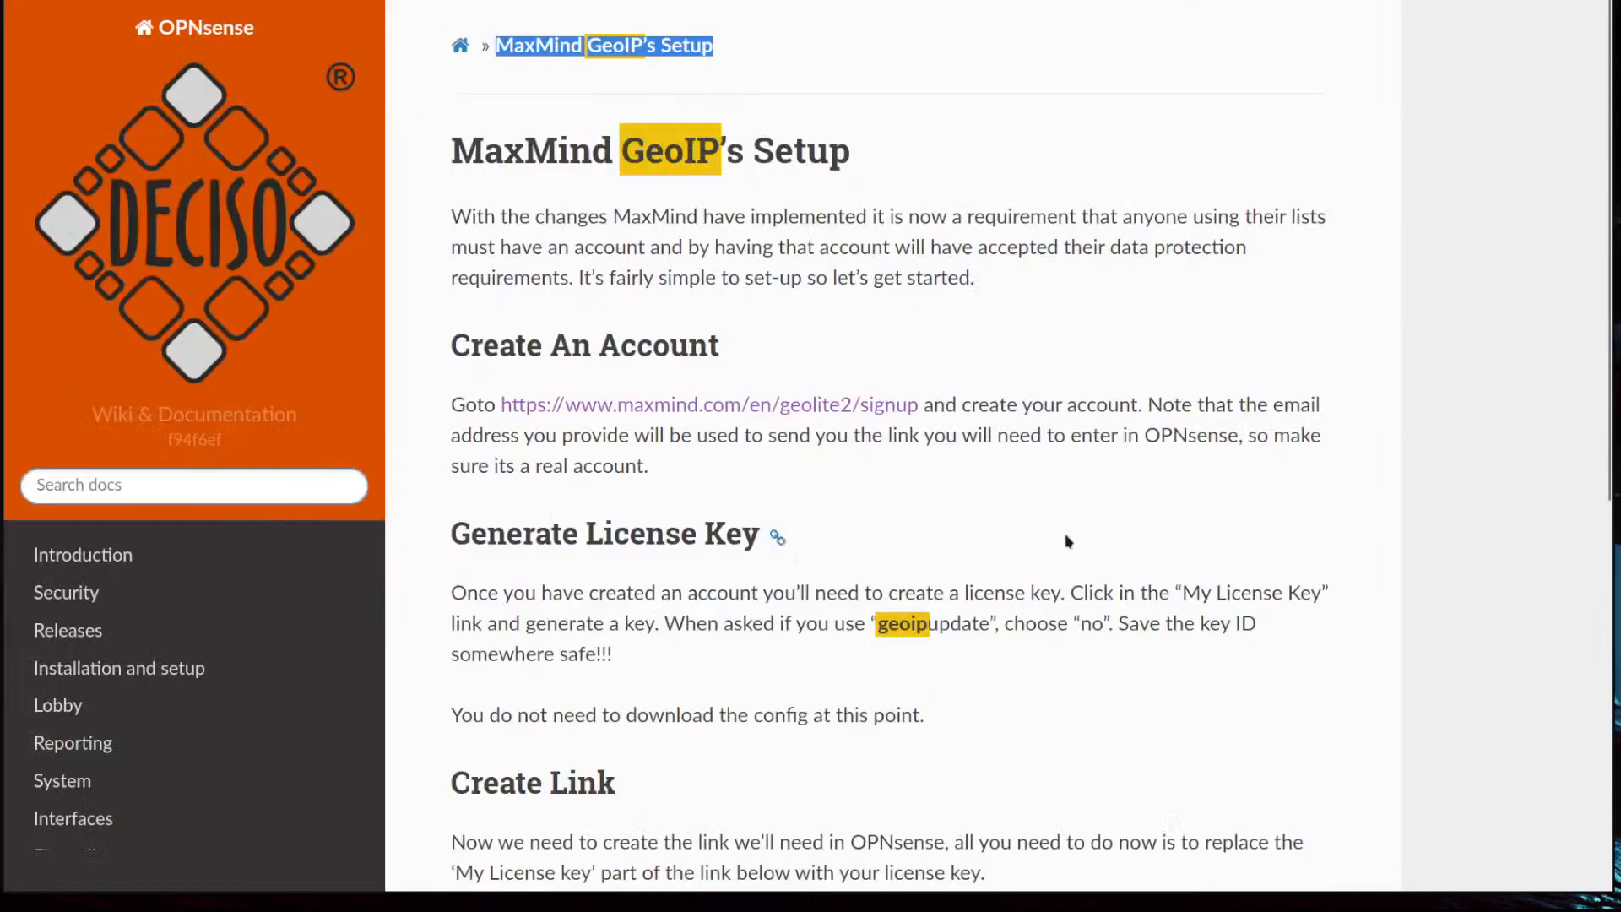
Step: Read the documentation sections on generating the license key and creating the GeoIP download link
scroll(878, 398, "down", 3)
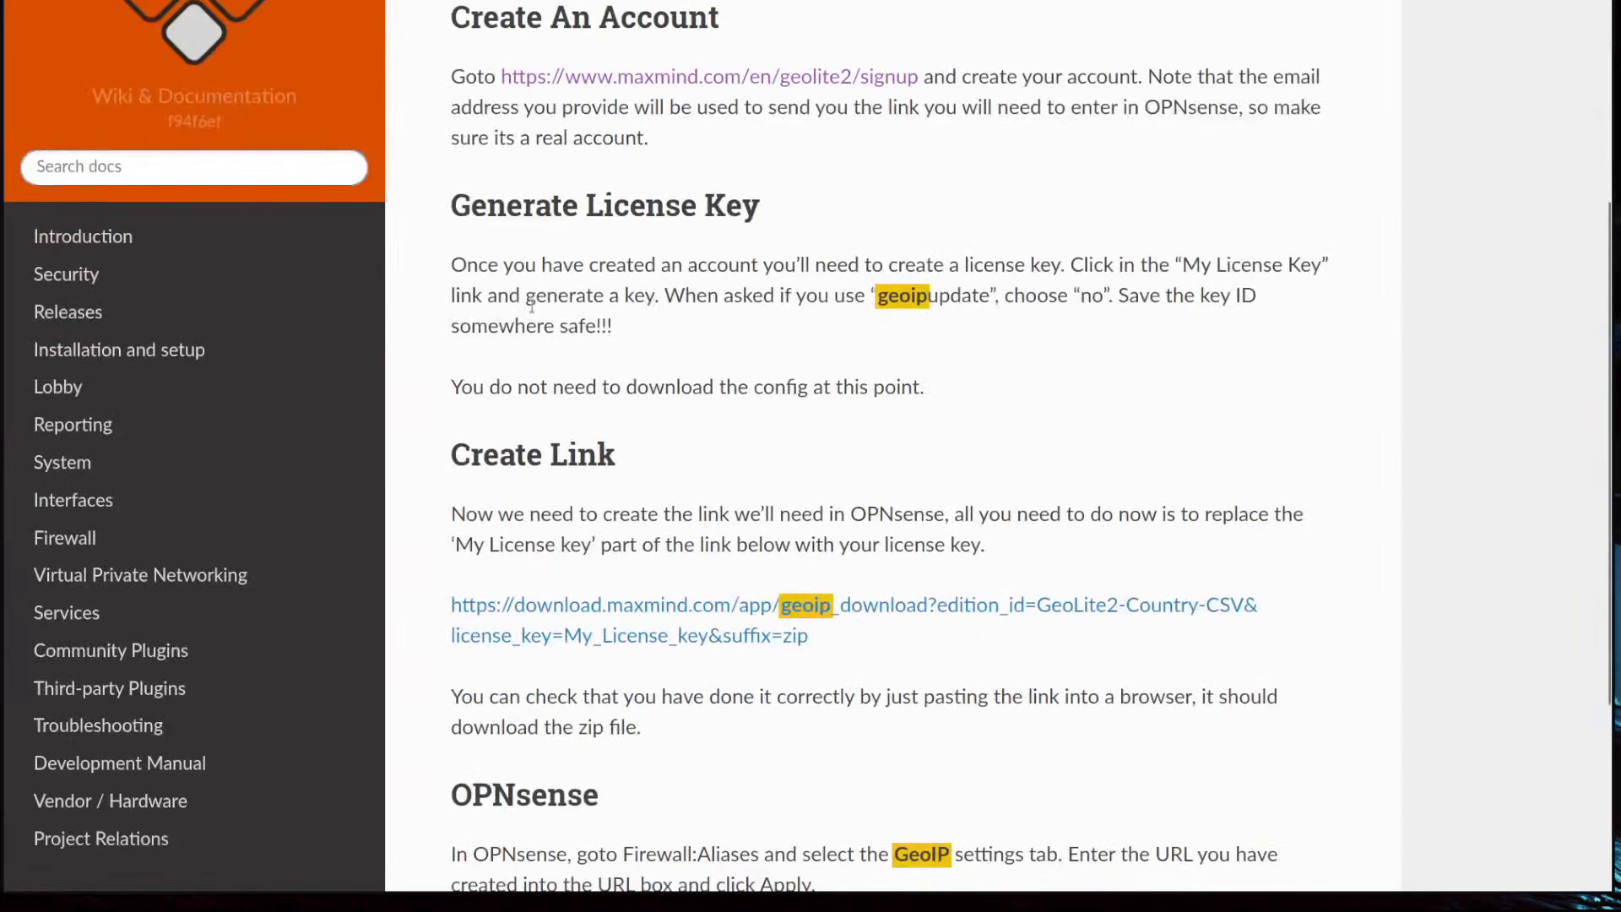
scroll(580, 385, "down", 3)
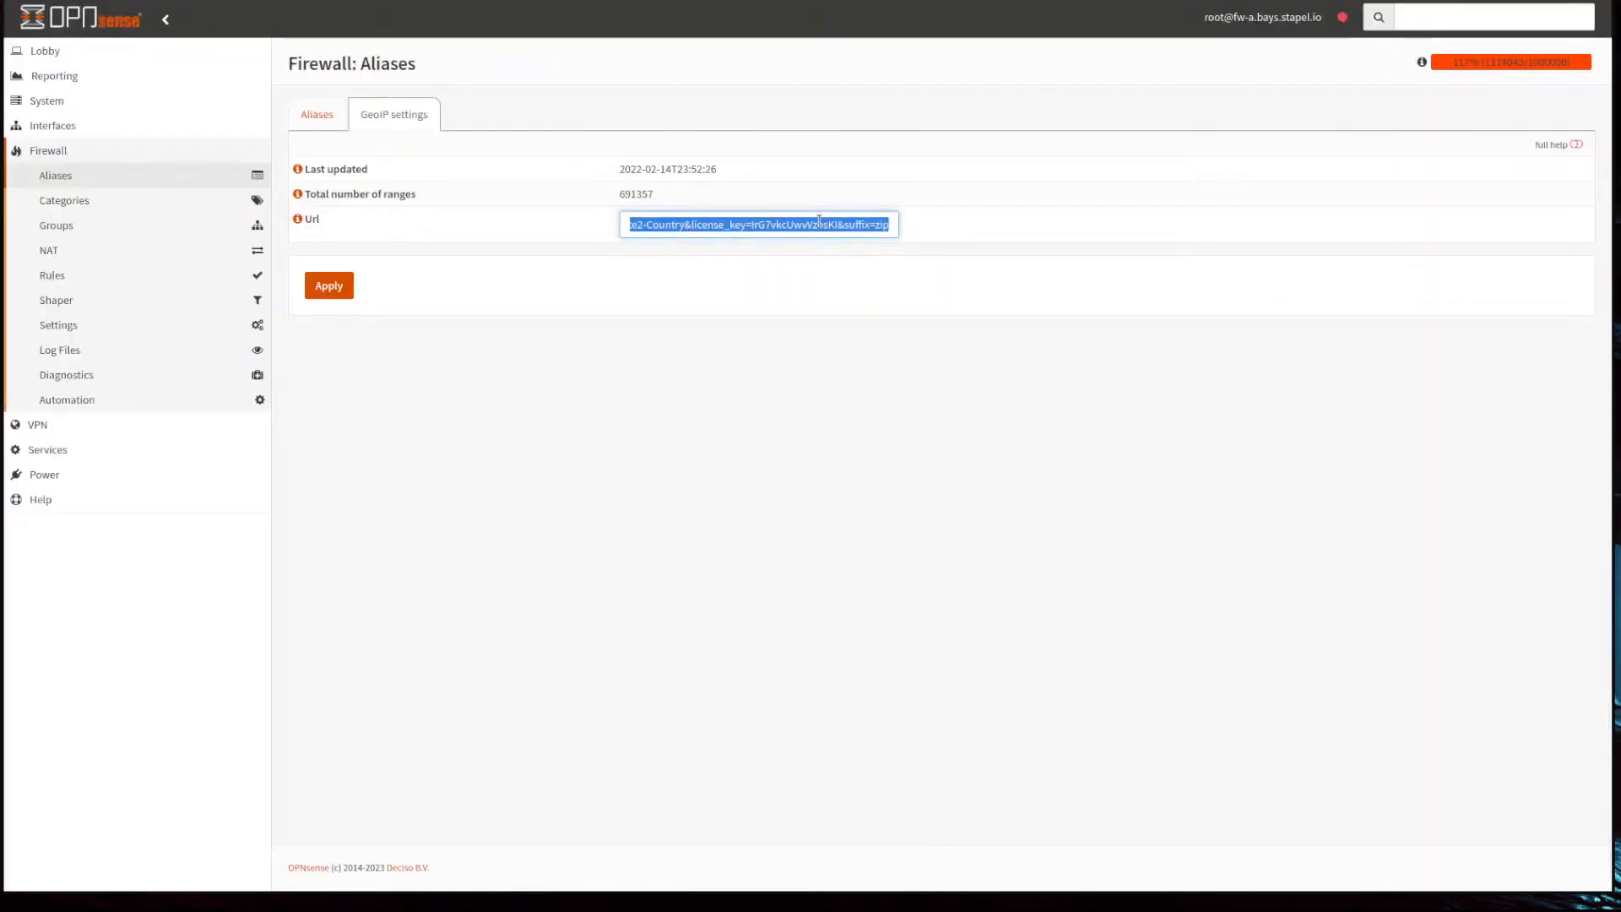
Step: Clear the GeoIP download URL on the current firewall and switch to the GeoIP URL field of the demo firewall
key("BackSpace")
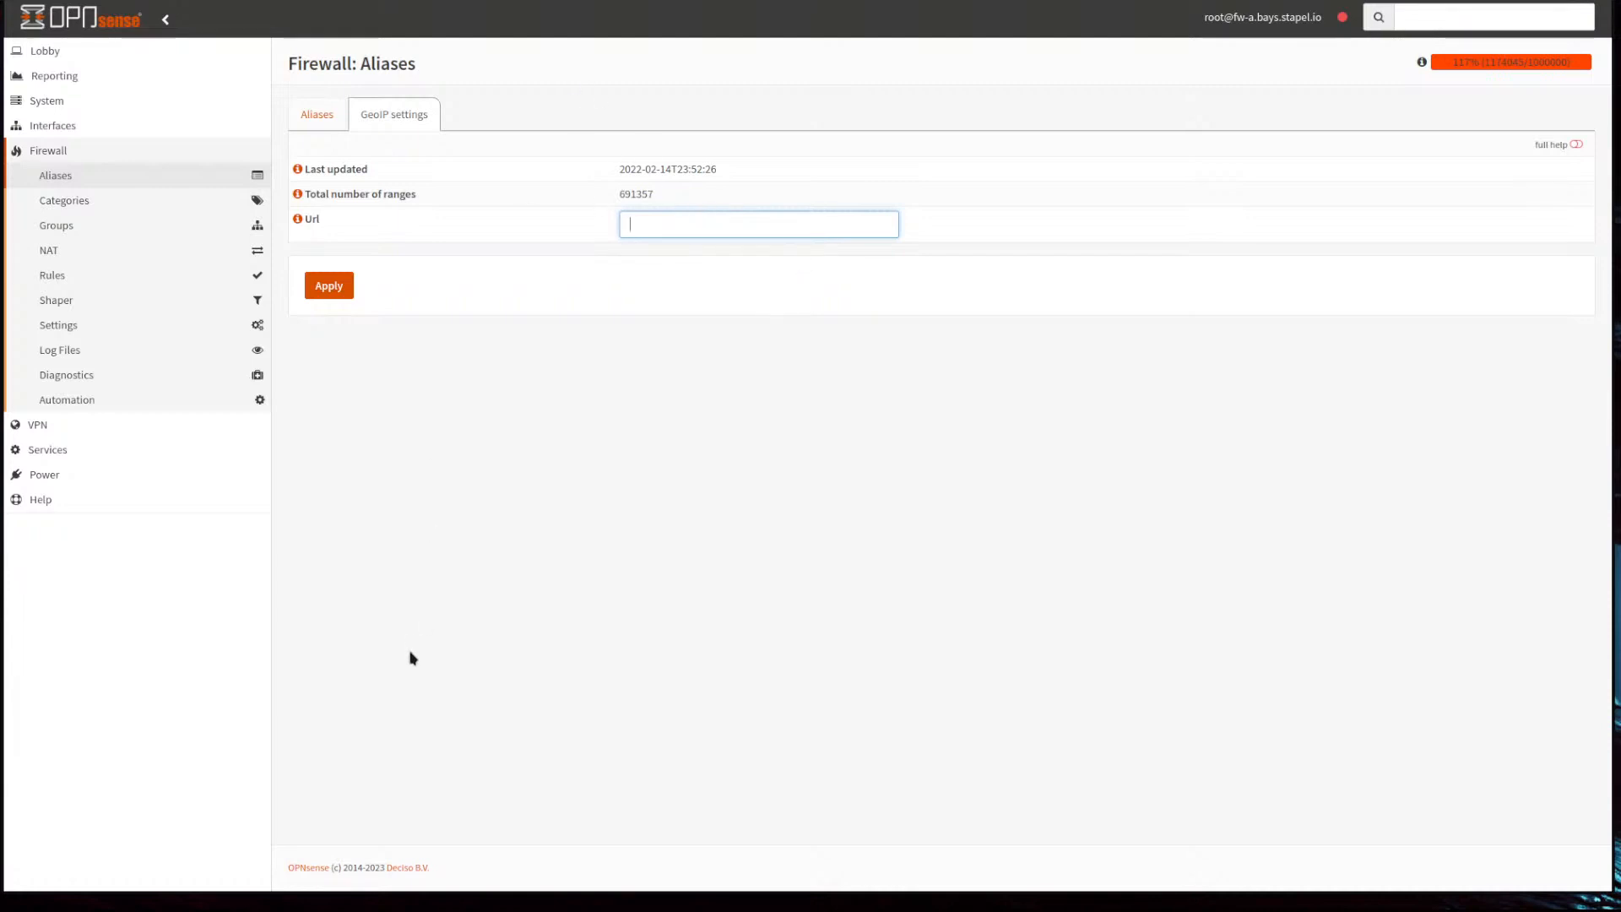
key("alt+Tab")
left_click(597, 612)
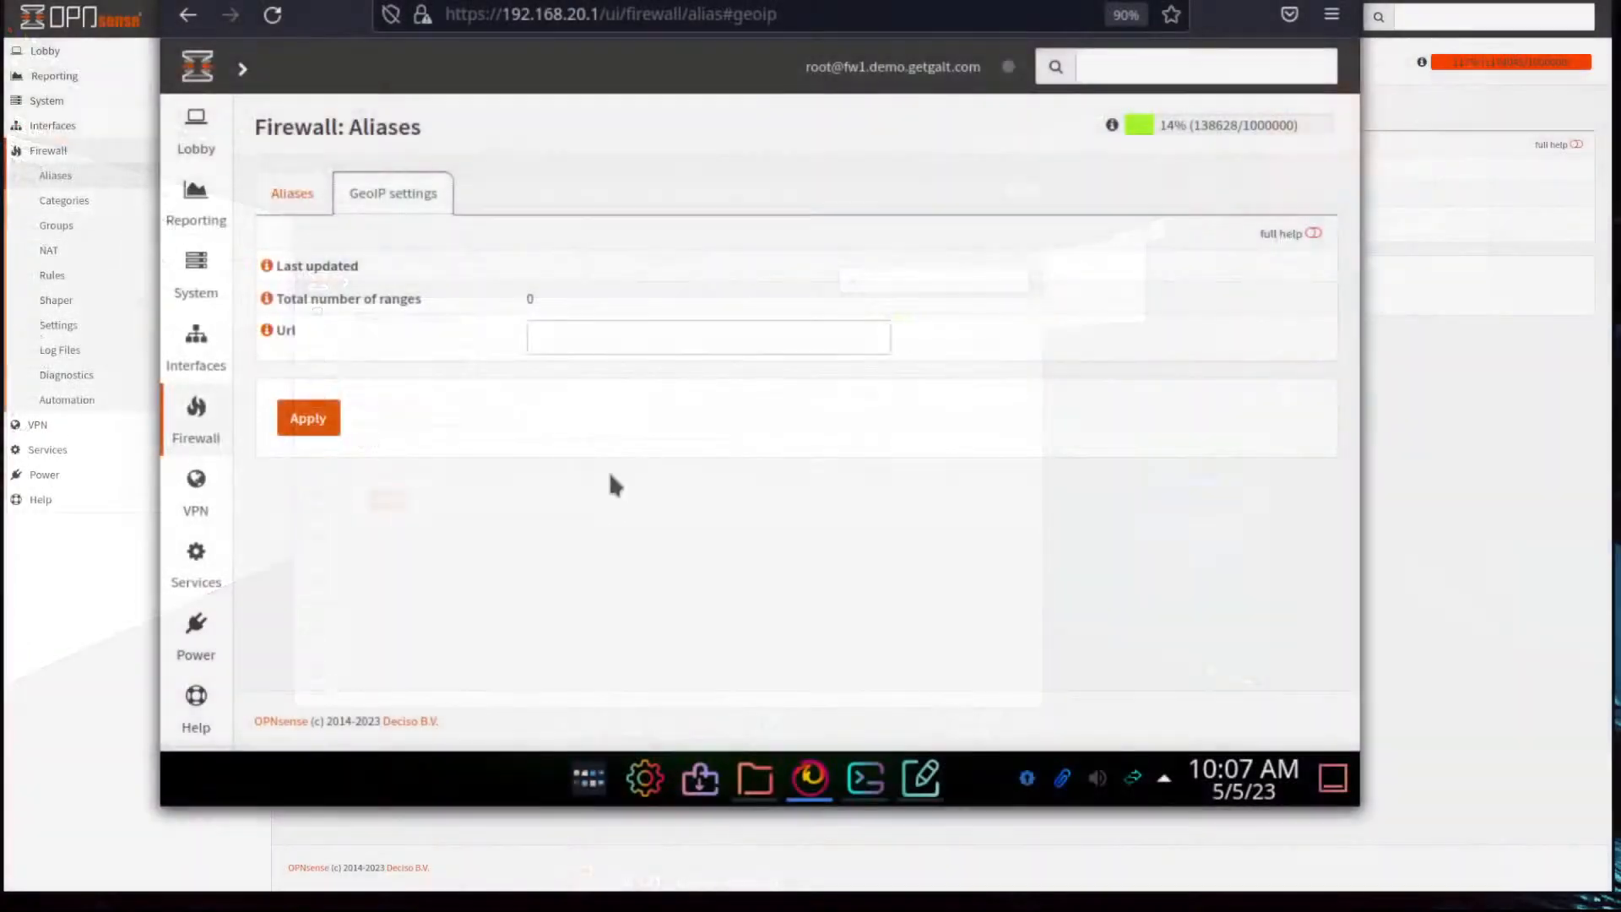
left_click(618, 336)
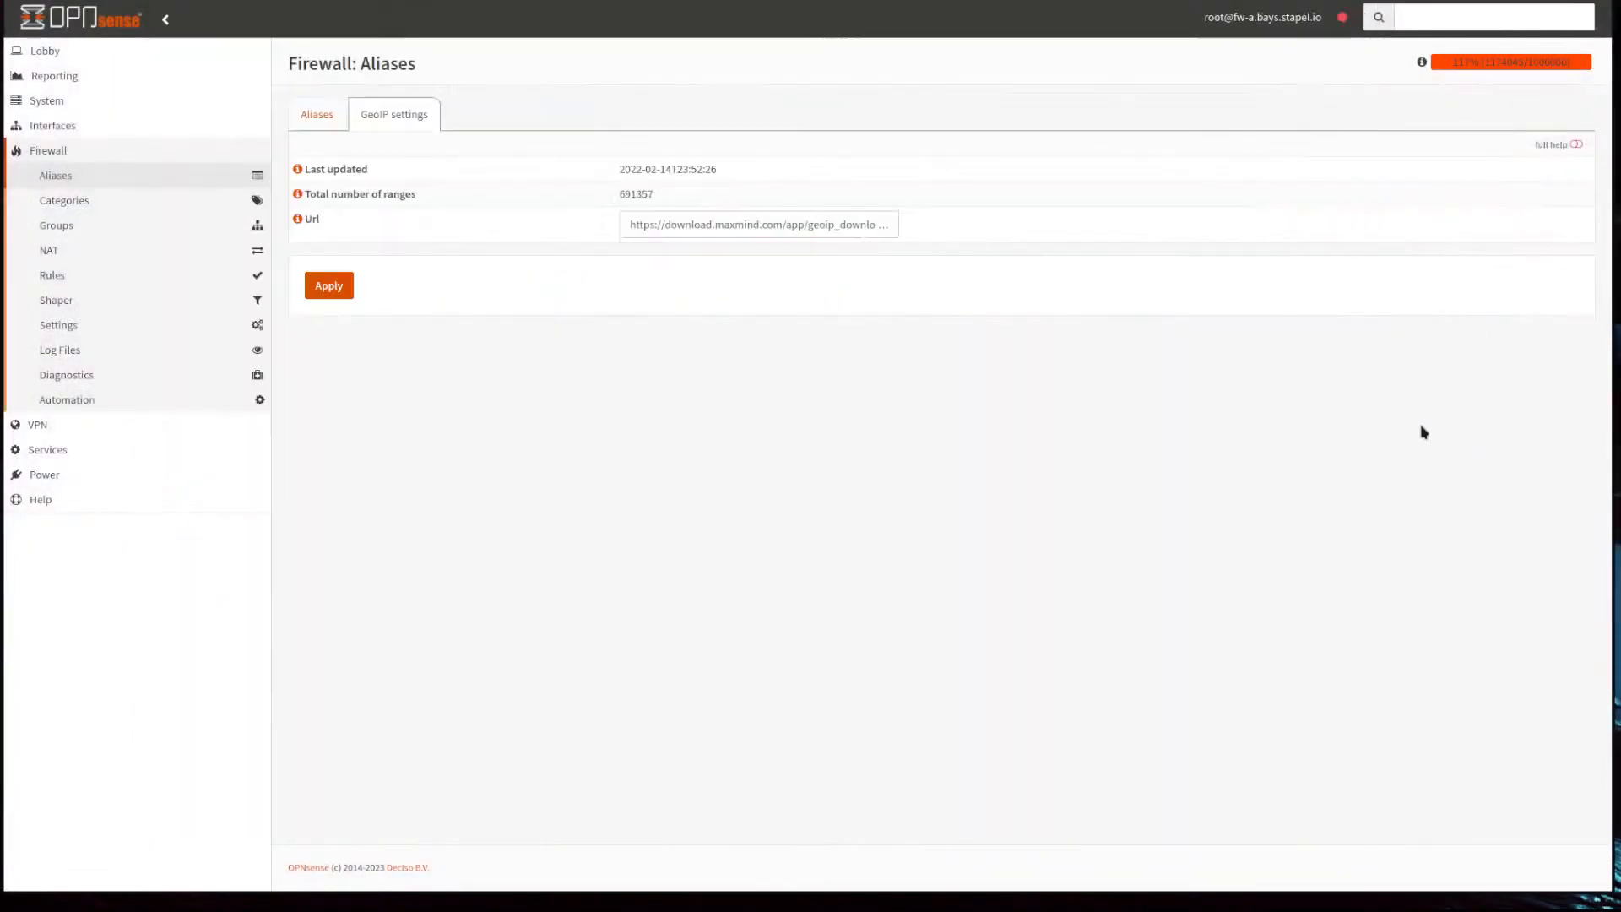
Step: Review the last update, total number of ranges and download URL in the GeoIP settings, and apply the settings
left_click(338, 113)
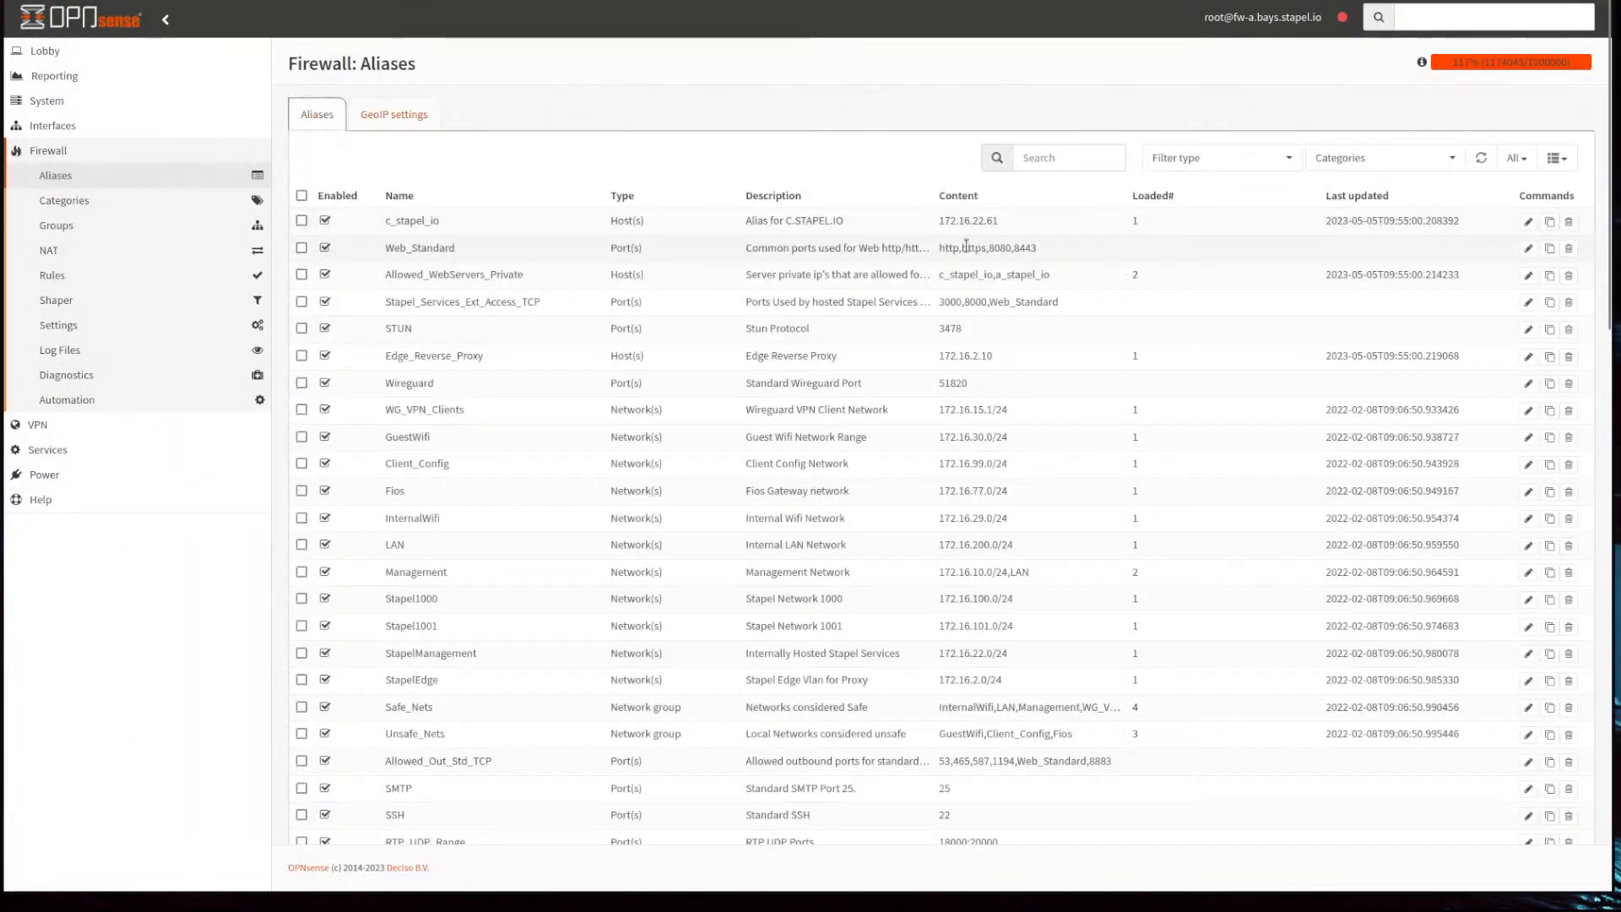
key("ctrl+plus")
key("ctrl+plus")
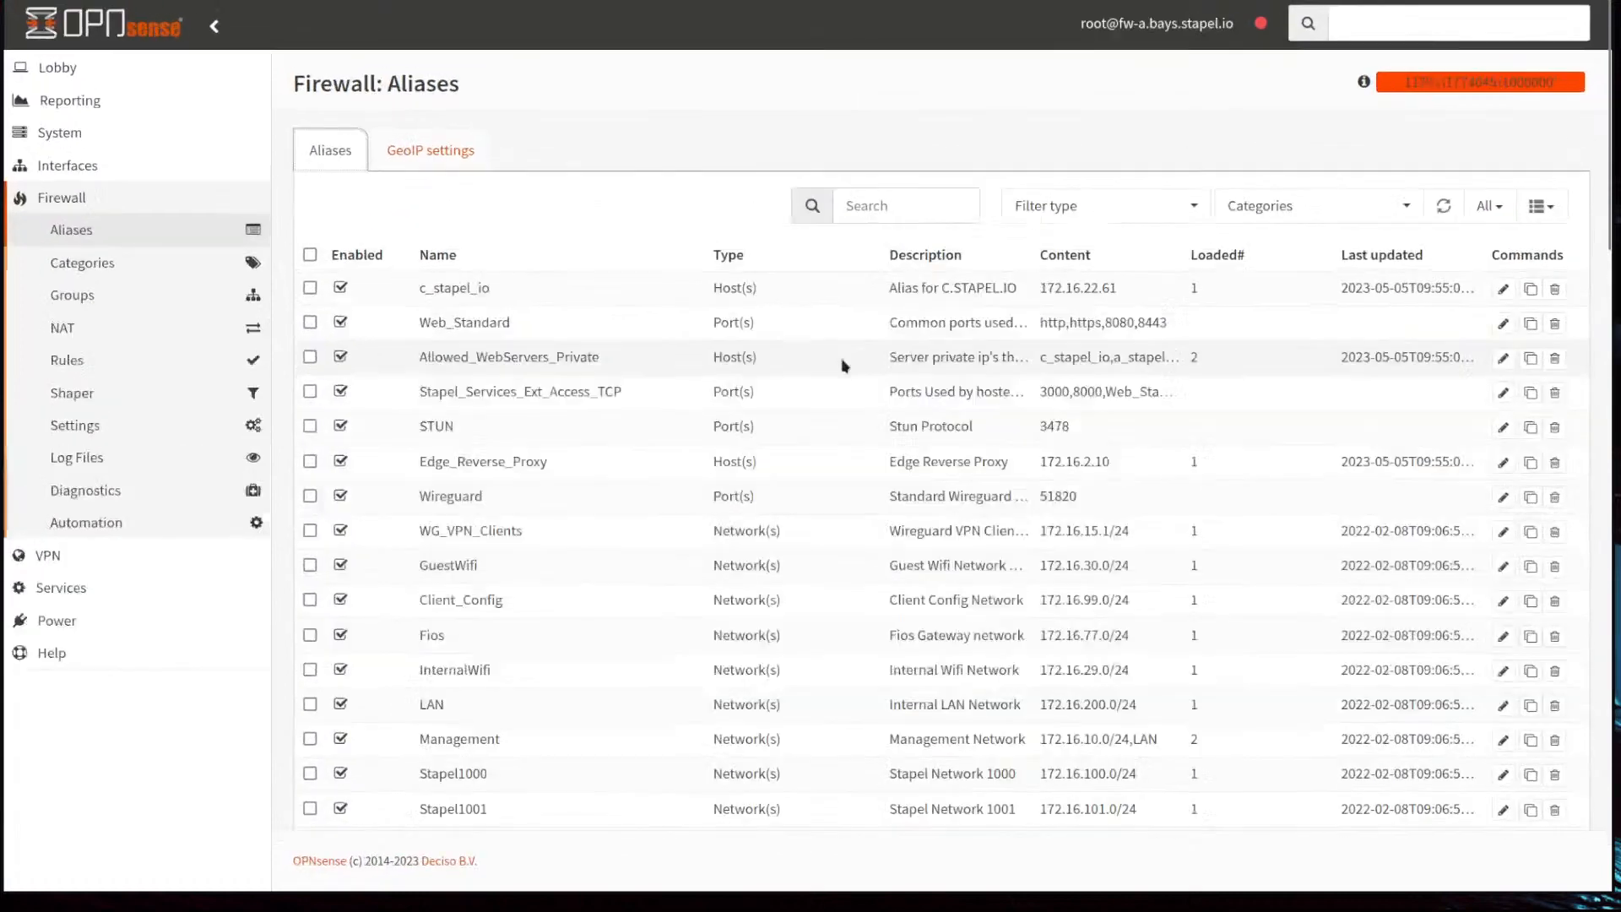
key("ctrl+plus")
key("ctrl+plus")
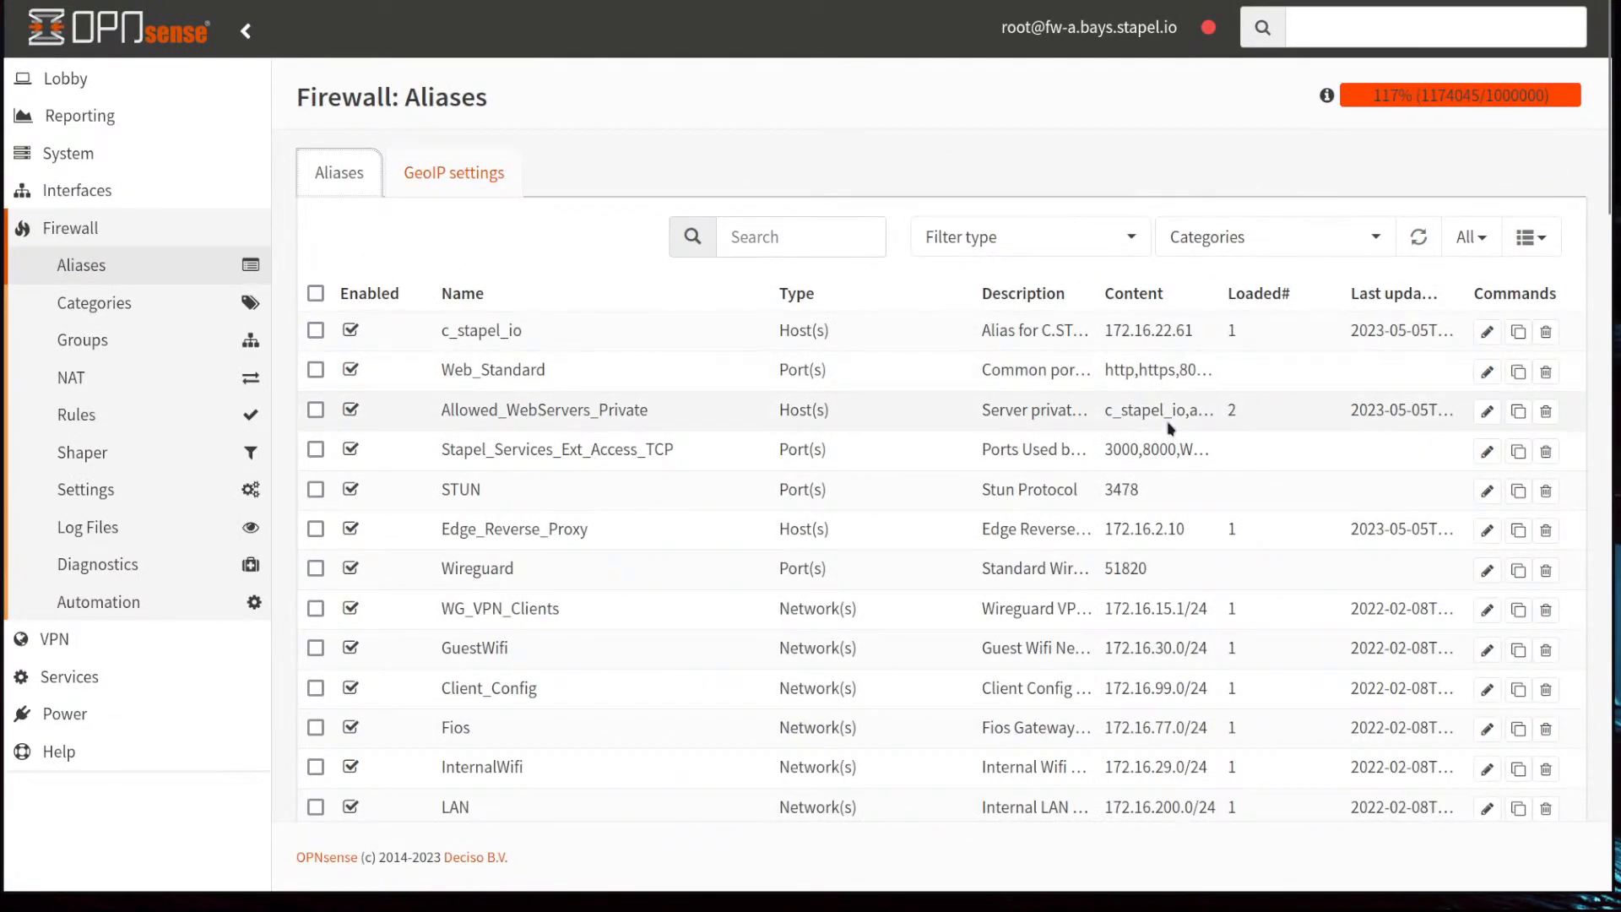
left_click(434, 178)
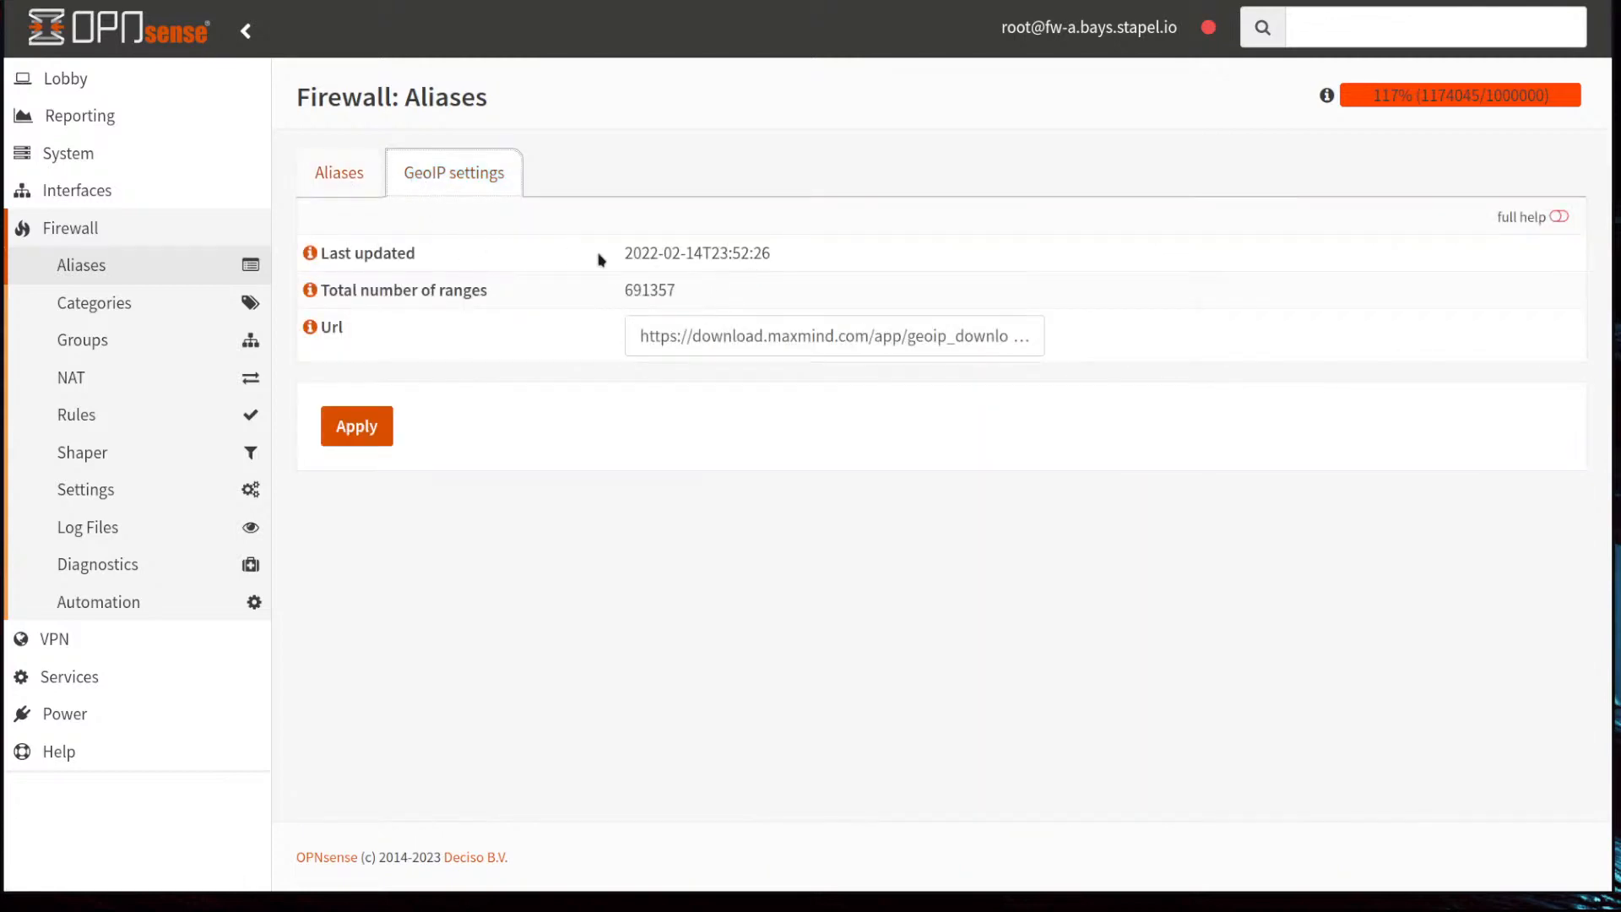
mouse_move(618, 255)
left_mouse_down()
mouse_move(793, 266)
mouse_move(591, 261)
left_mouse_up()
left_click(808, 264)
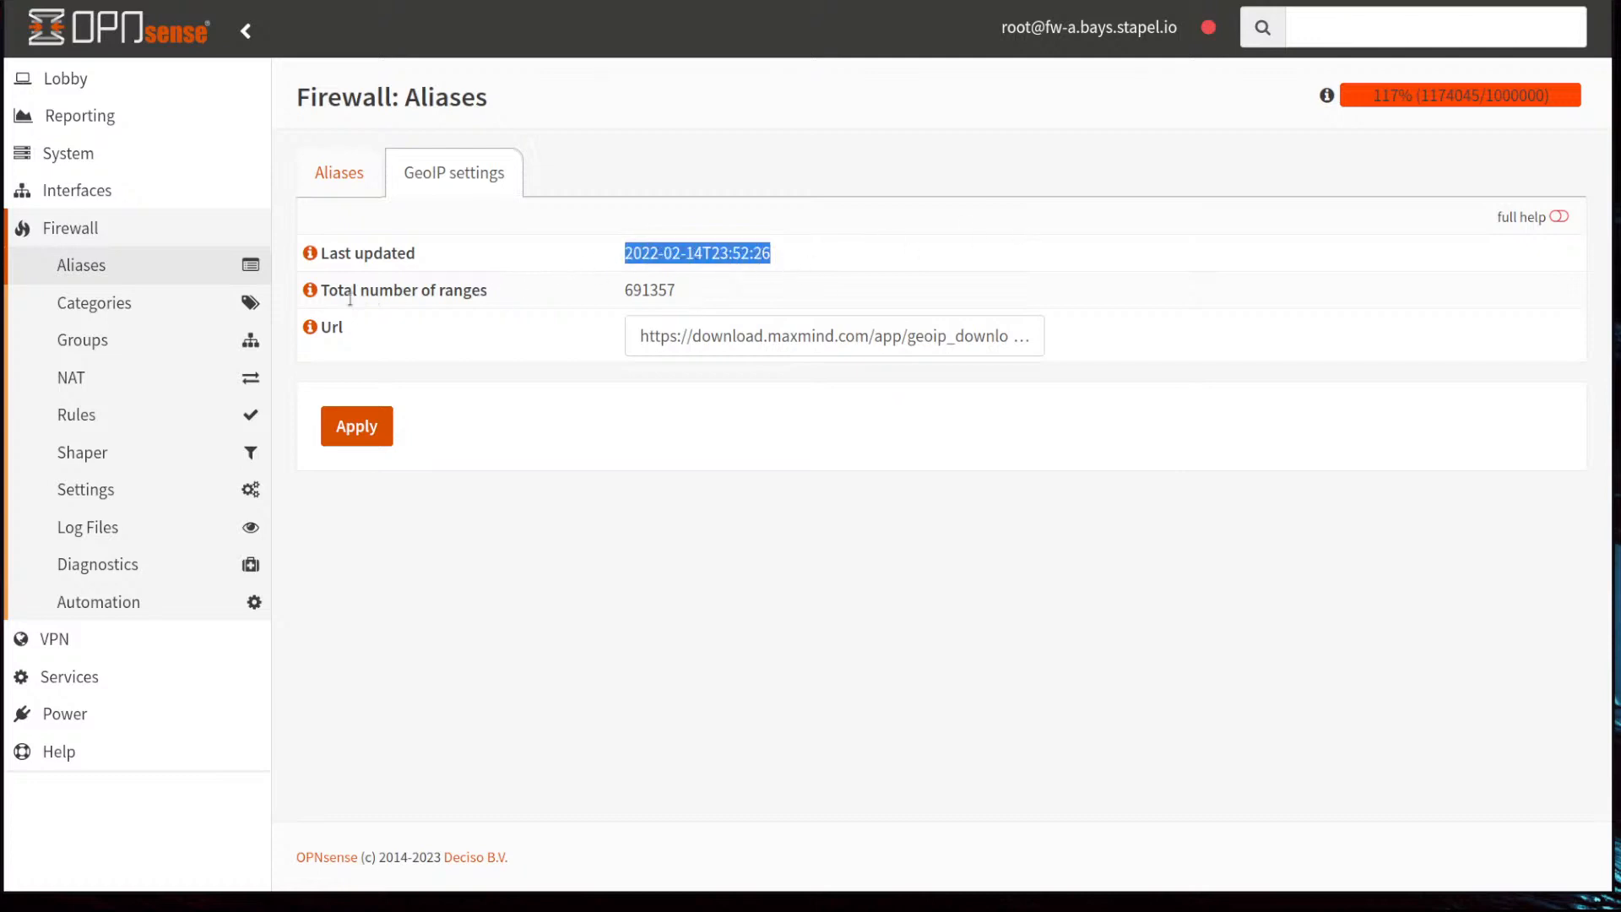
left_click_drag(374, 289, 314, 291)
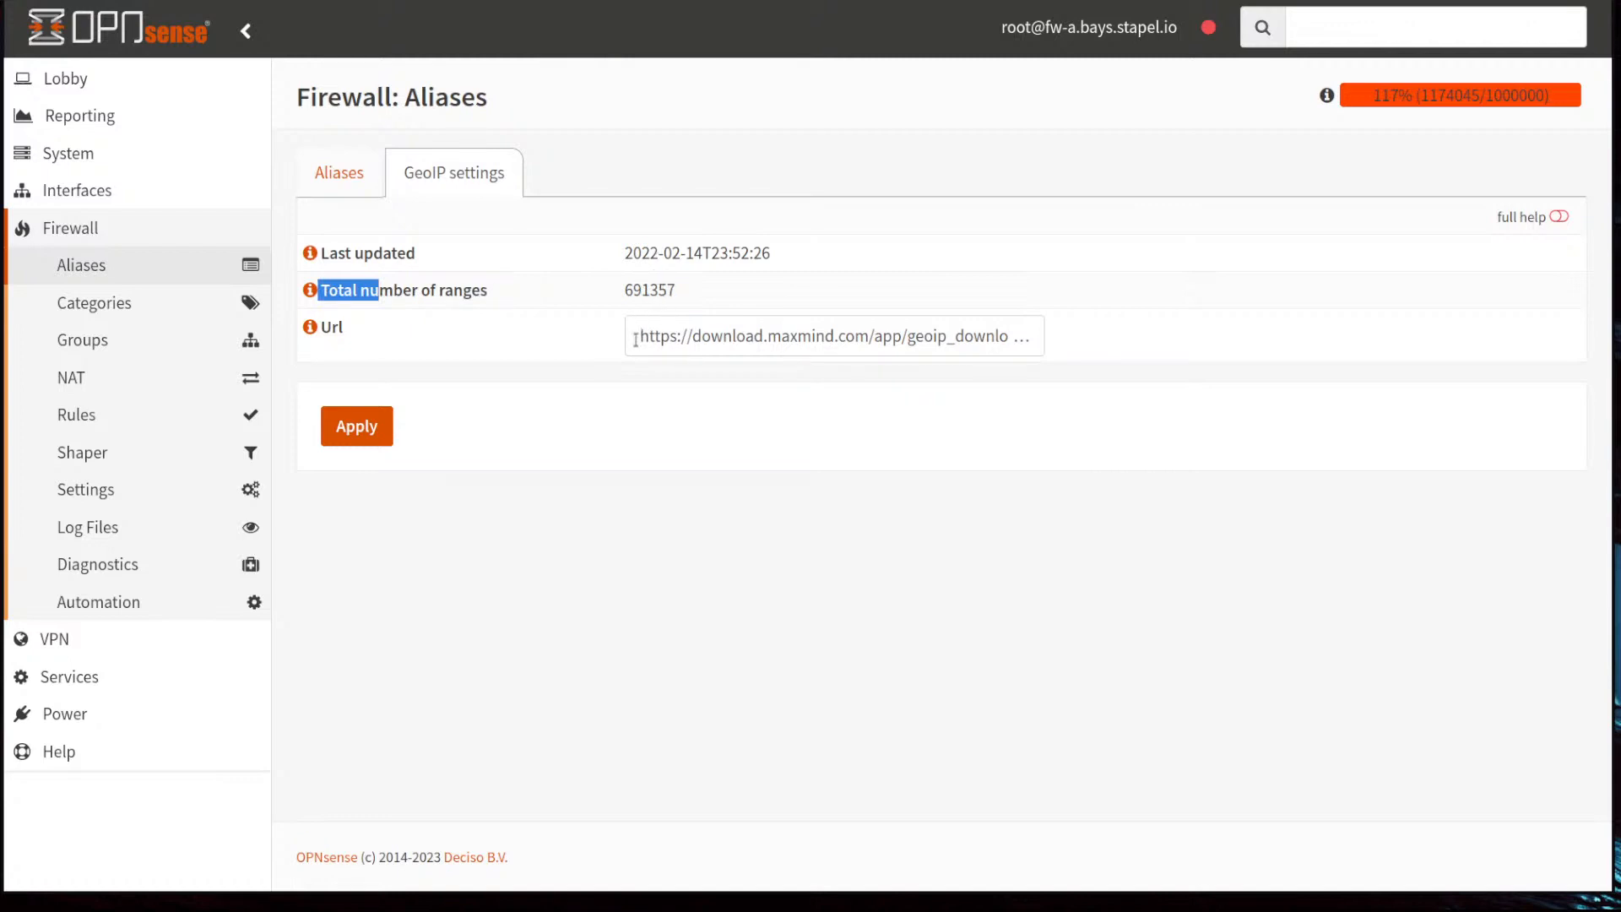
left_click_drag(636, 339, 752, 331)
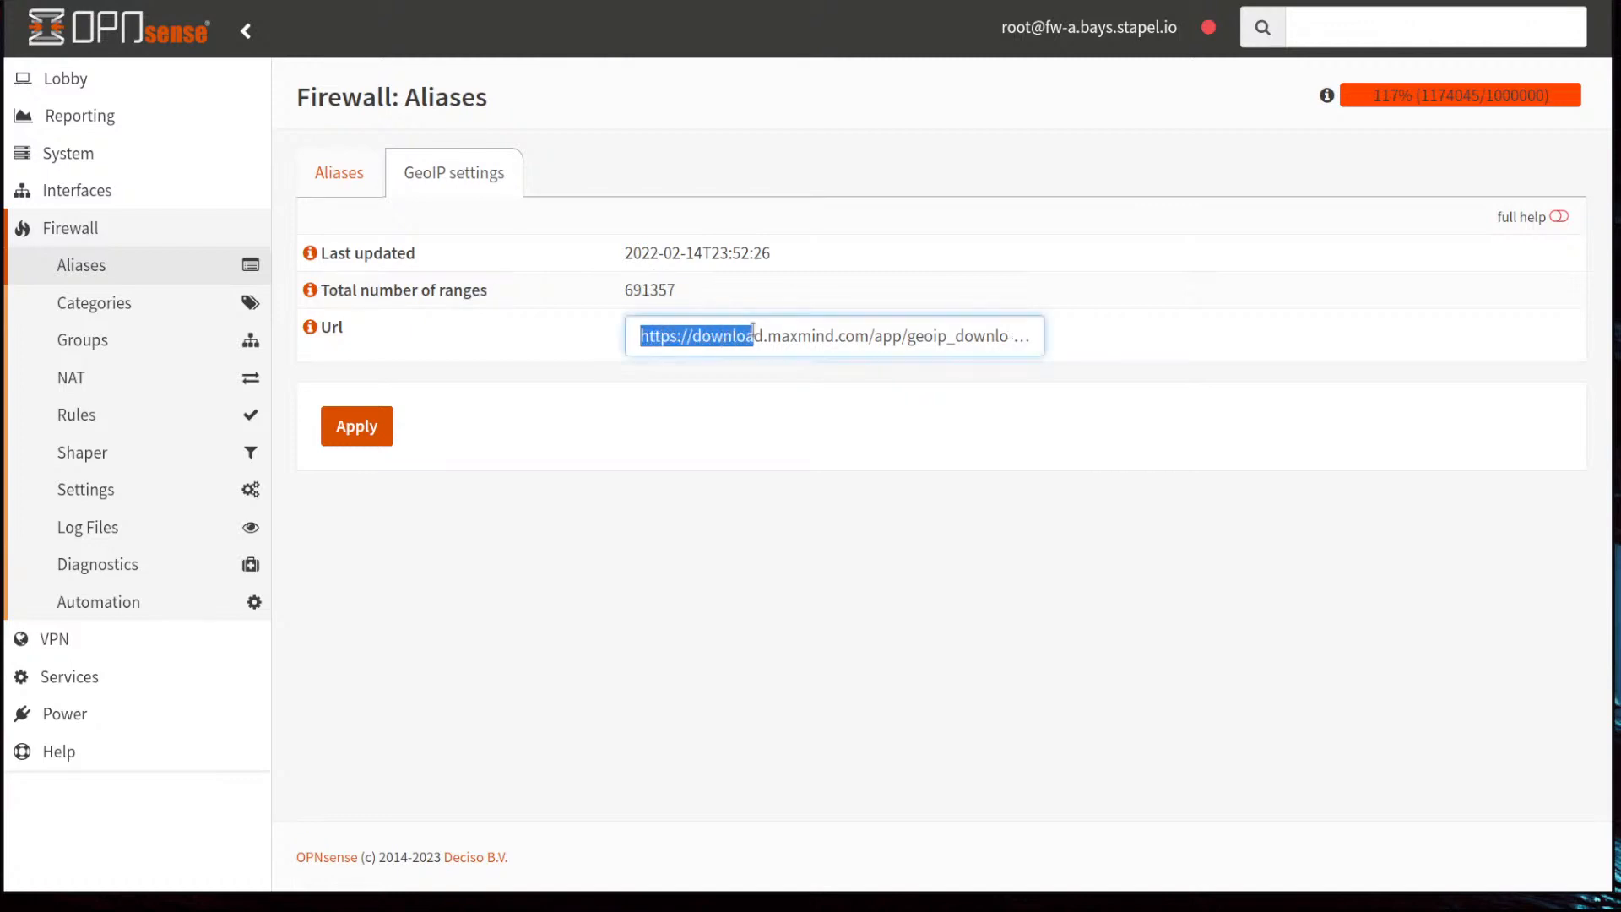
left_click(384, 437)
Step: Filter the firewall aliases by "geo" and open the Blocked_Countries alias for editing
left_click(332, 163)
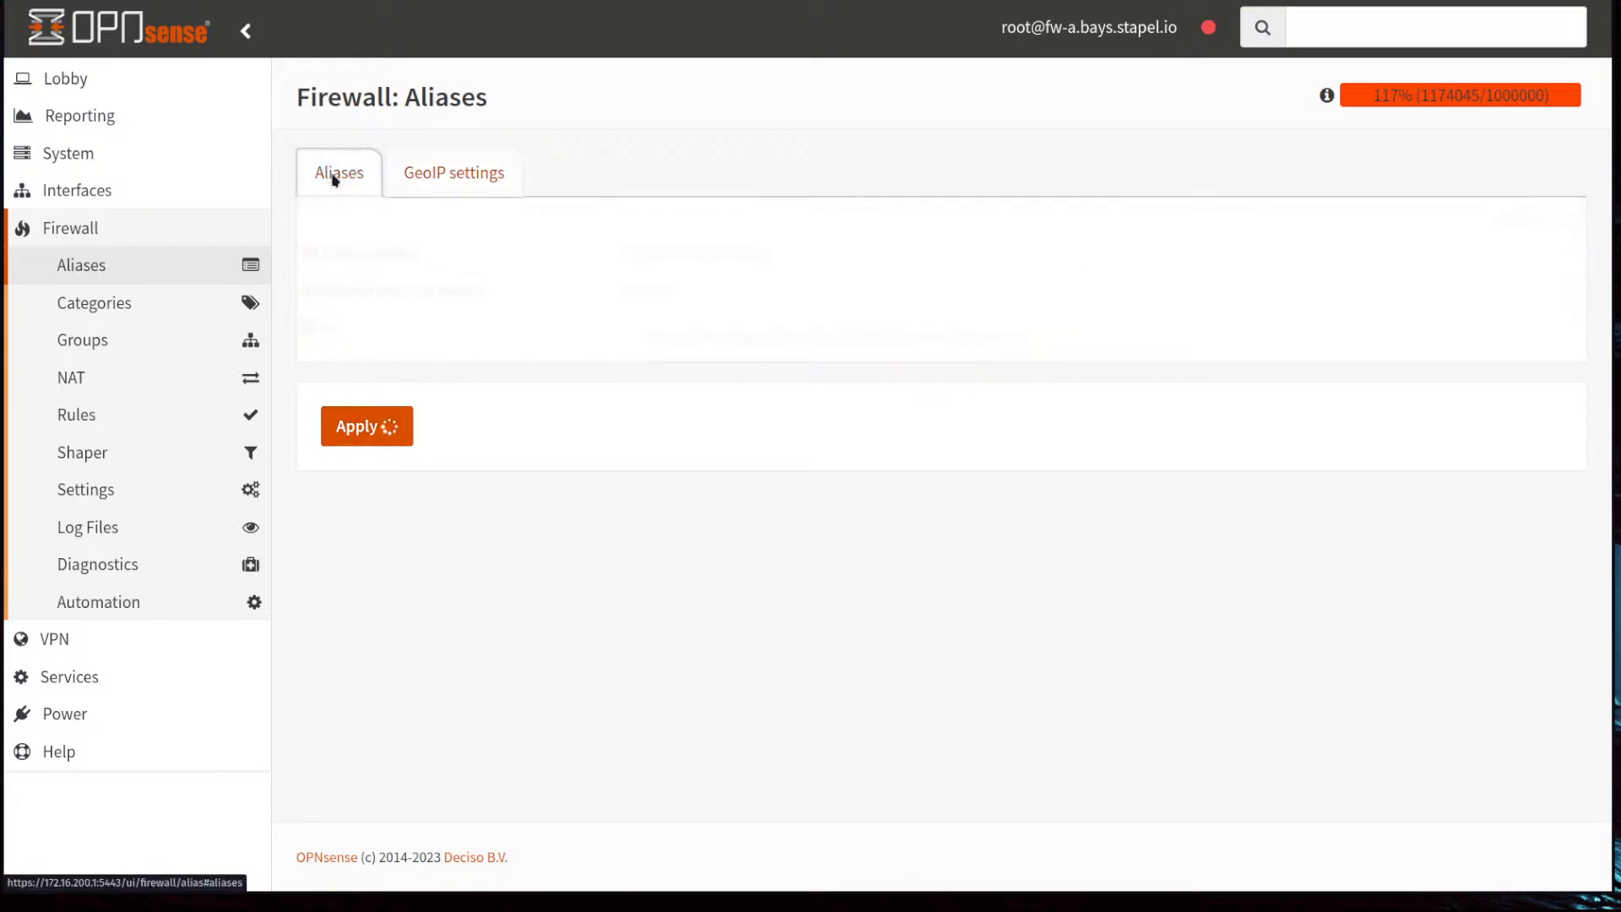
scroll(867, 290, "down", 5)
scroll(867, 291, "down", 8)
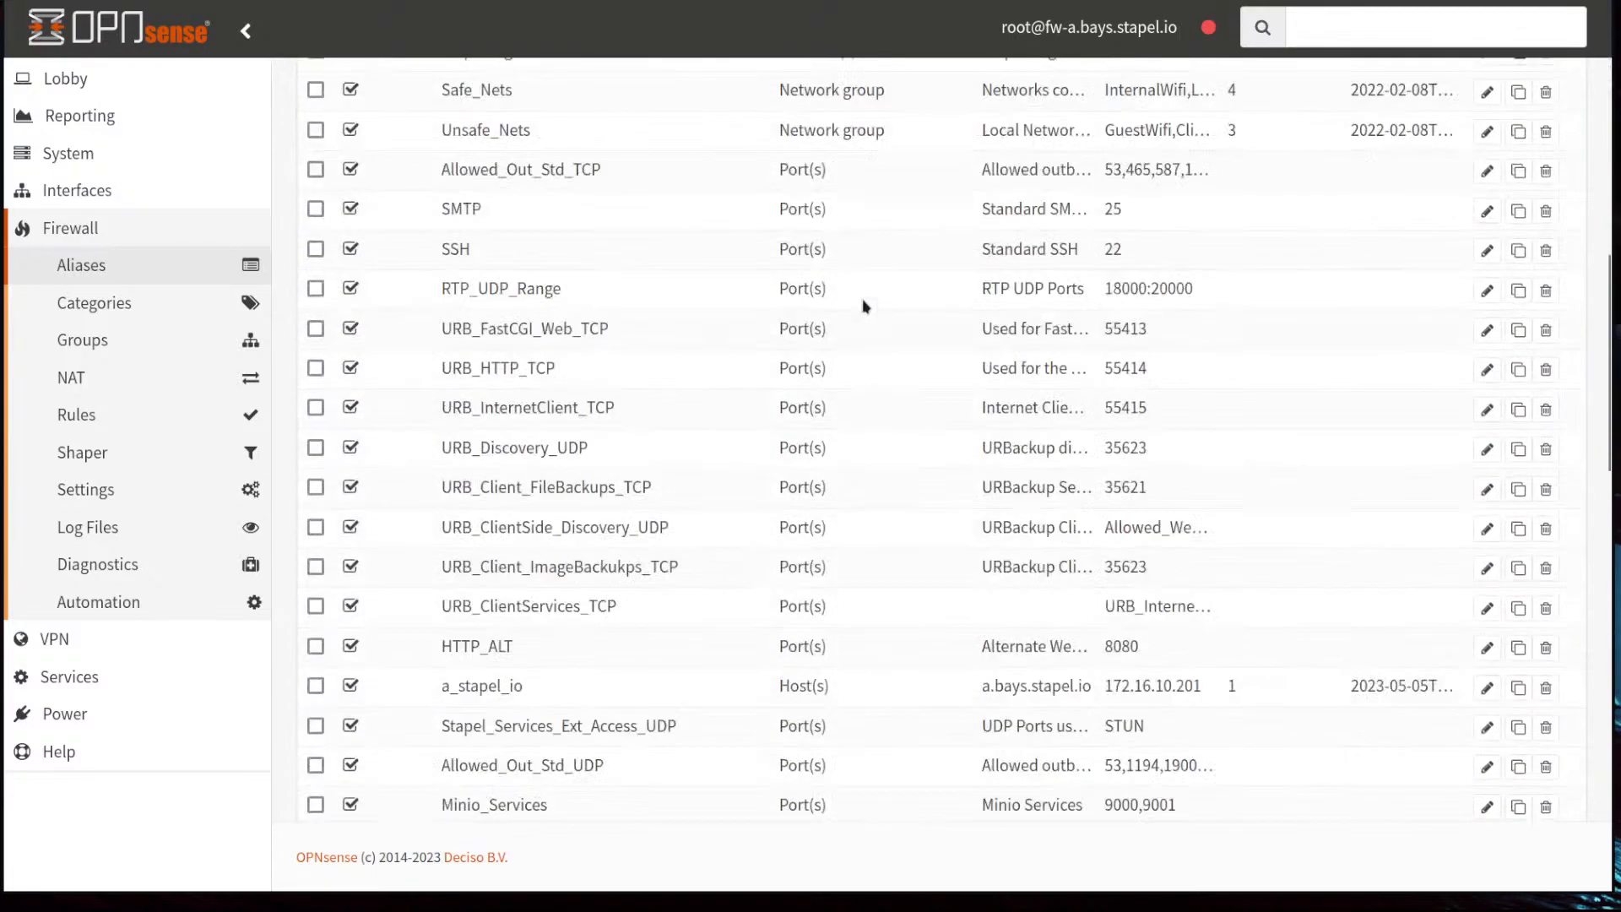
left_click(1097, 251)
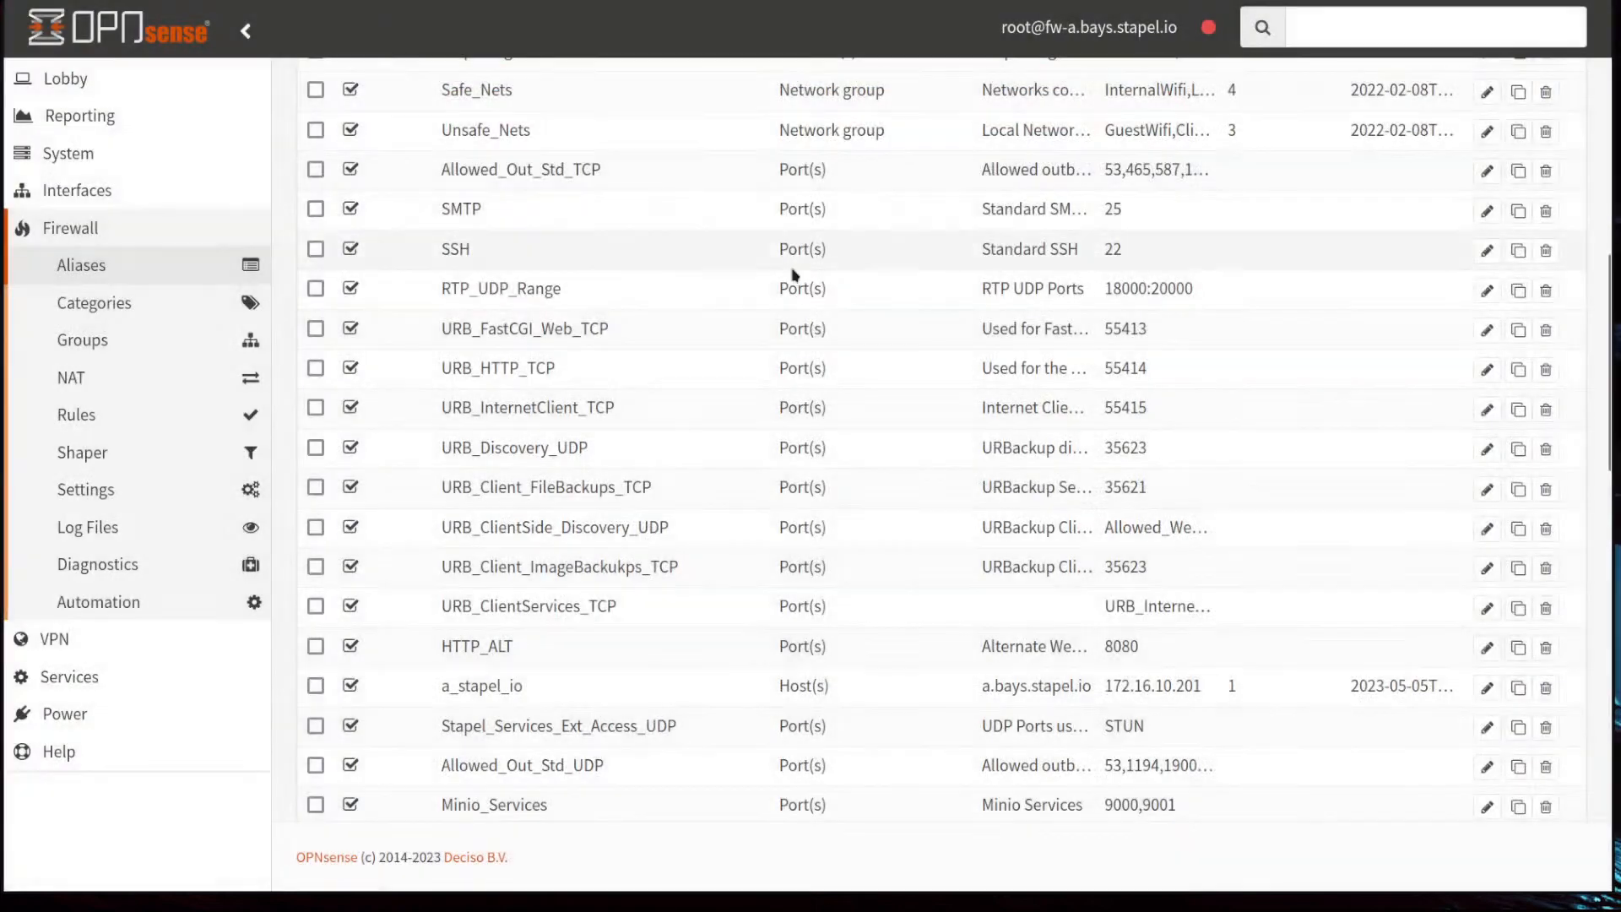
scroll(792, 271, "up", 10)
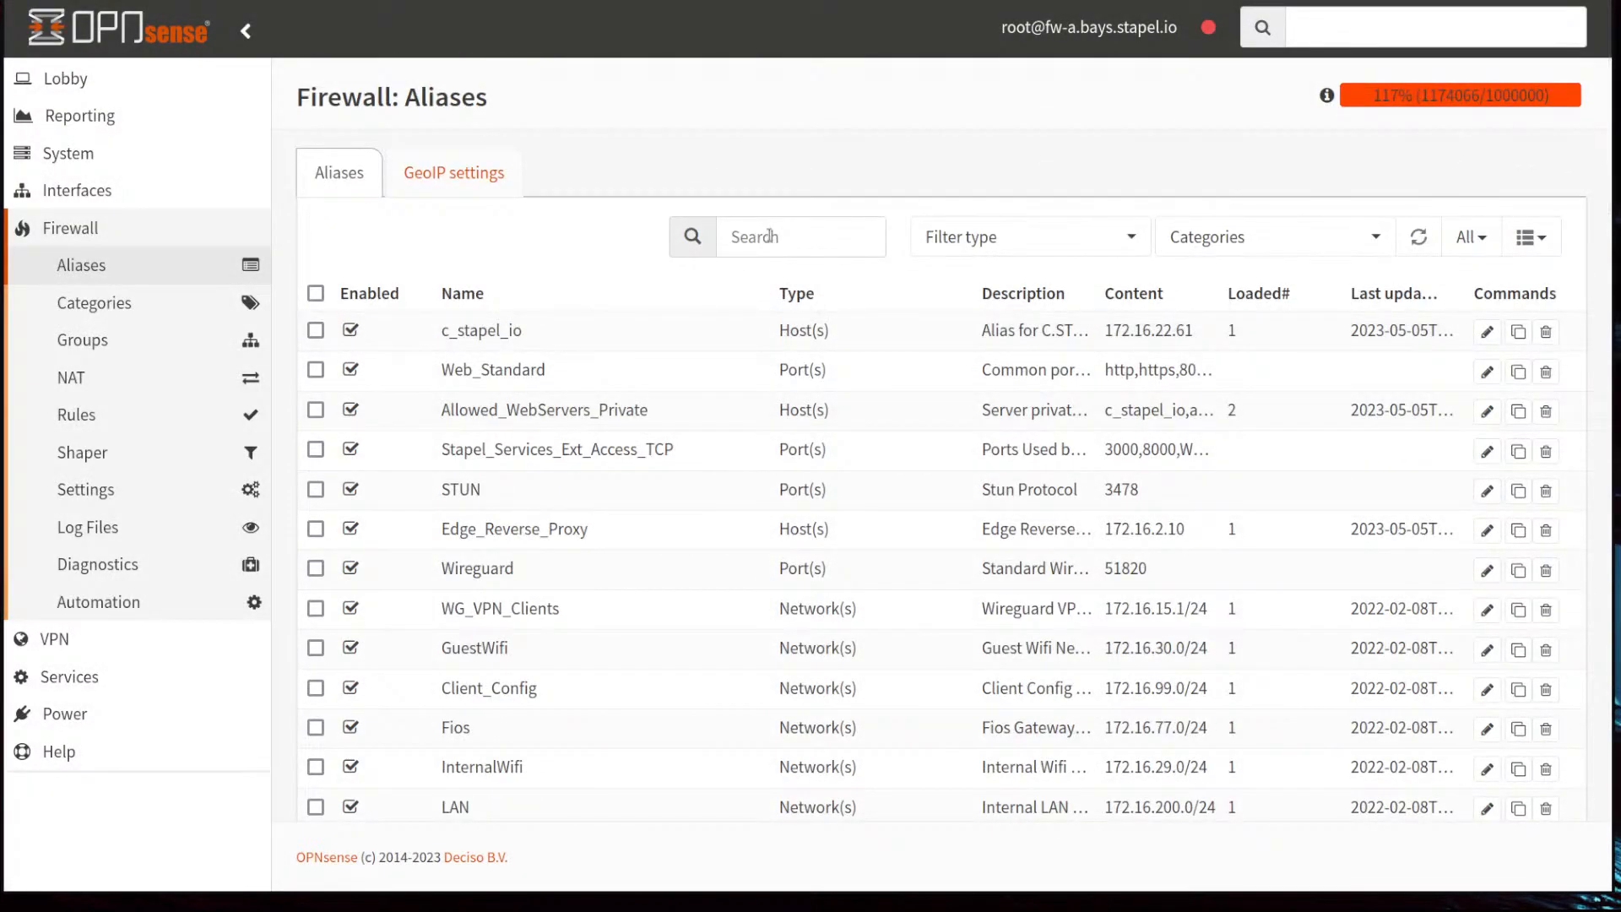
left_click(770, 236)
type("geo")
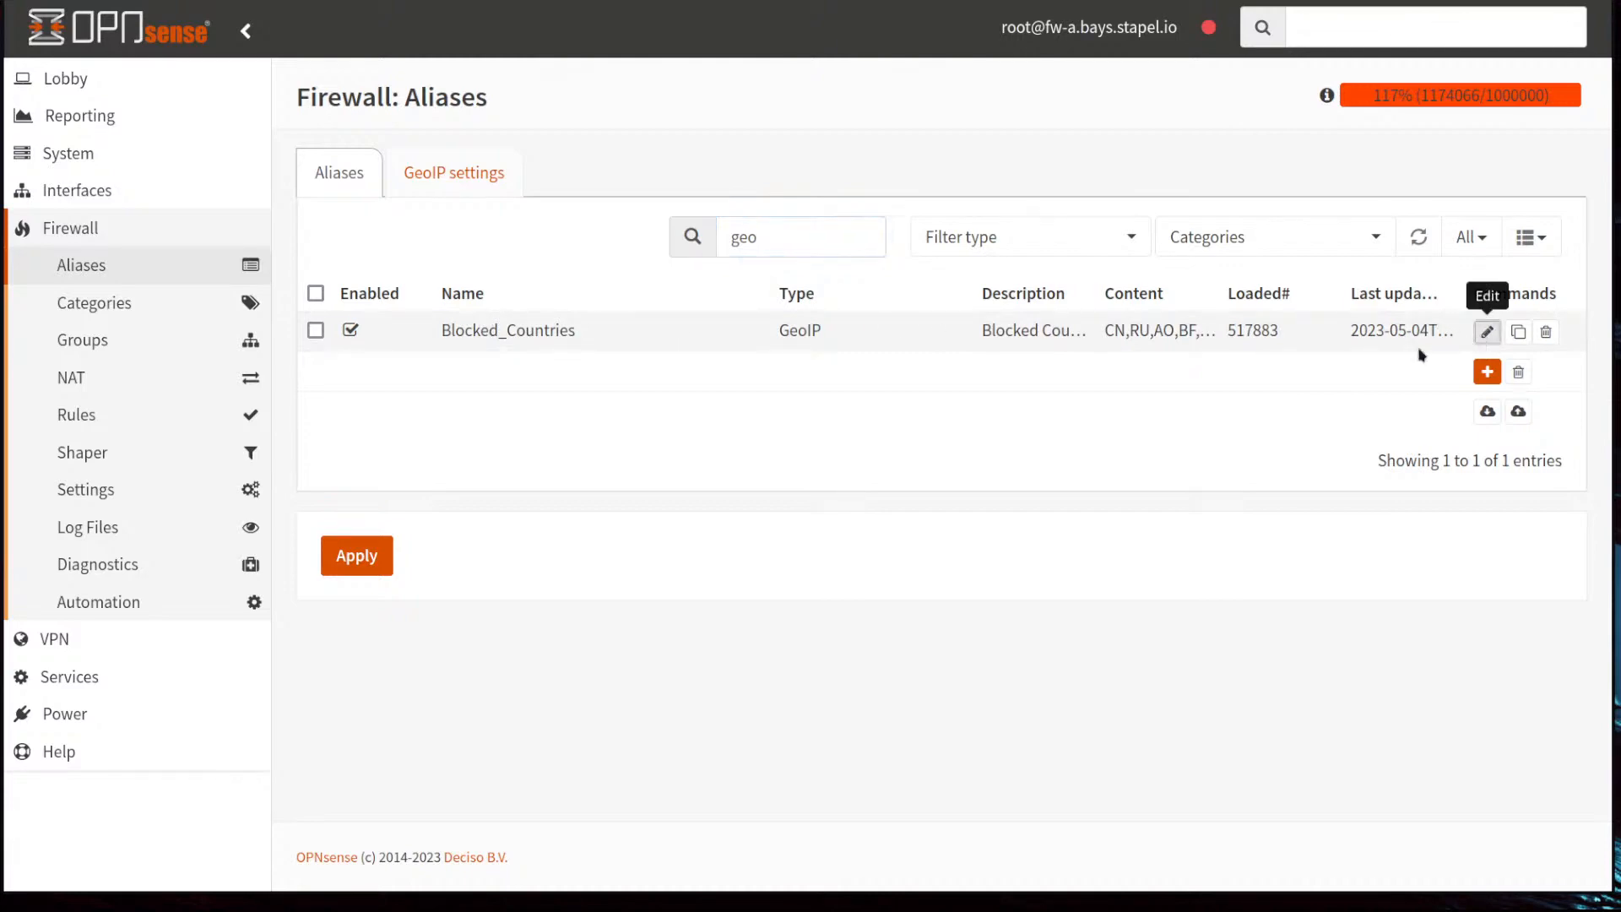
left_click(1487, 336)
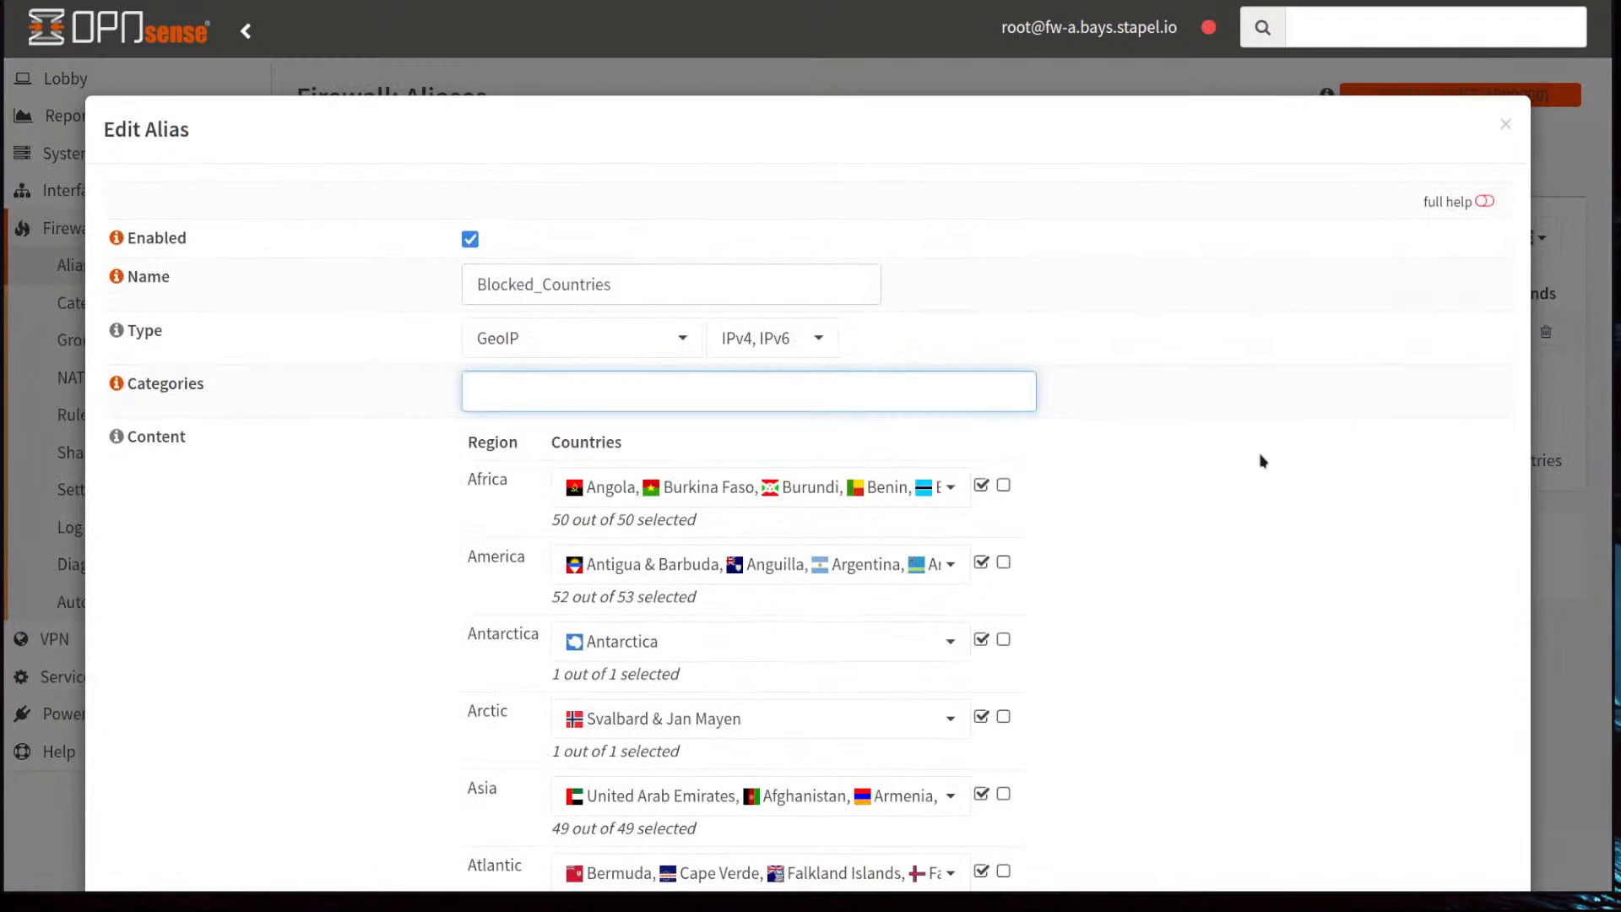
Step: Review the Blocked_Countries alias content, checking the country selection for each region from Africa to Pacific
scroll(1266, 459, "down", 3)
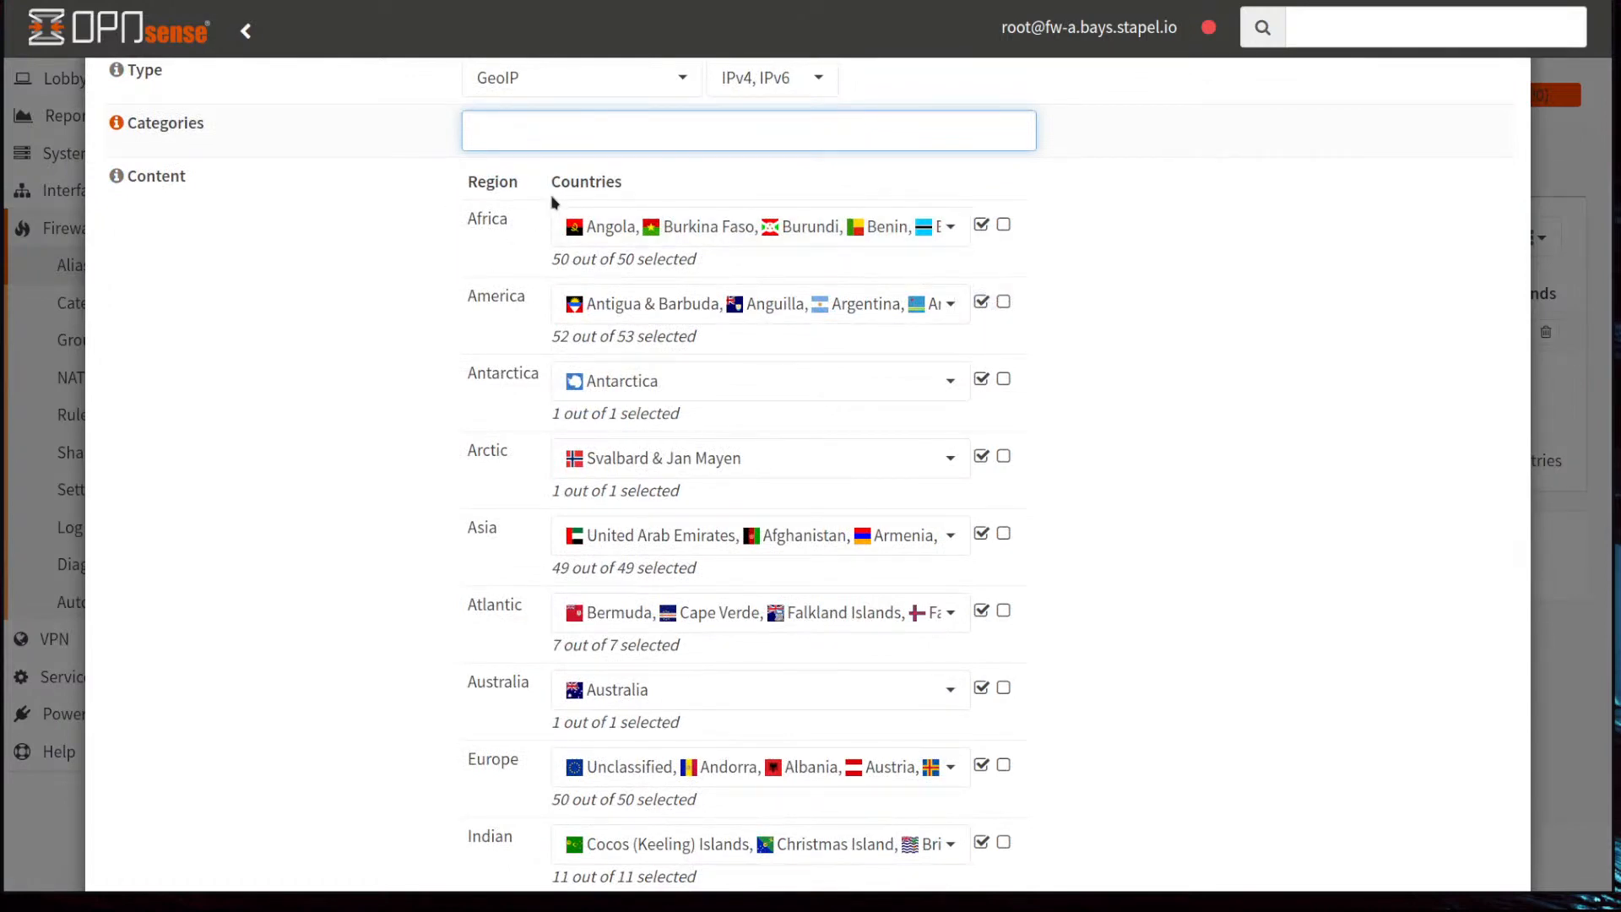
scroll(494, 431, "down", 3)
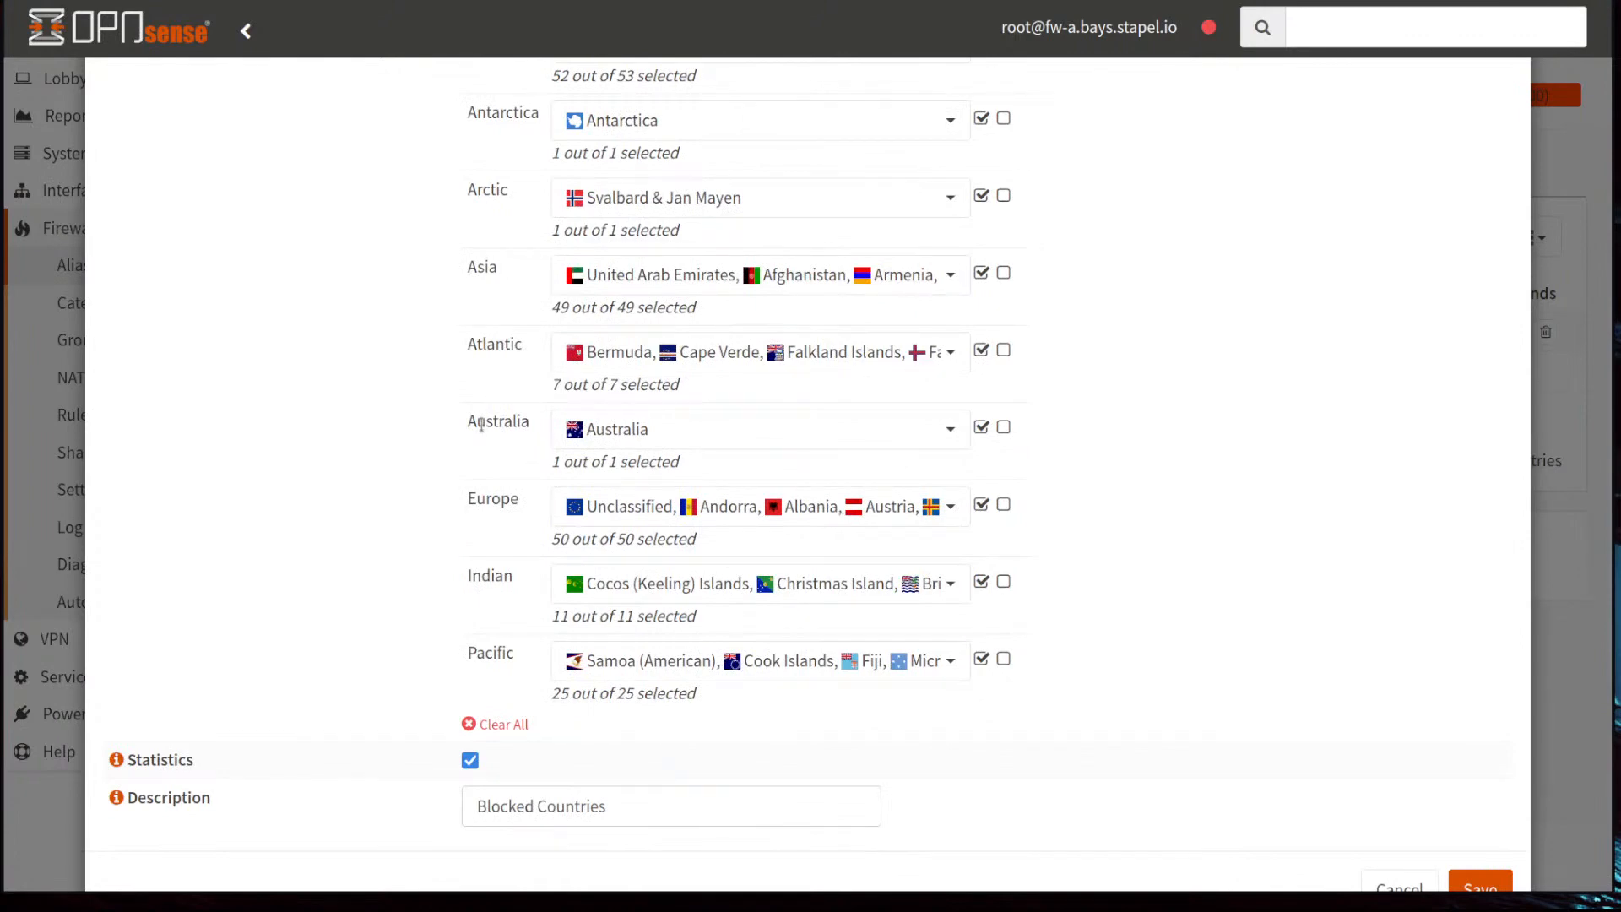
scroll(474, 422, "up", 5)
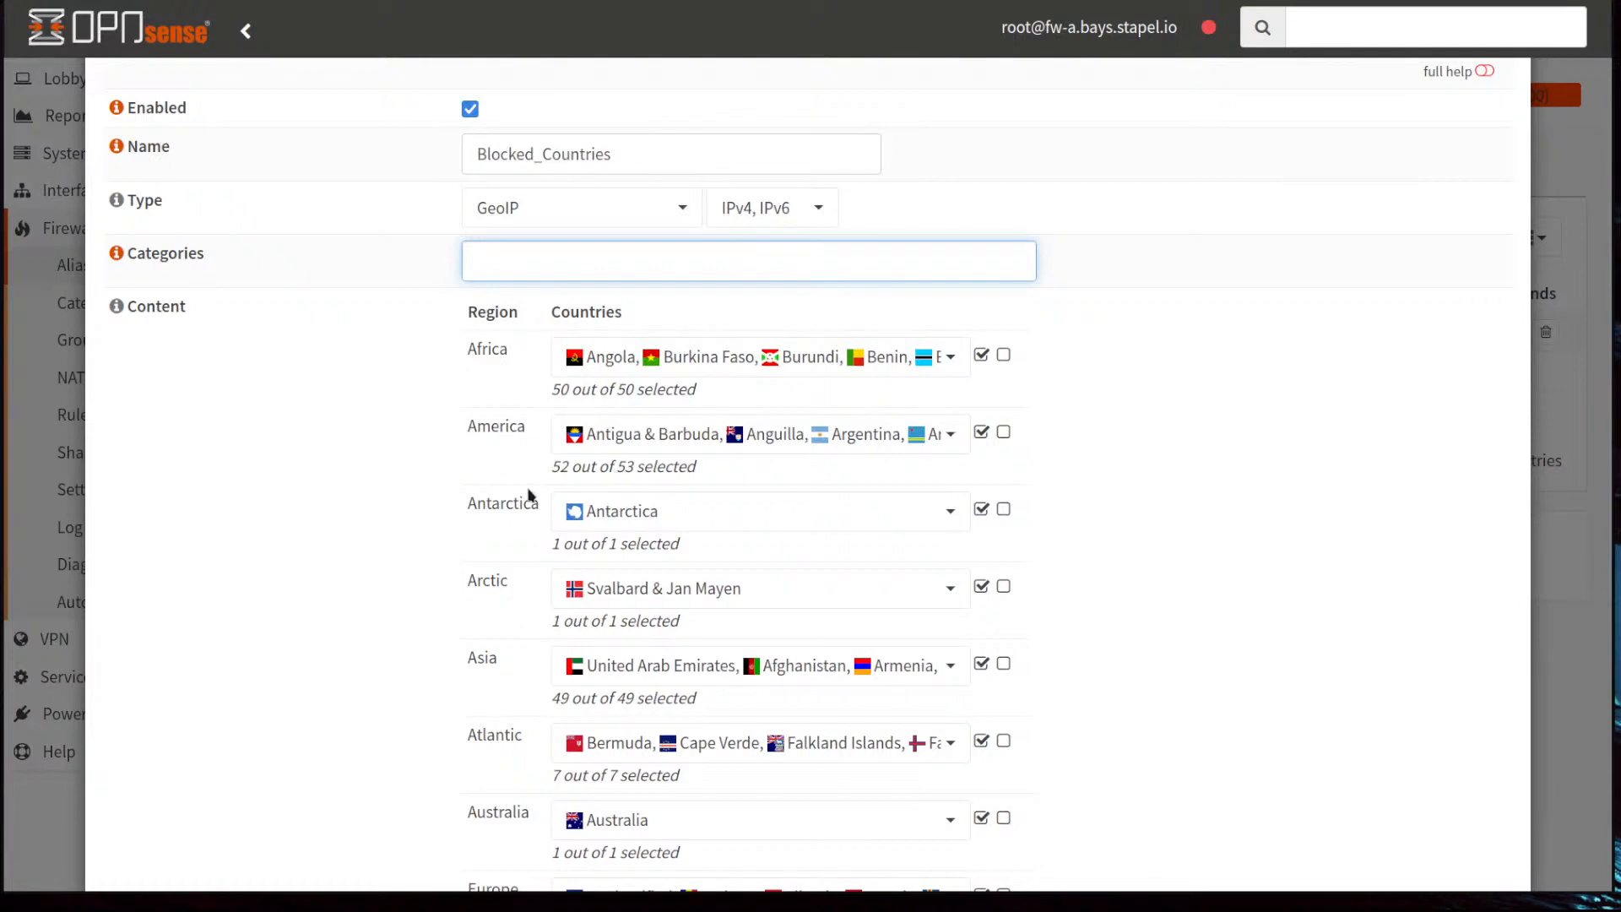
scroll(520, 696, "down", 1)
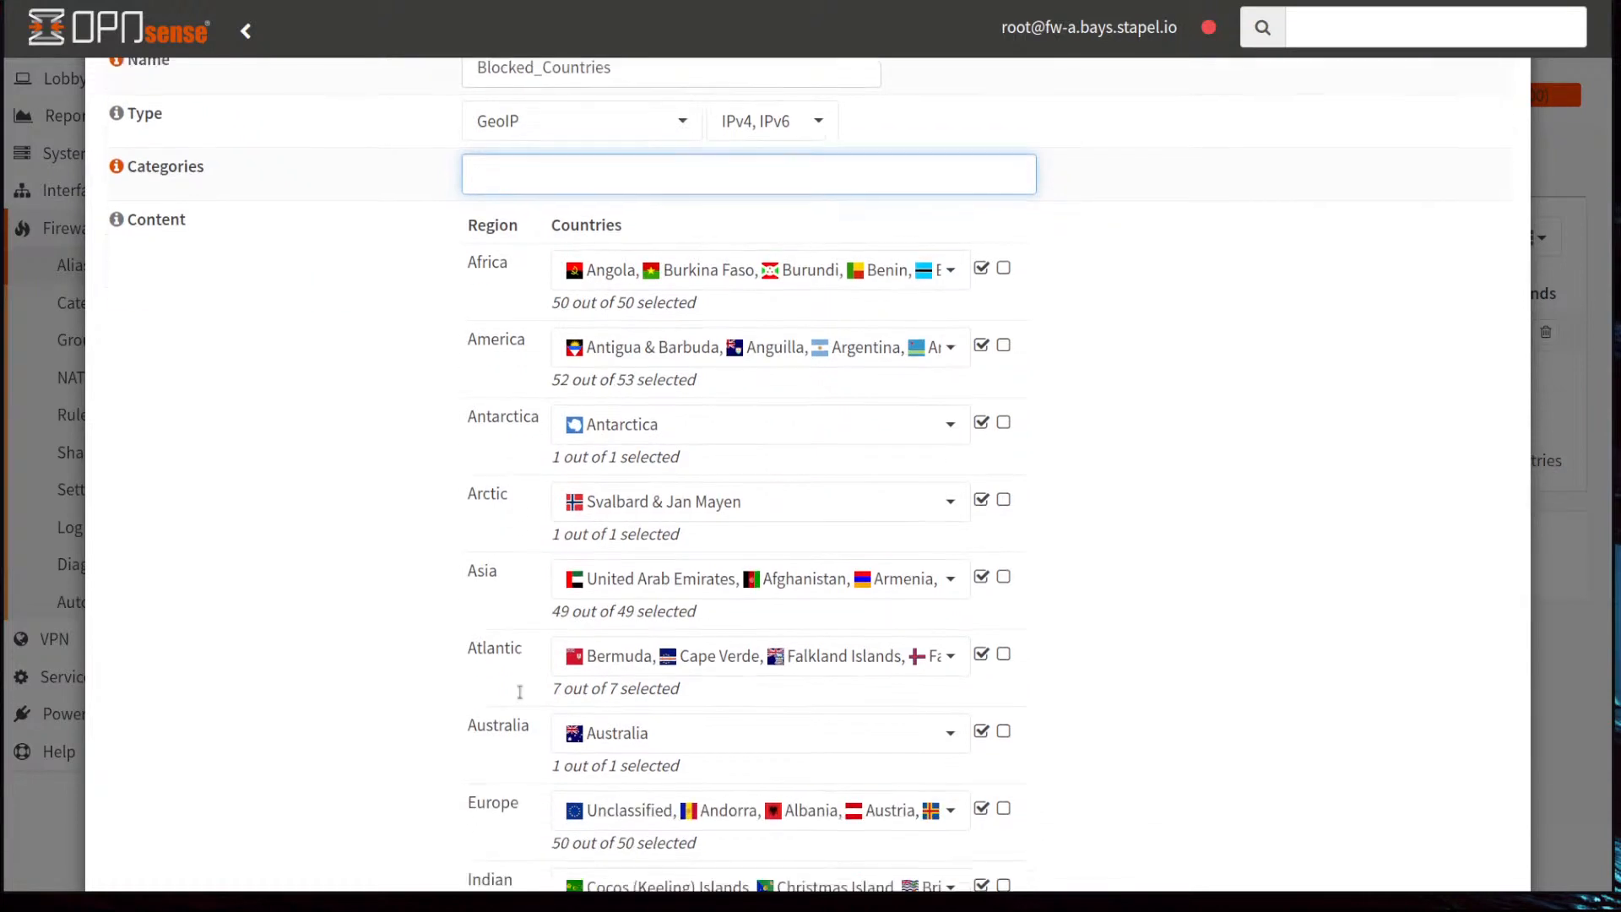
scroll(519, 692, "down", 1)
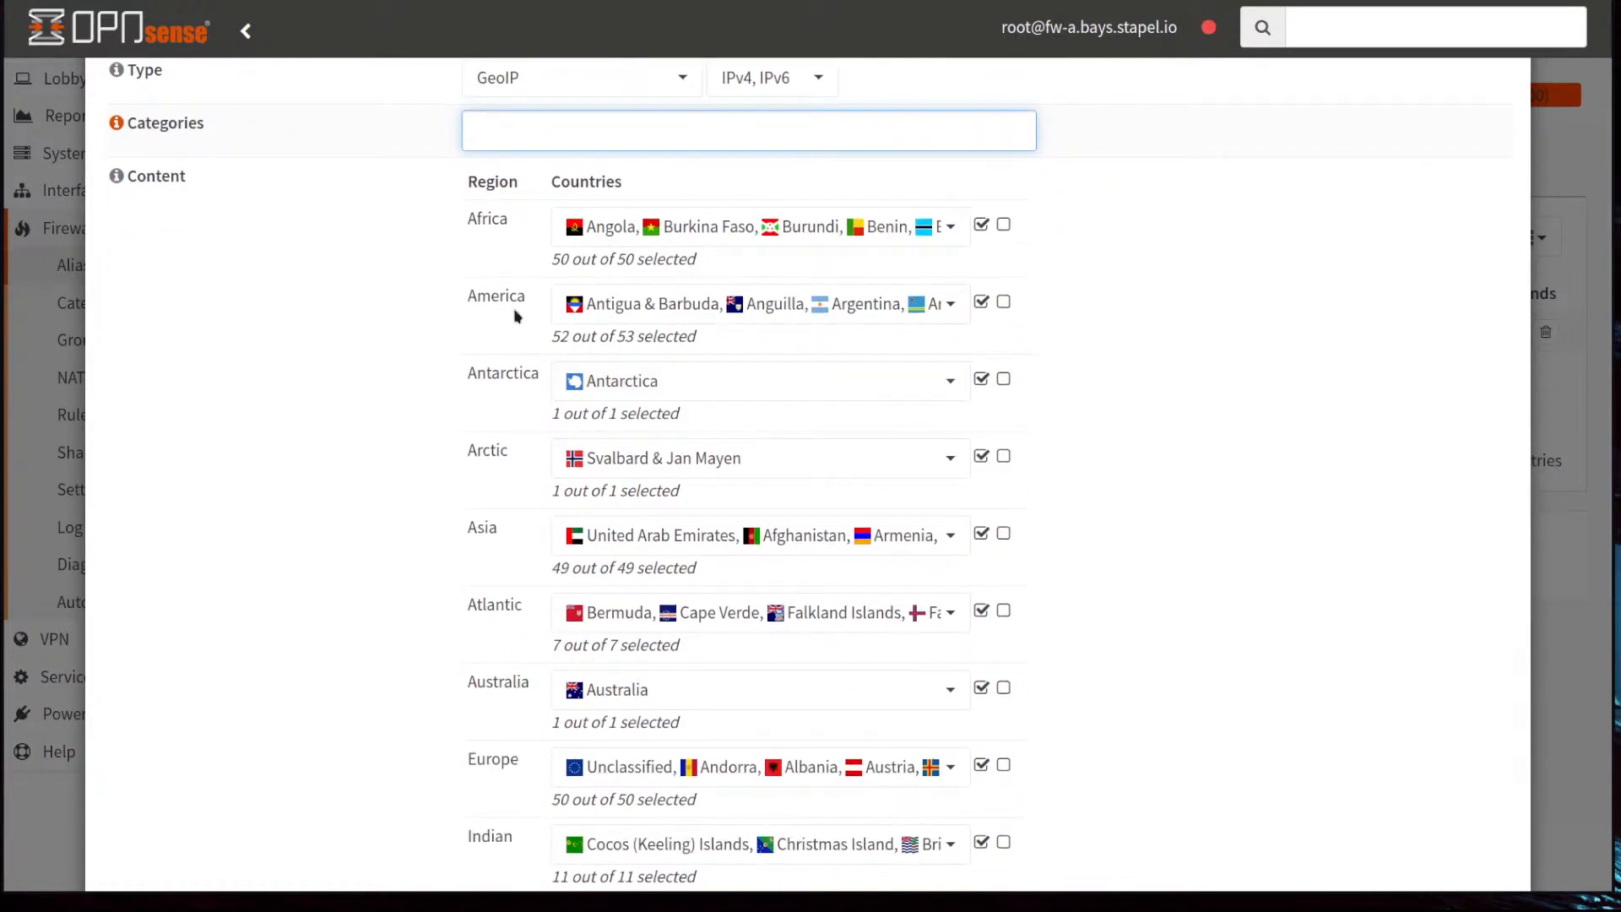
Step: Check whether United States is selected in the America country list, and leave the alias without saving
left_click(954, 311)
scroll(726, 503, "down", 10)
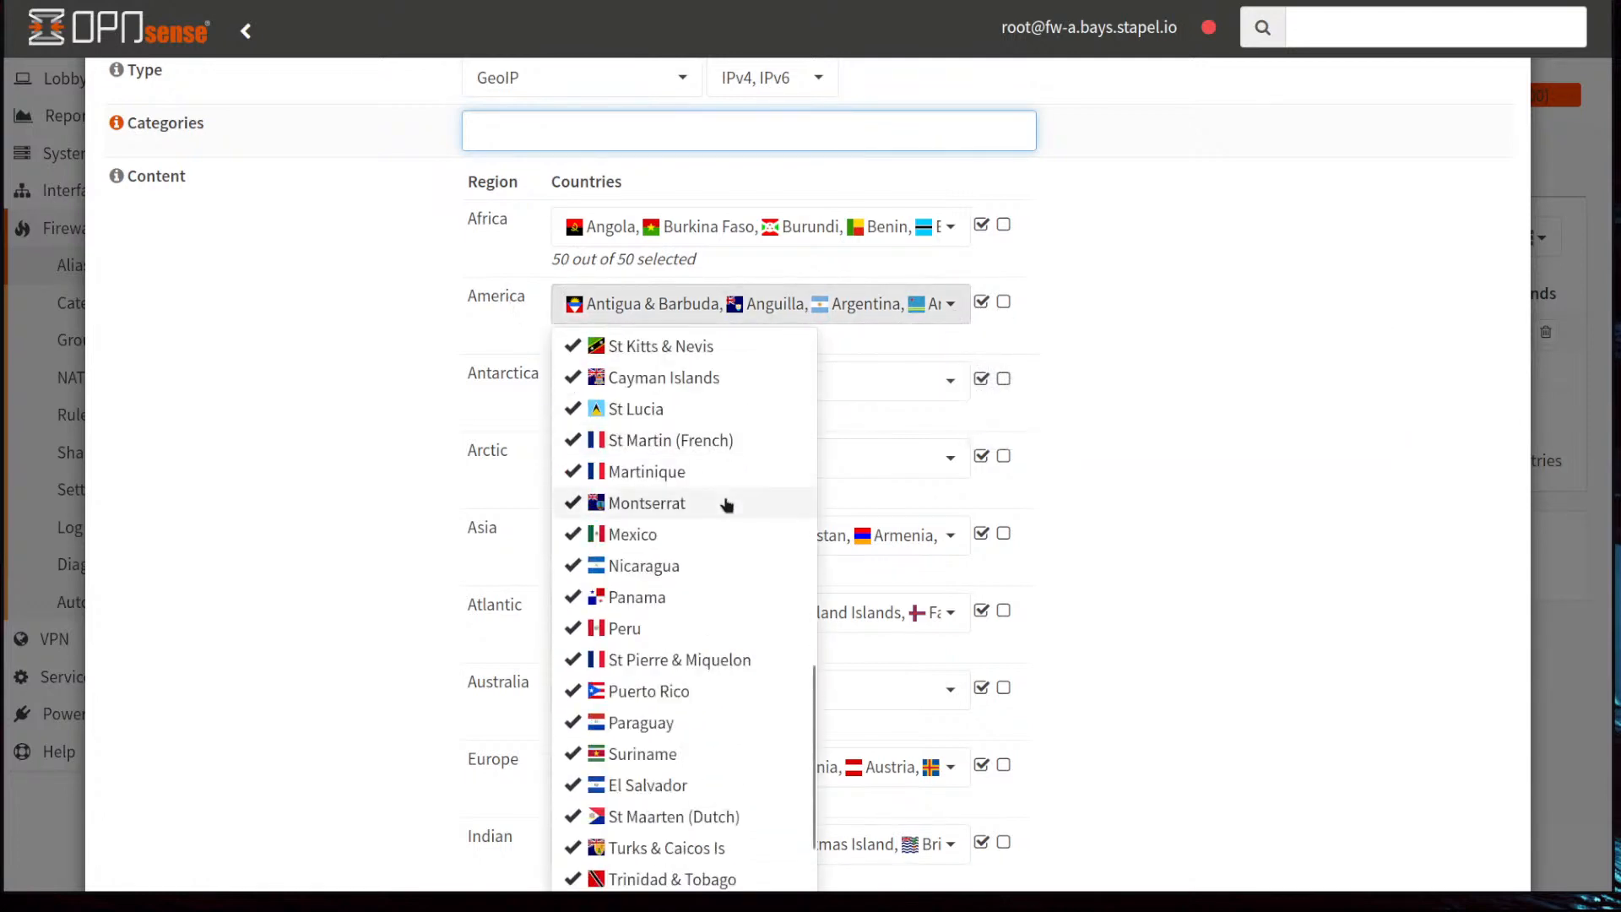
scroll(724, 524, "down", 4)
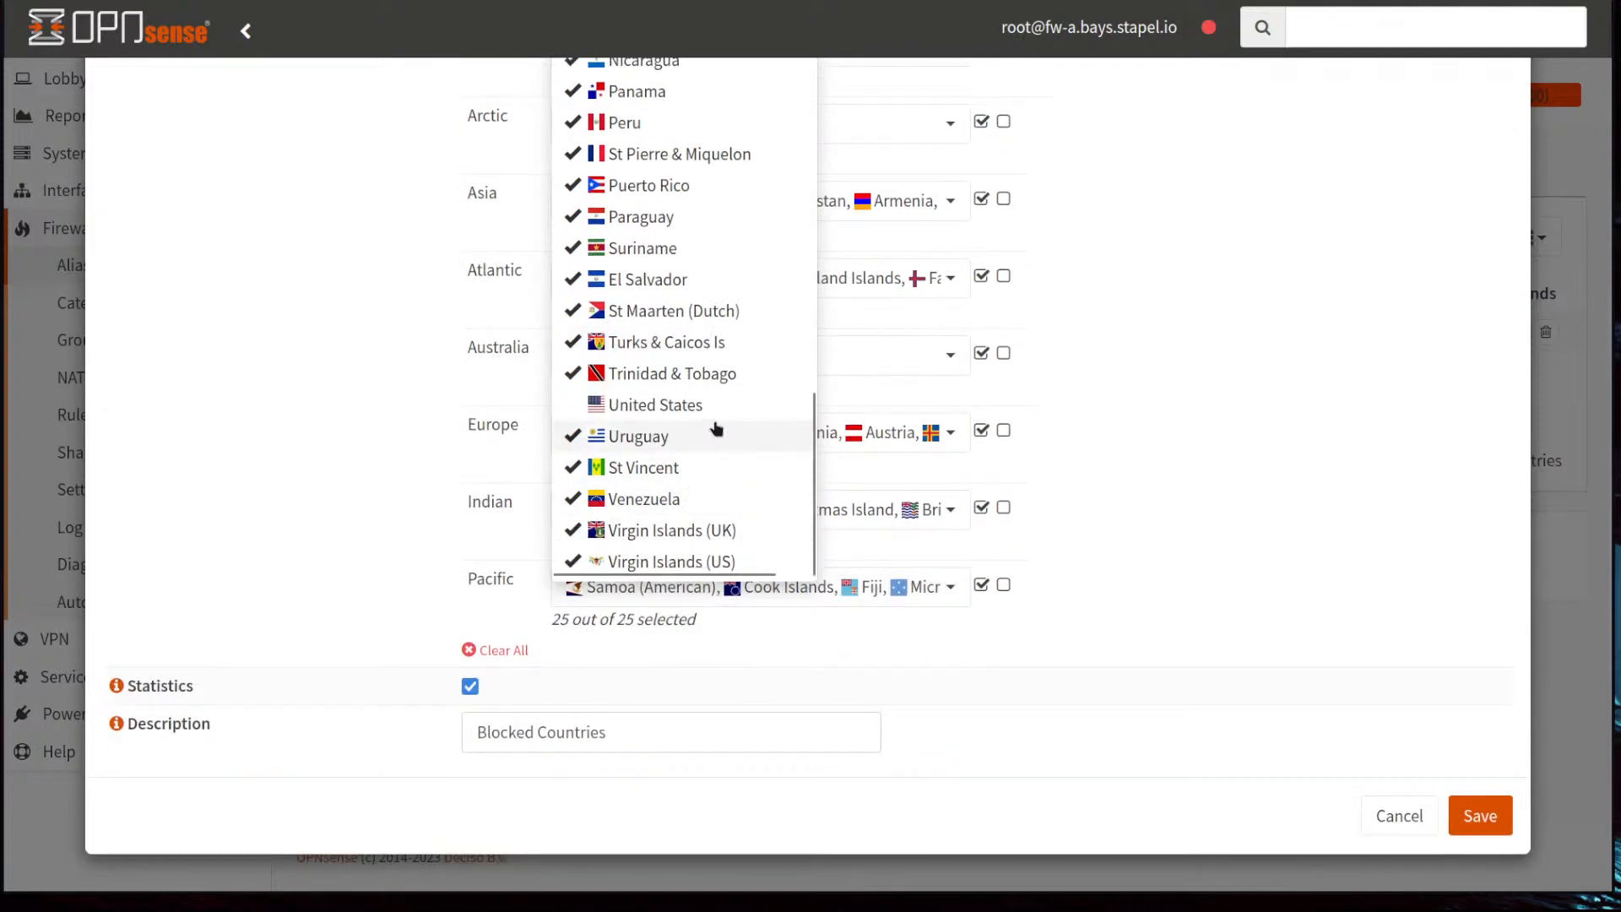
left_click(1351, 370)
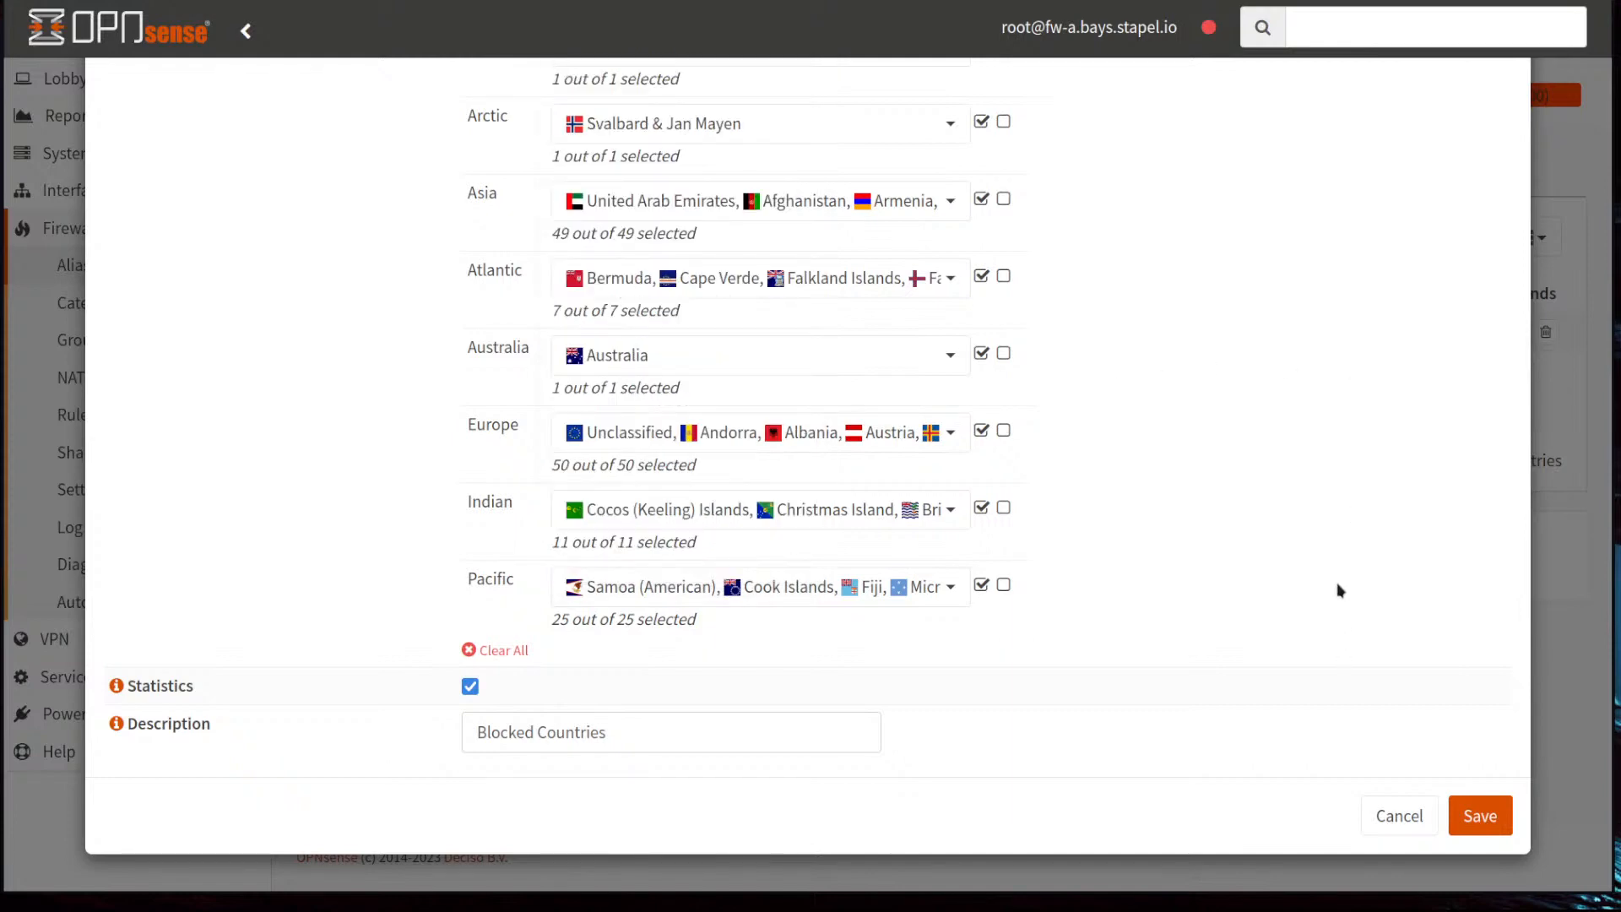
left_click(1374, 817)
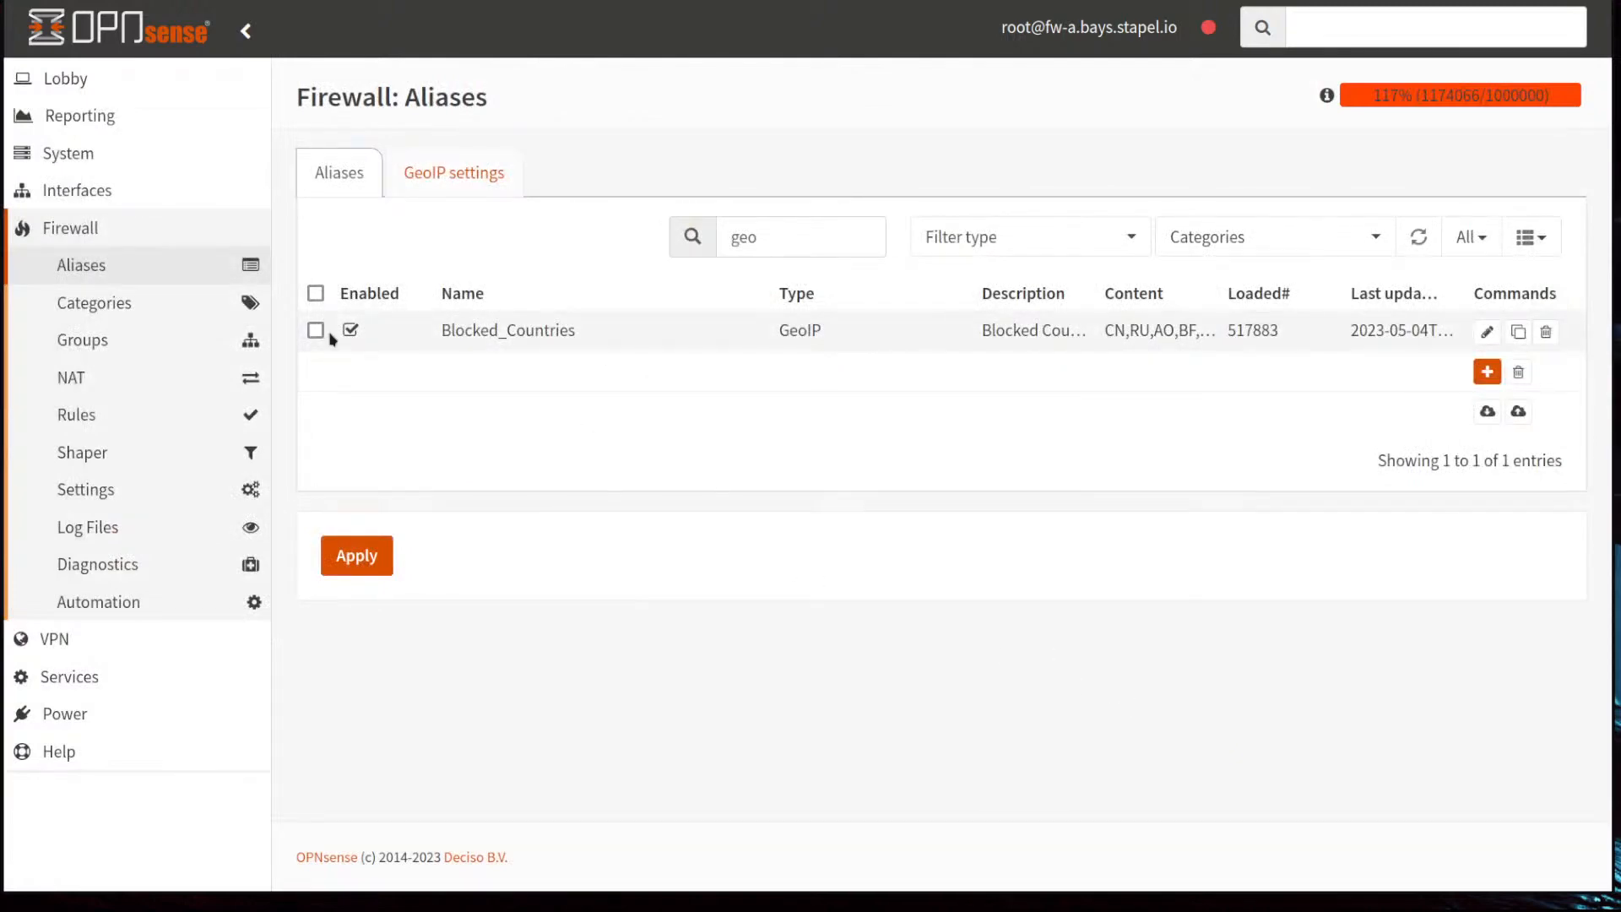
Step: Search the firewall aliases for "google" and for "fast", and clear the search filter
left_click_drag(758, 239, 725, 238)
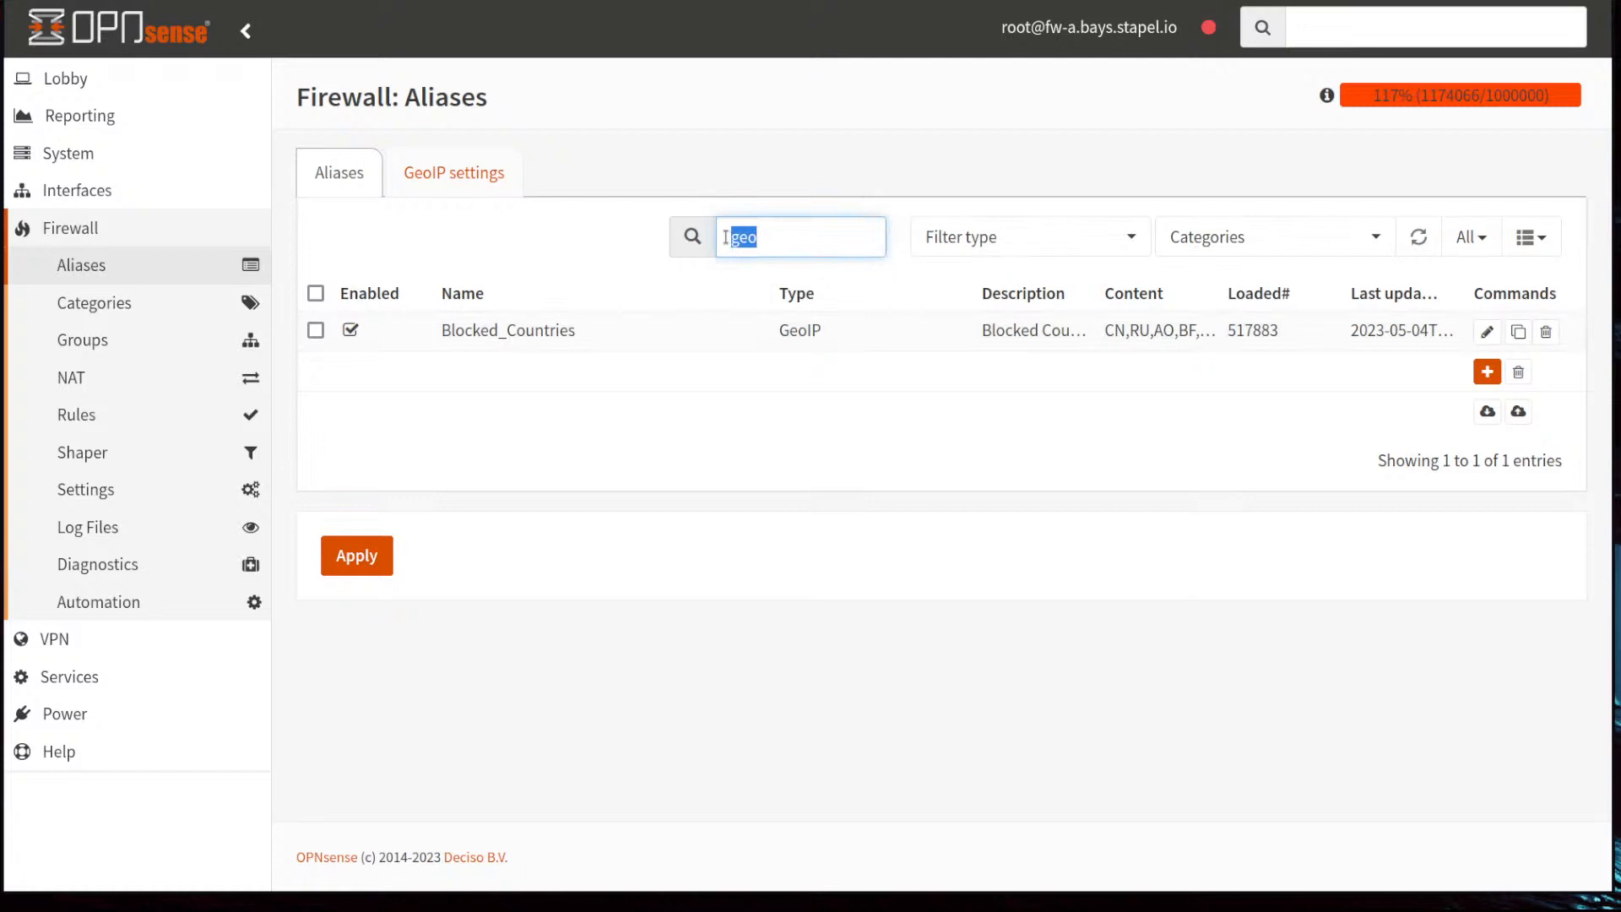
type("google")
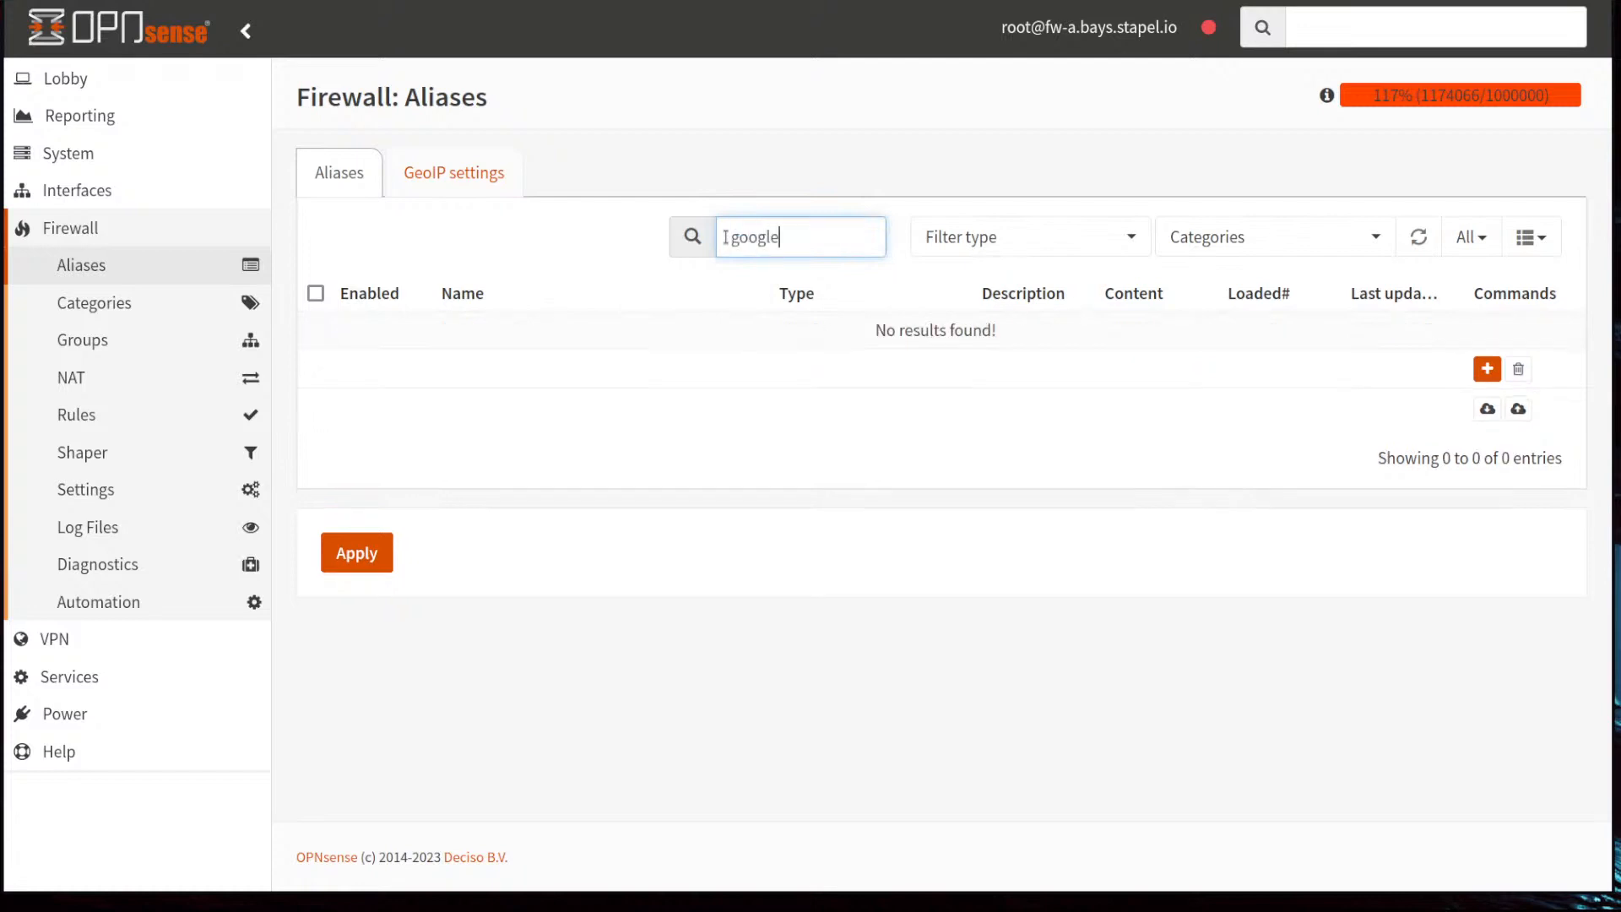
key("BackSpace")
key("BackSpace")
key("BackSpace")
key("BackSpace")
type("fast")
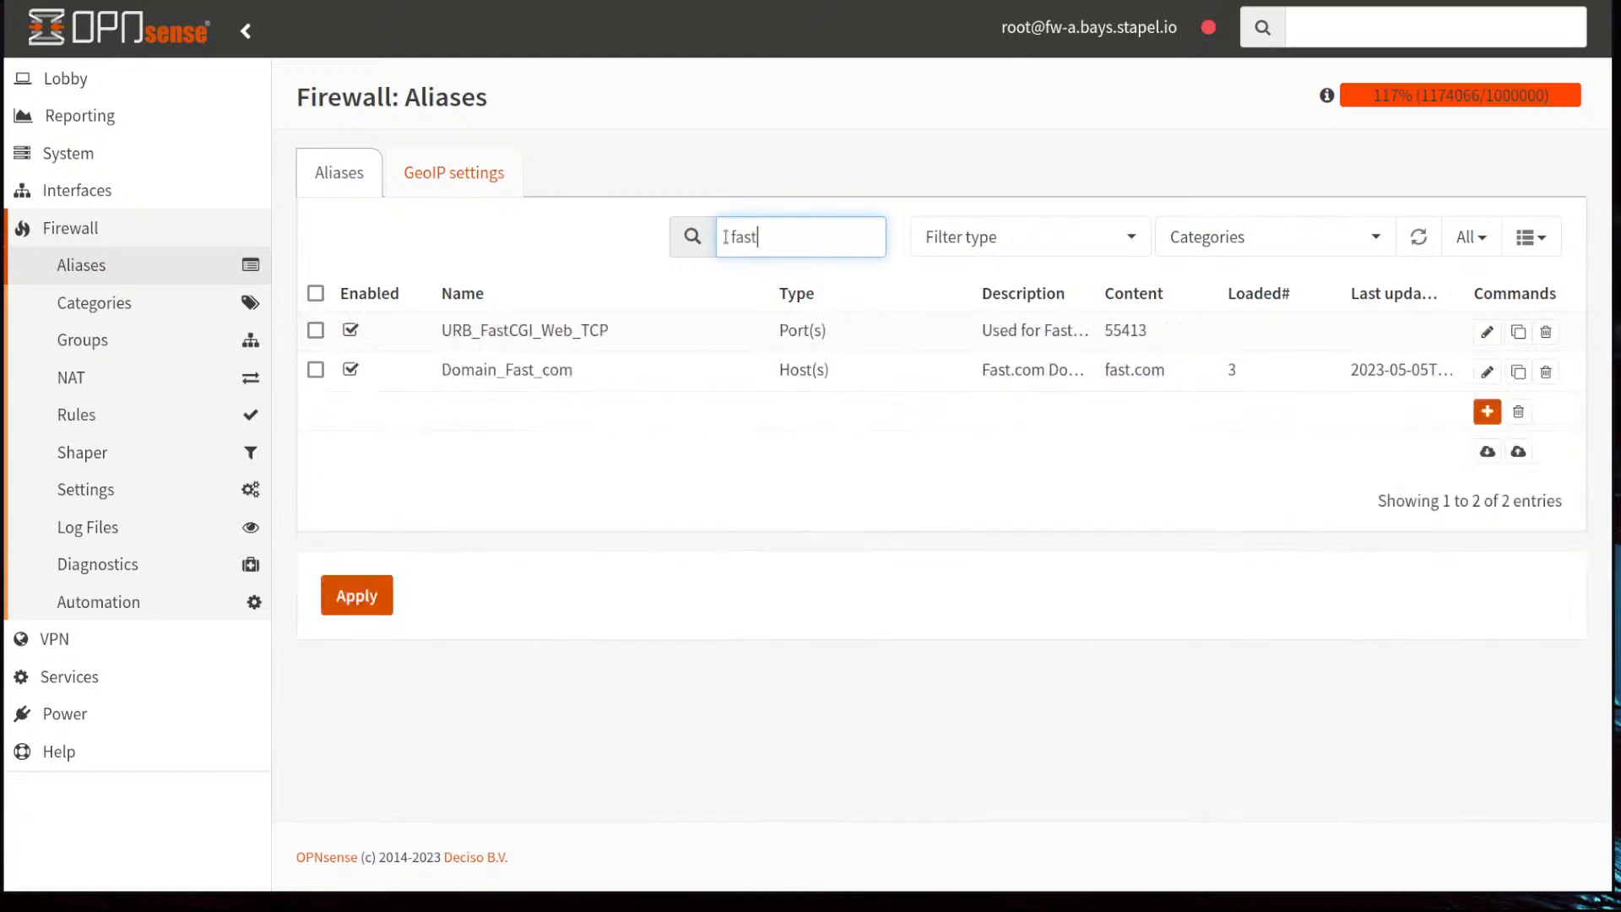
key("BackSpace")
key("BackSpace")
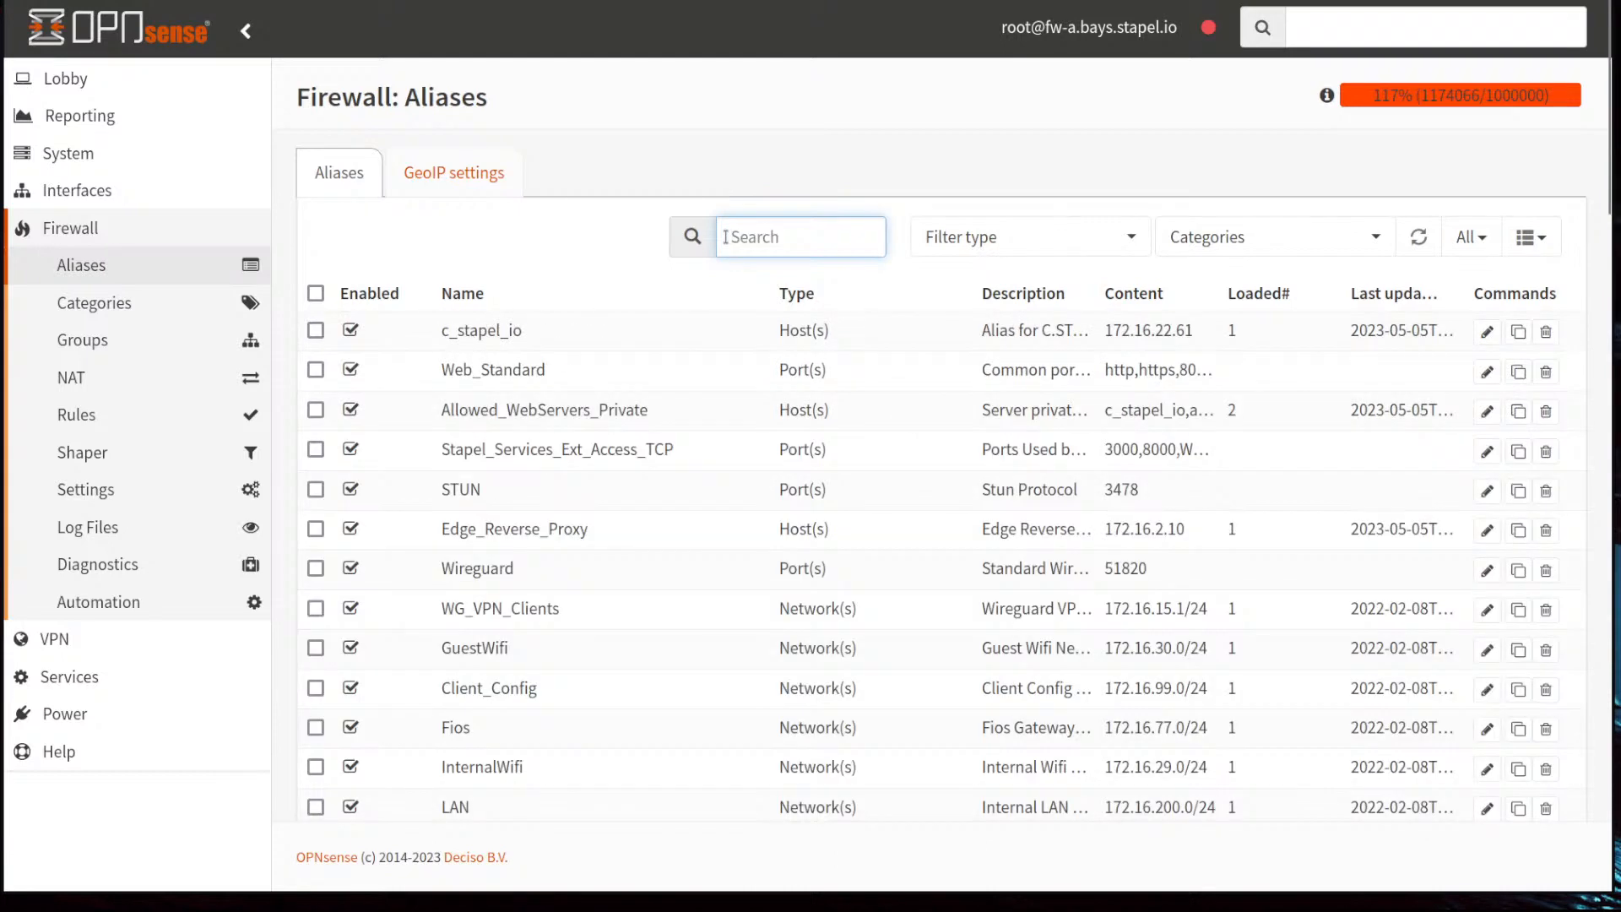
Step: Open the firewall rules of the WAN_Interfaces group and examine the rule that blocks the Blocked_Countries source
left_click(125, 422)
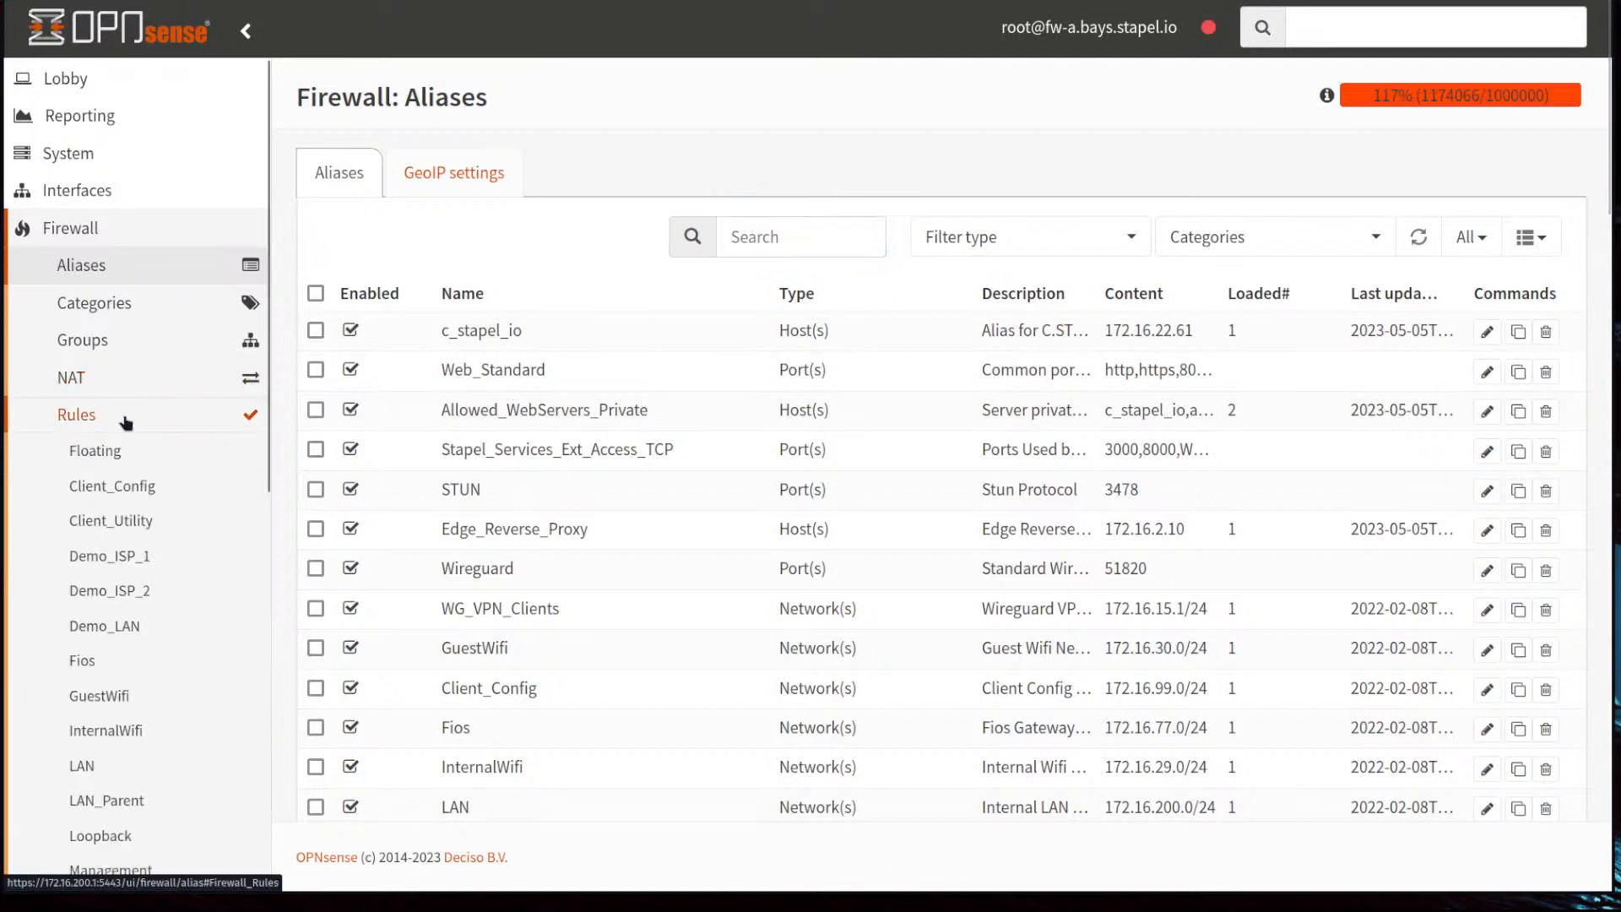
scroll(193, 465, "down", 3)
scroll(193, 465, "down", 6)
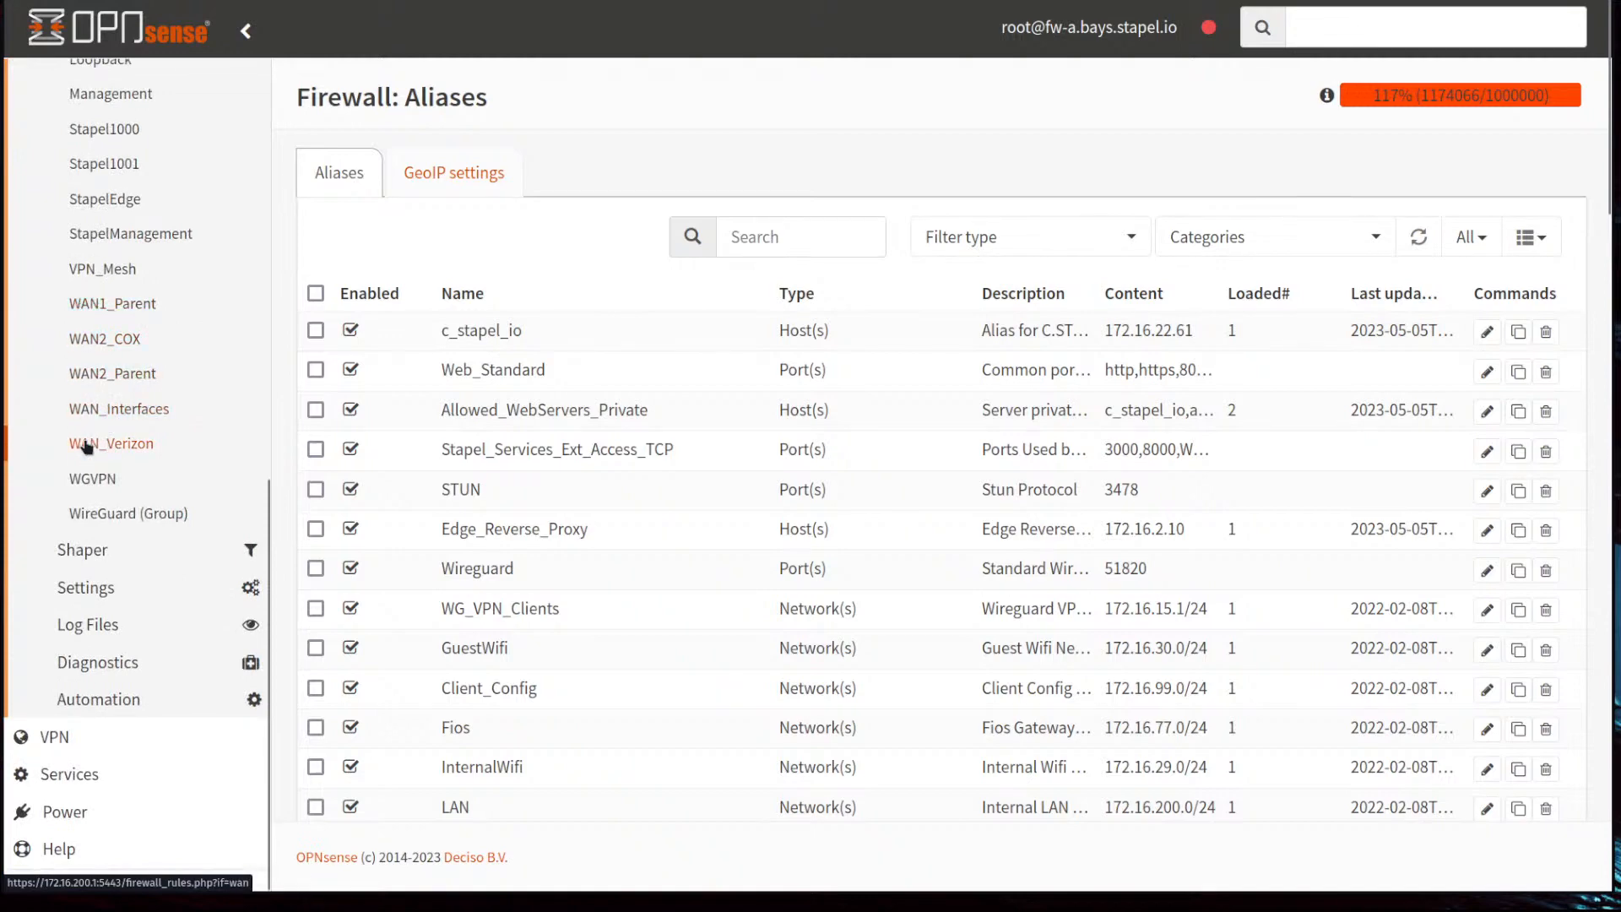
left_click(119, 408)
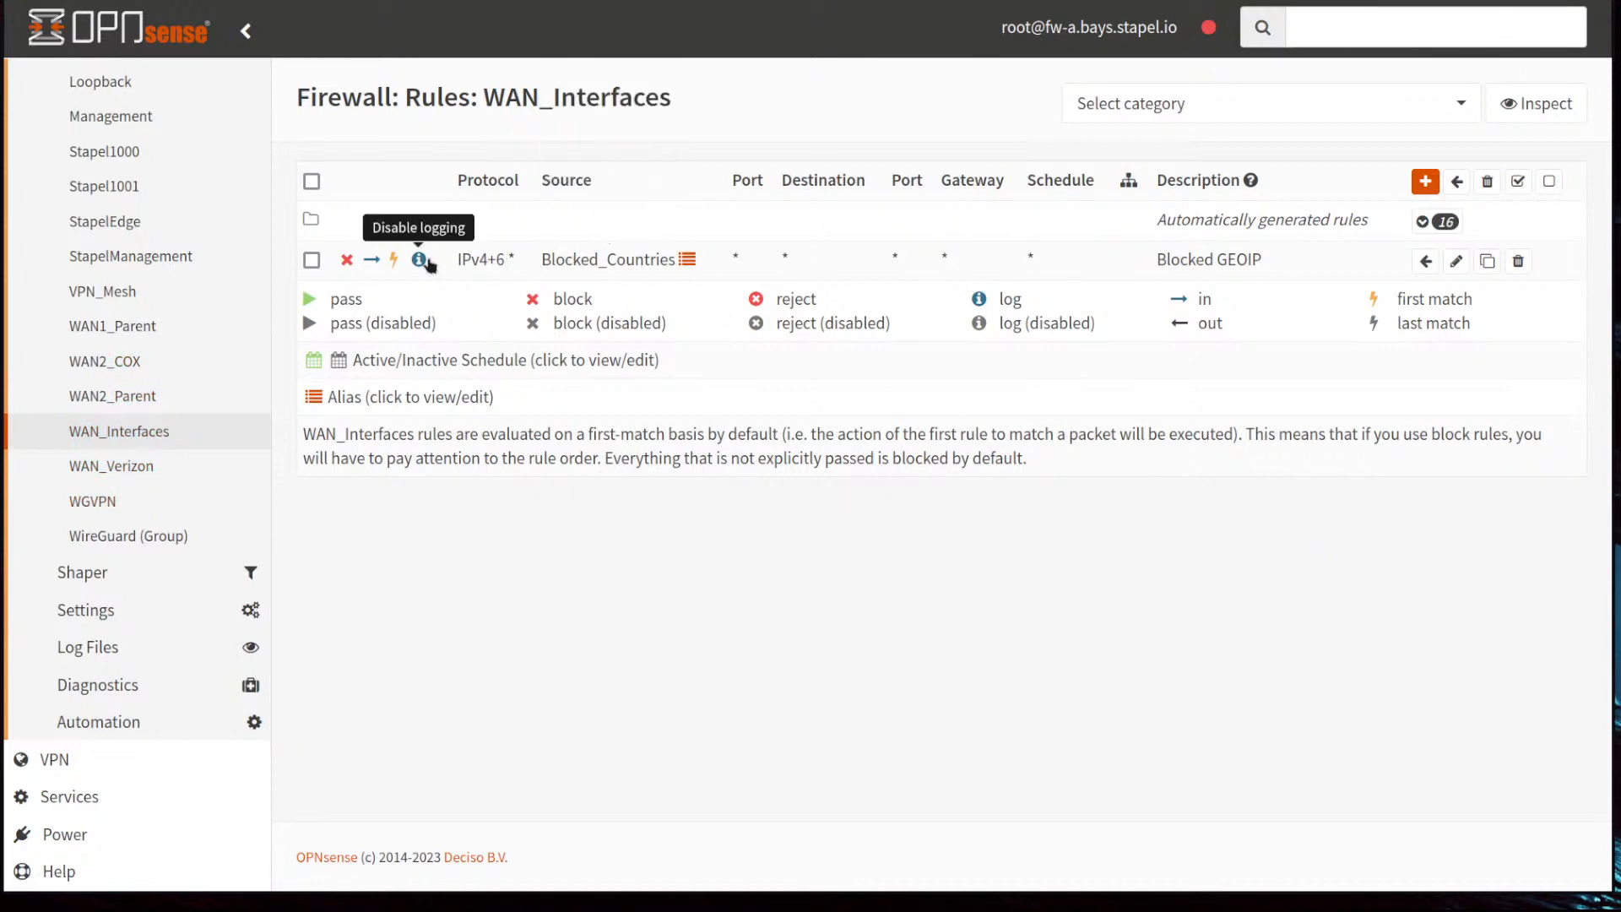
mouse_move(557, 260)
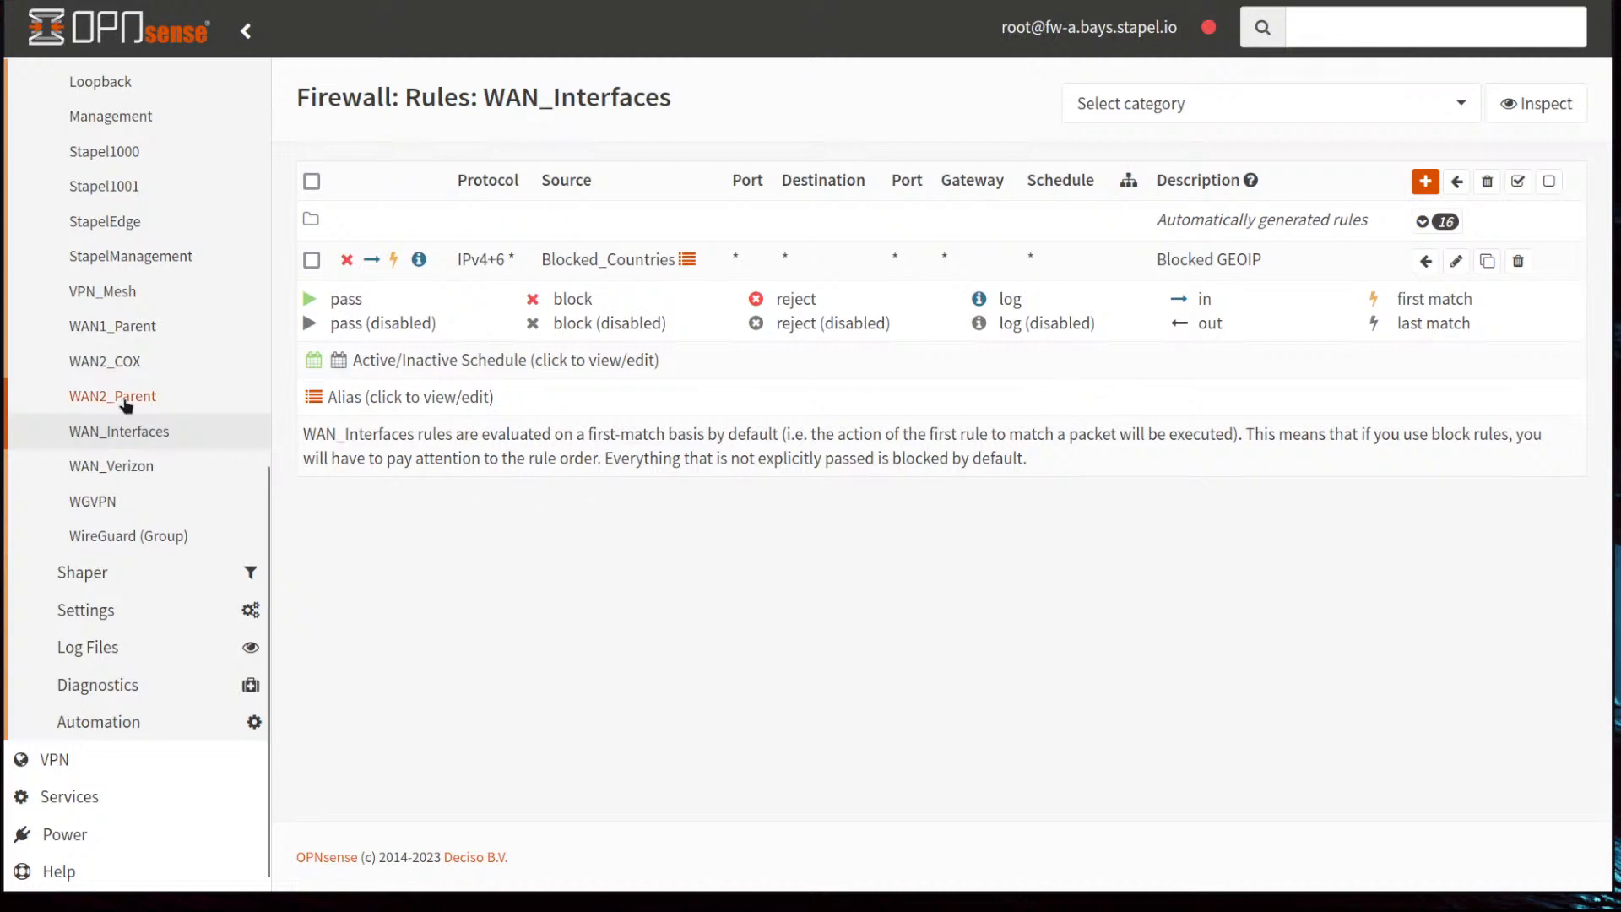
Step: Open the live view of the firewall log files
scroll(127, 405, "down", 1)
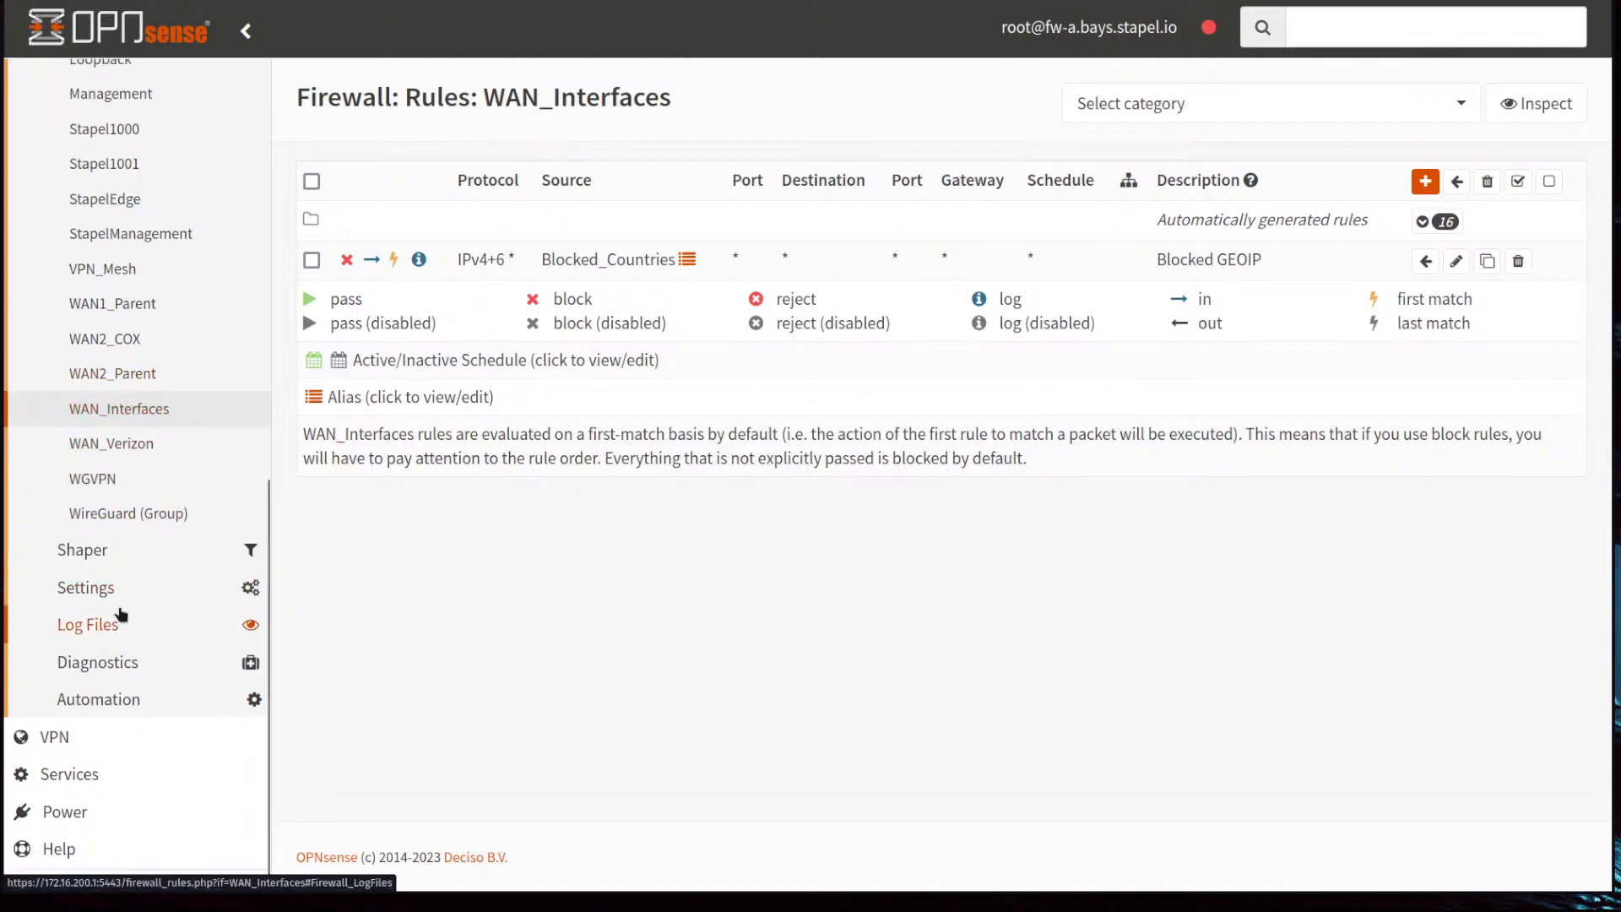
scroll(127, 616, "up", 5)
scroll(127, 612, "up", 5)
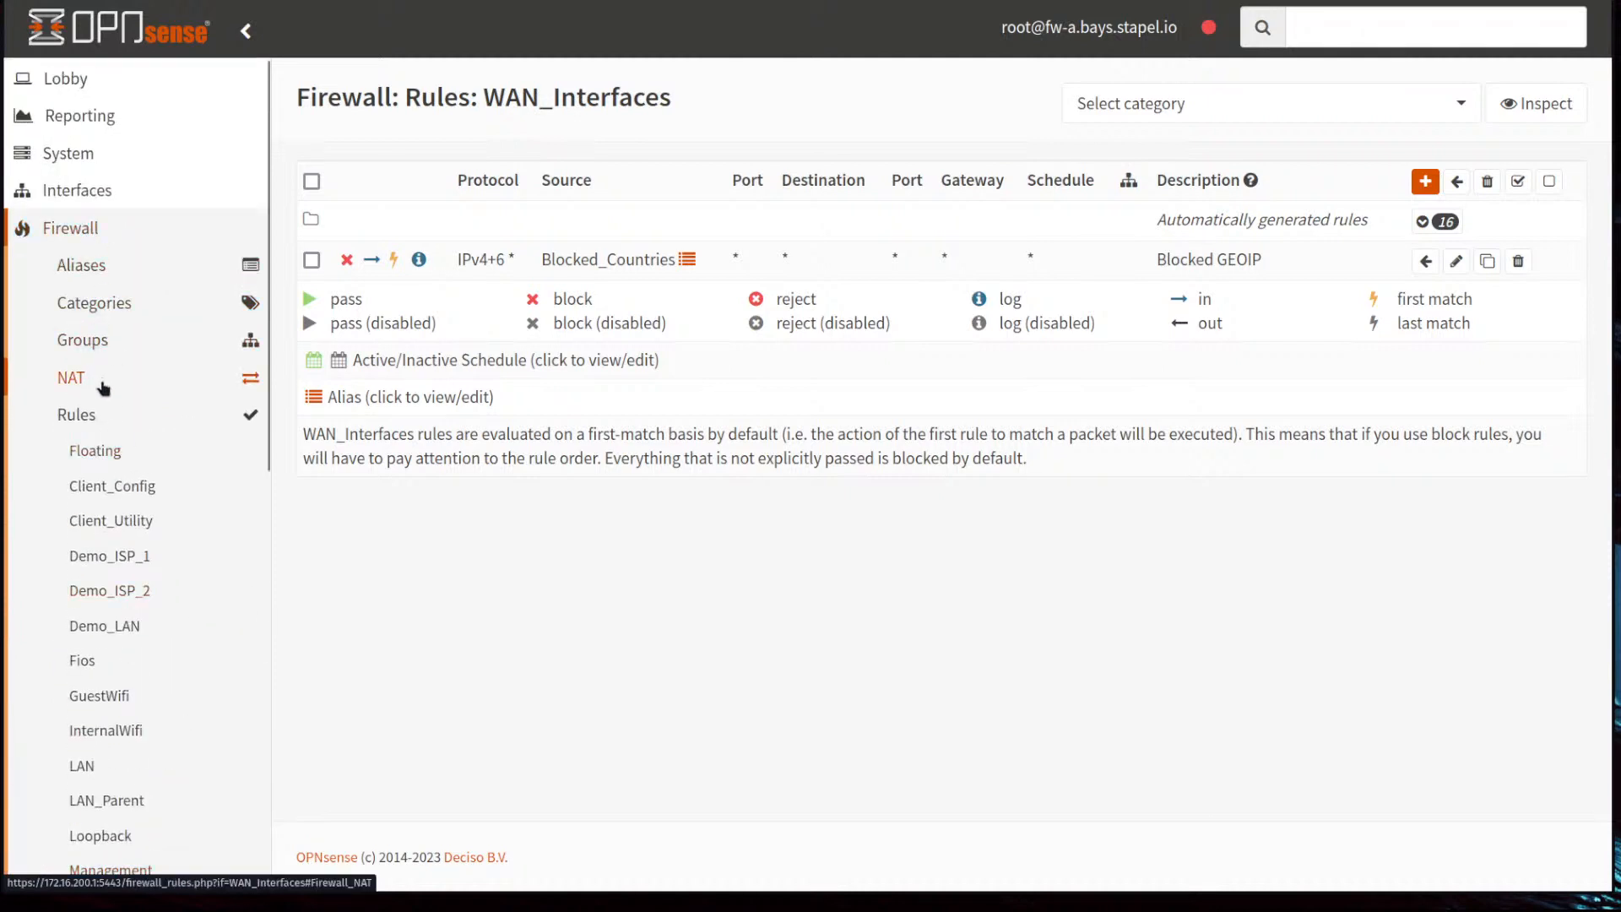
left_click(76, 415)
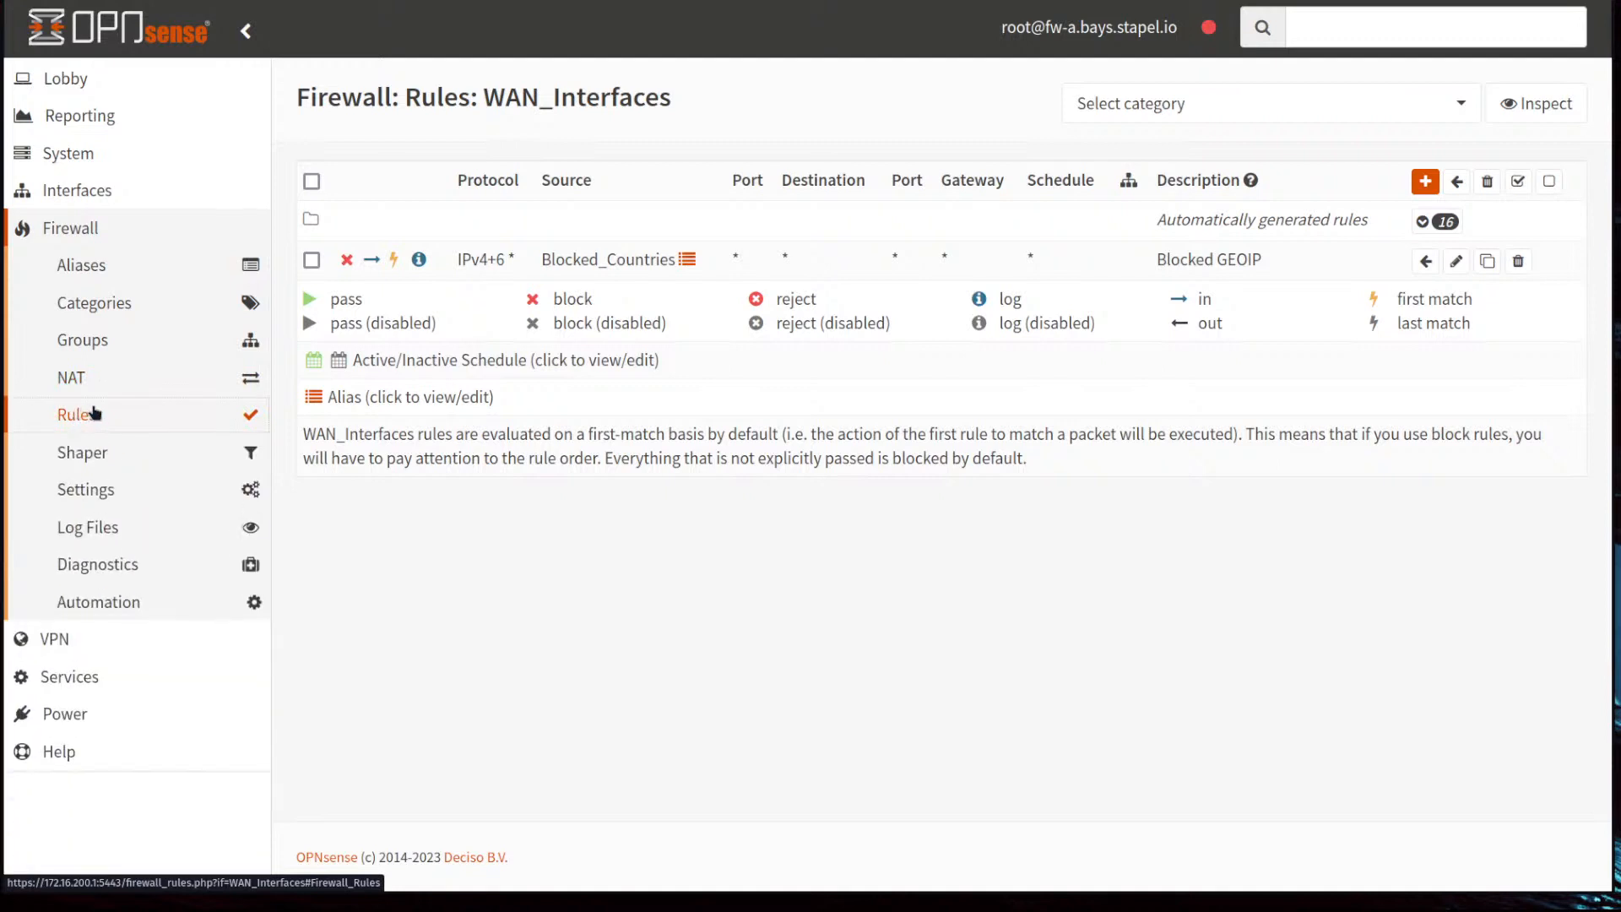
left_click(100, 542)
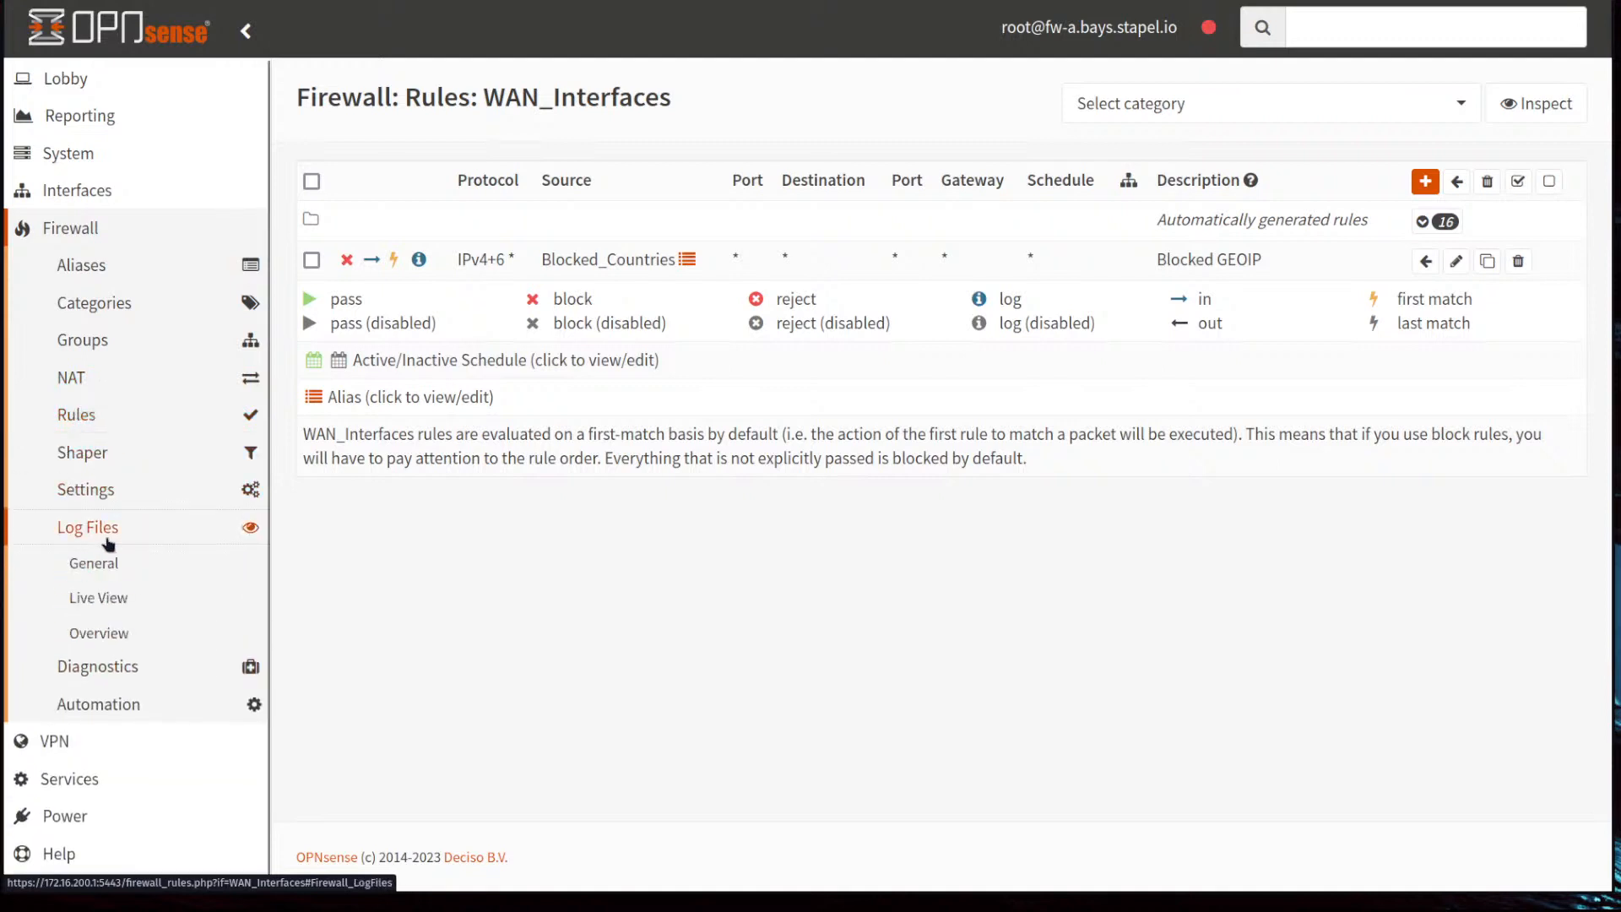
left_click(99, 600)
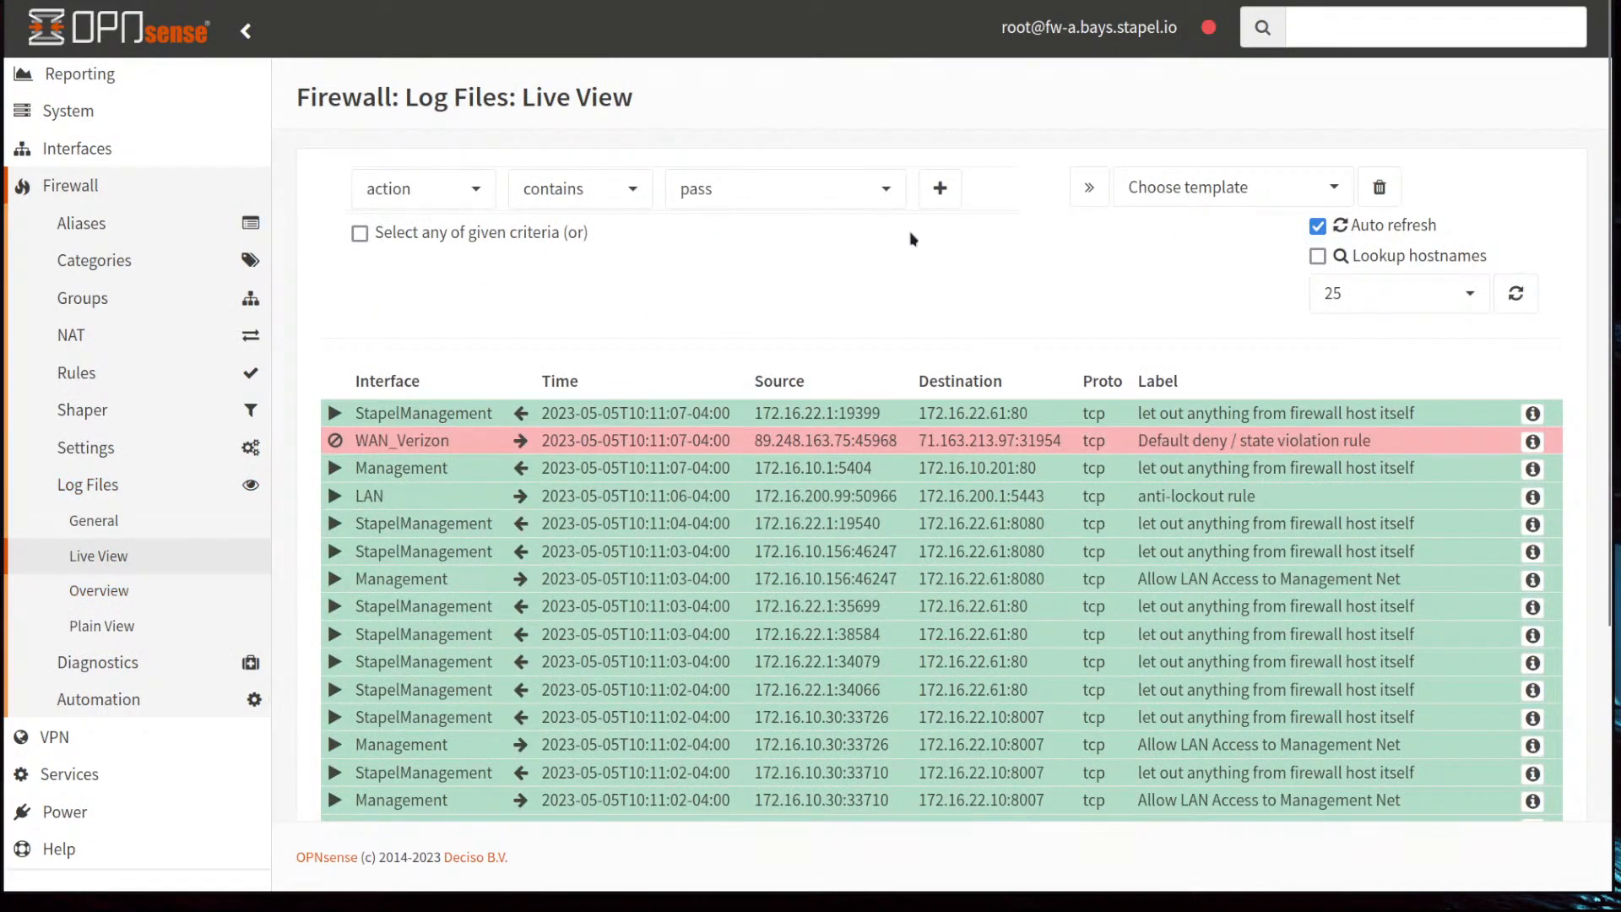
Step: Look through the saved filter templates and the filter fields available for the live log
left_click(1197, 195)
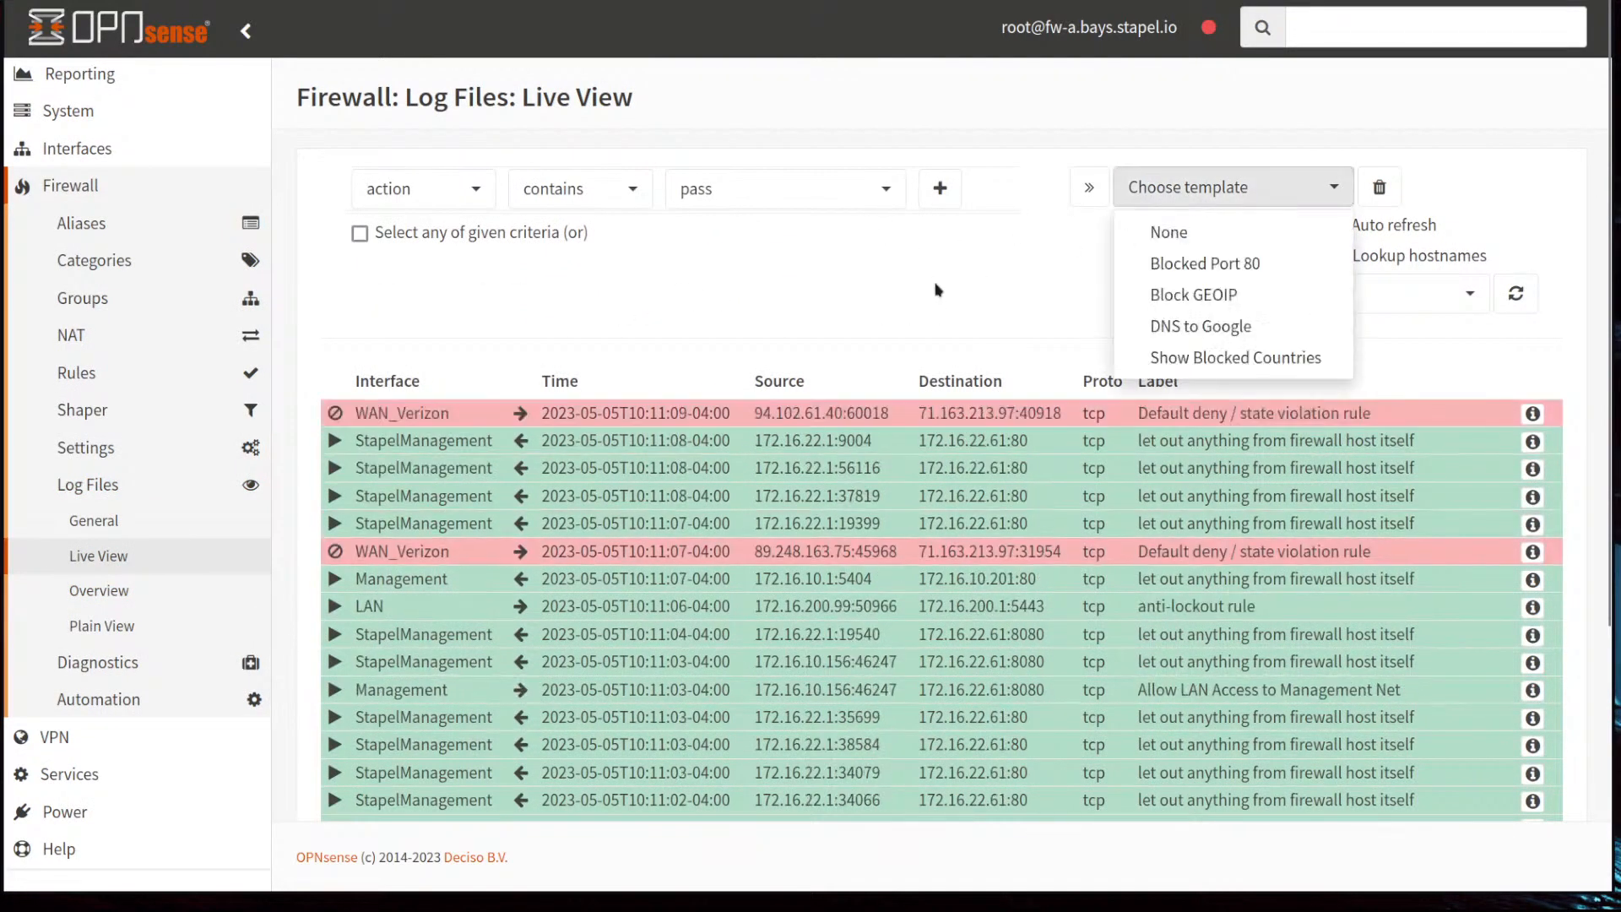
left_click(922, 275)
left_click(462, 201)
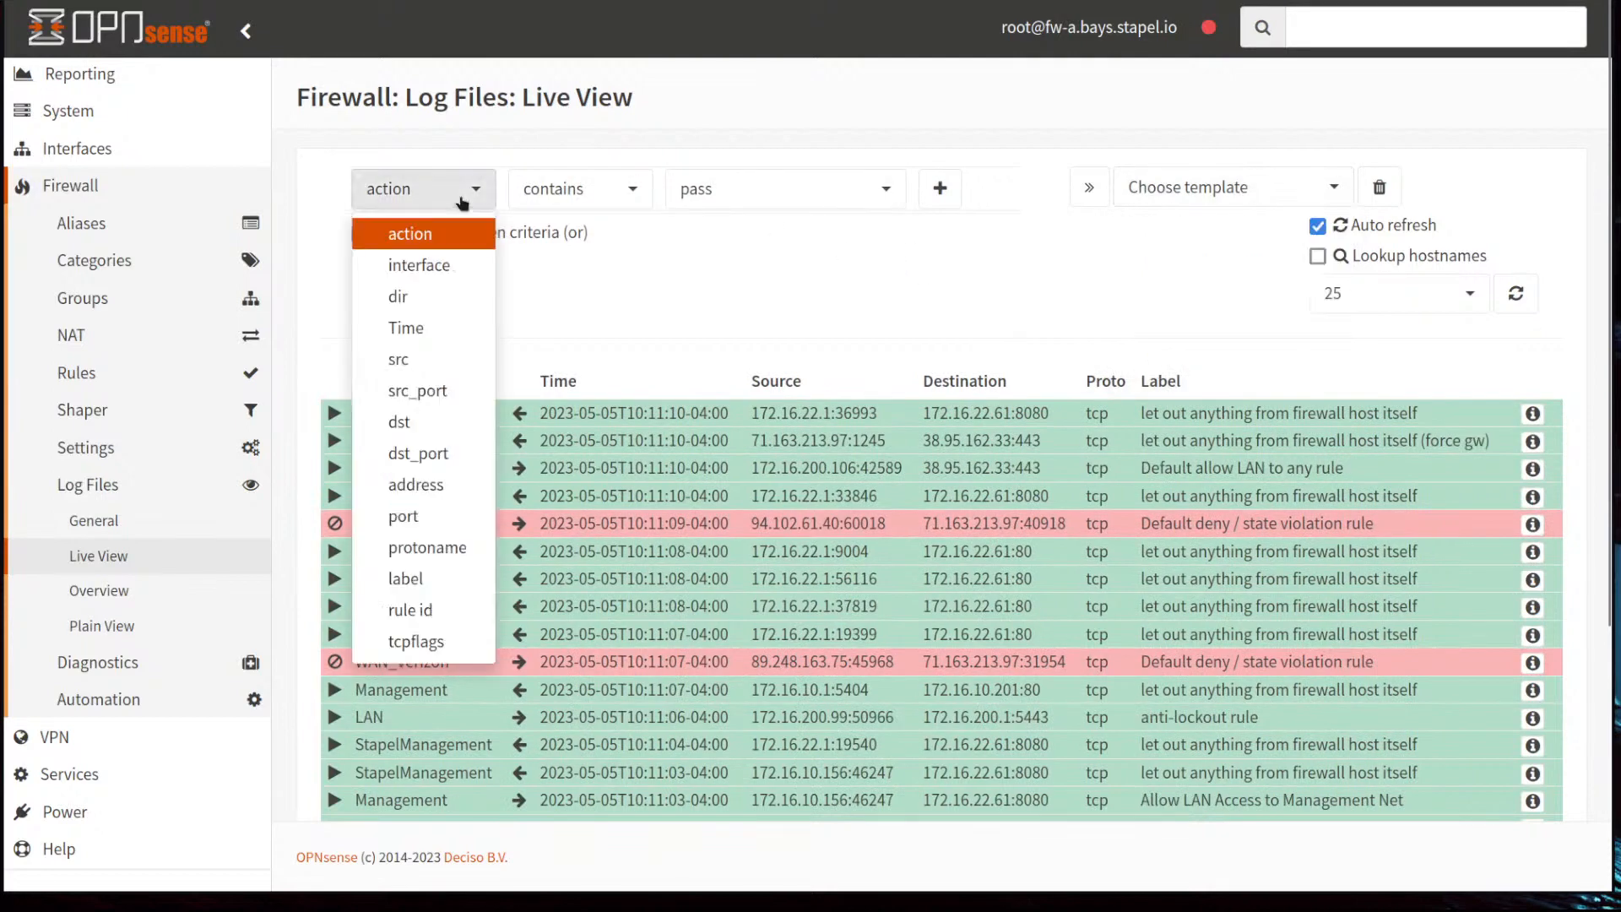
left_click(702, 286)
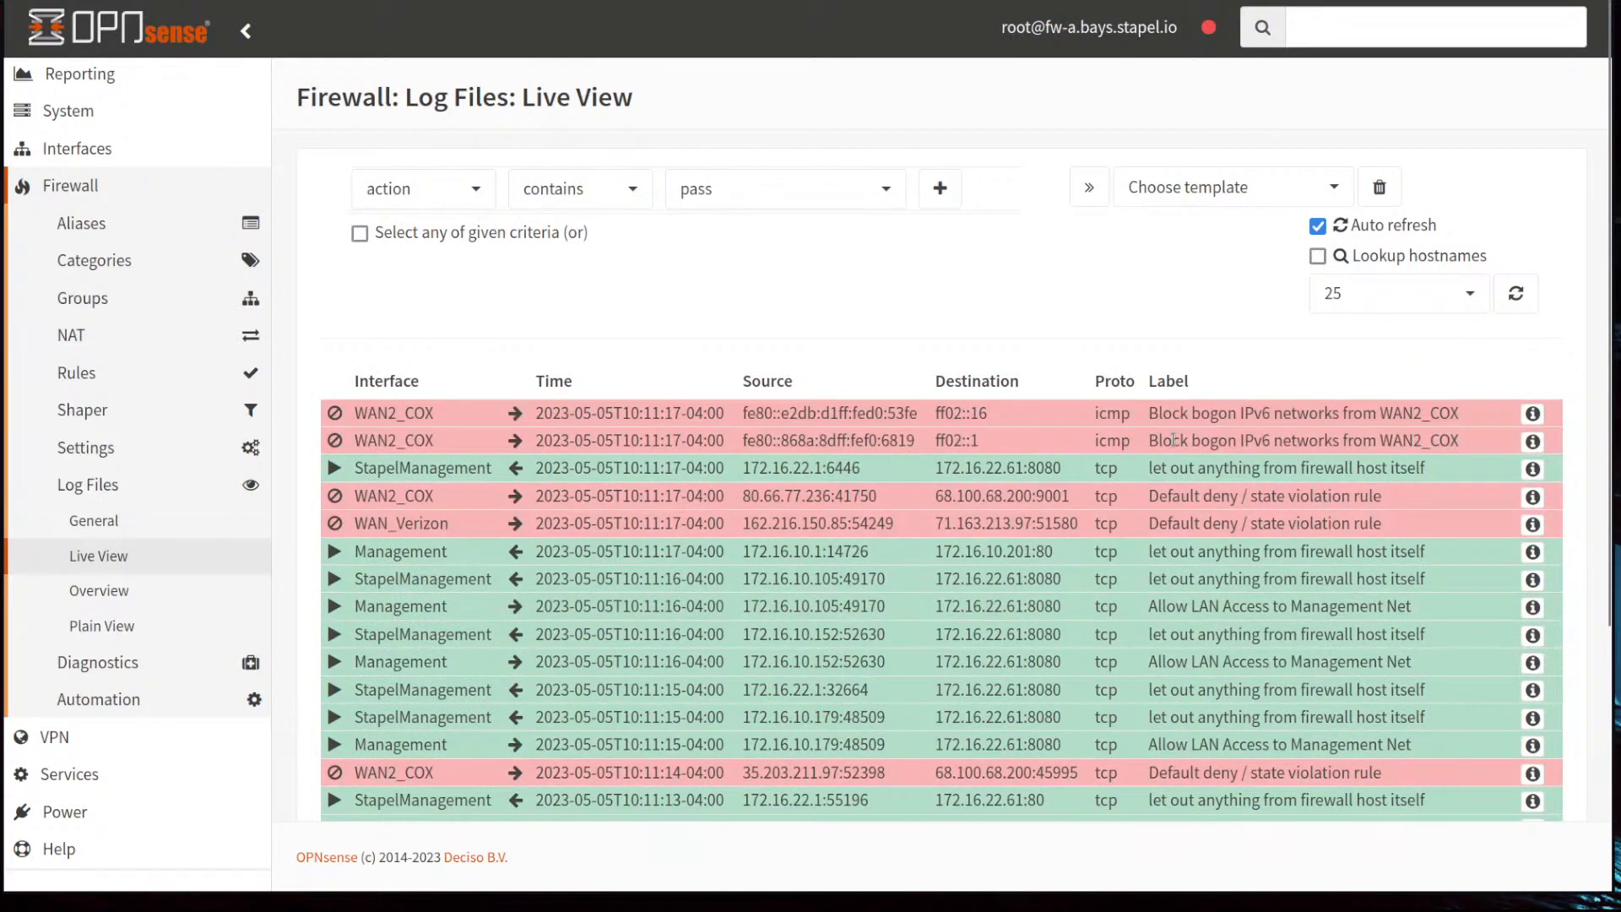
left_click(465, 196)
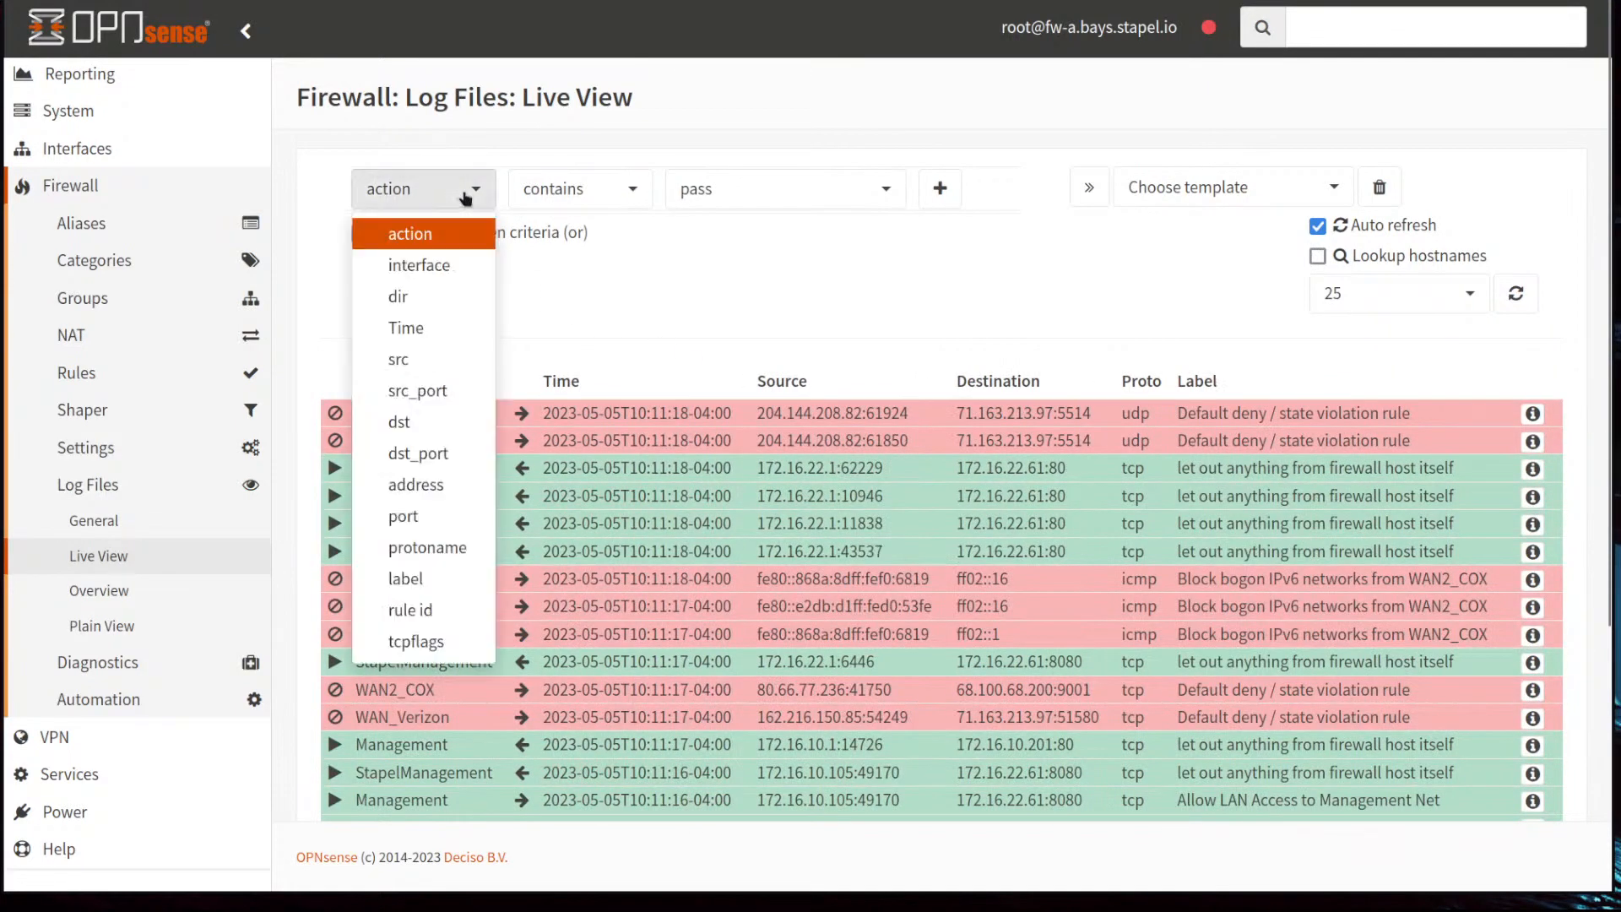
left_click(419, 577)
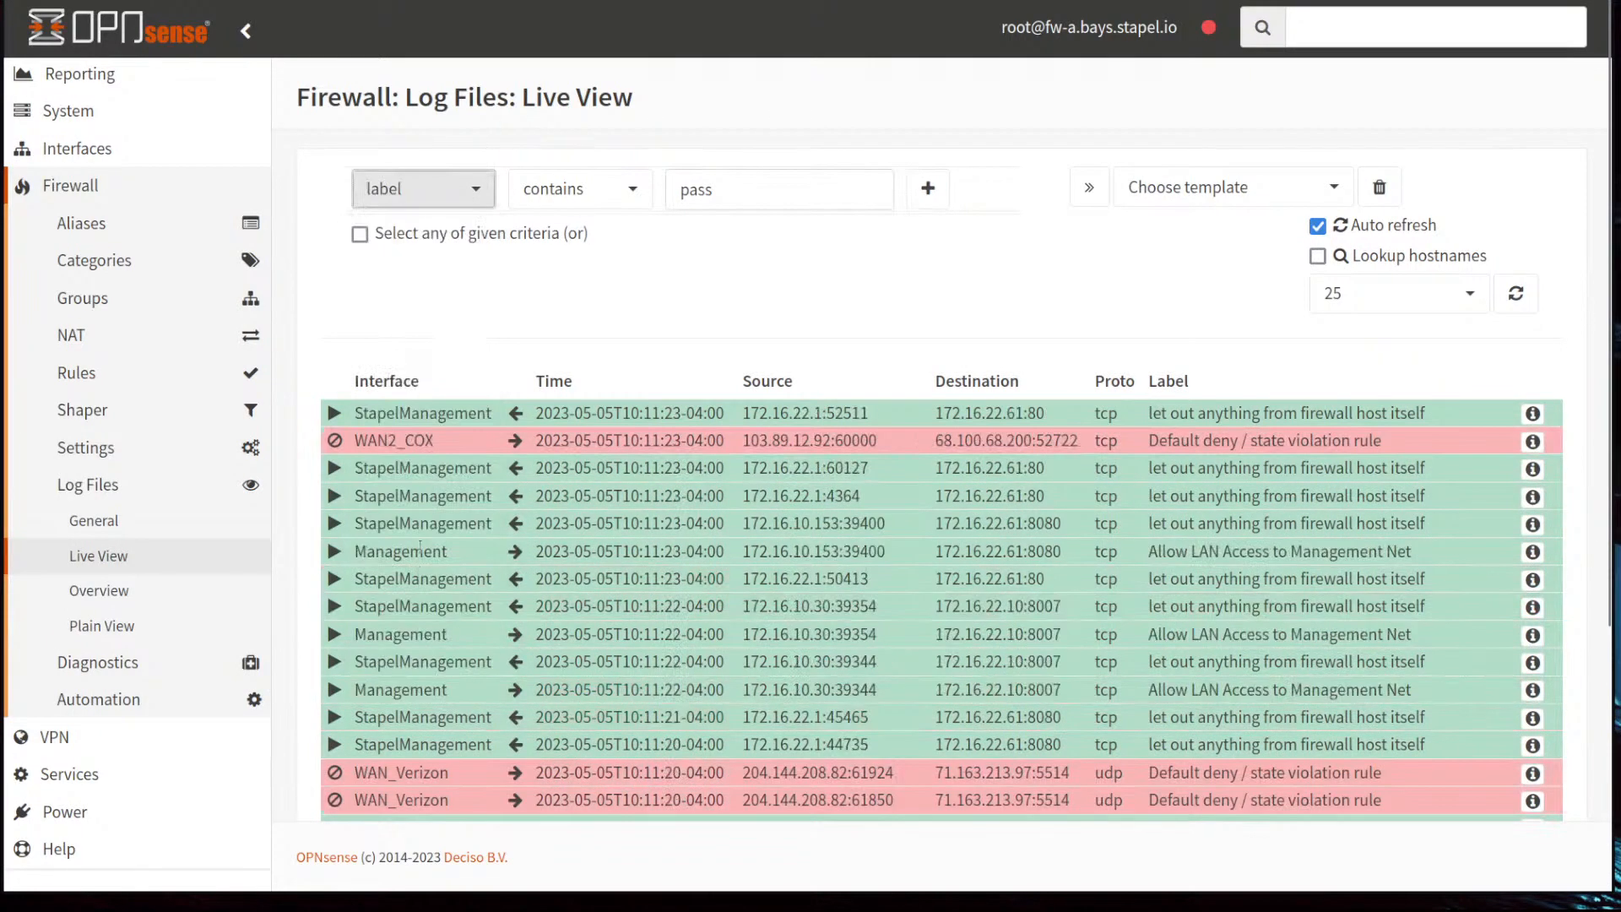
left_click_drag(714, 190, 685, 190)
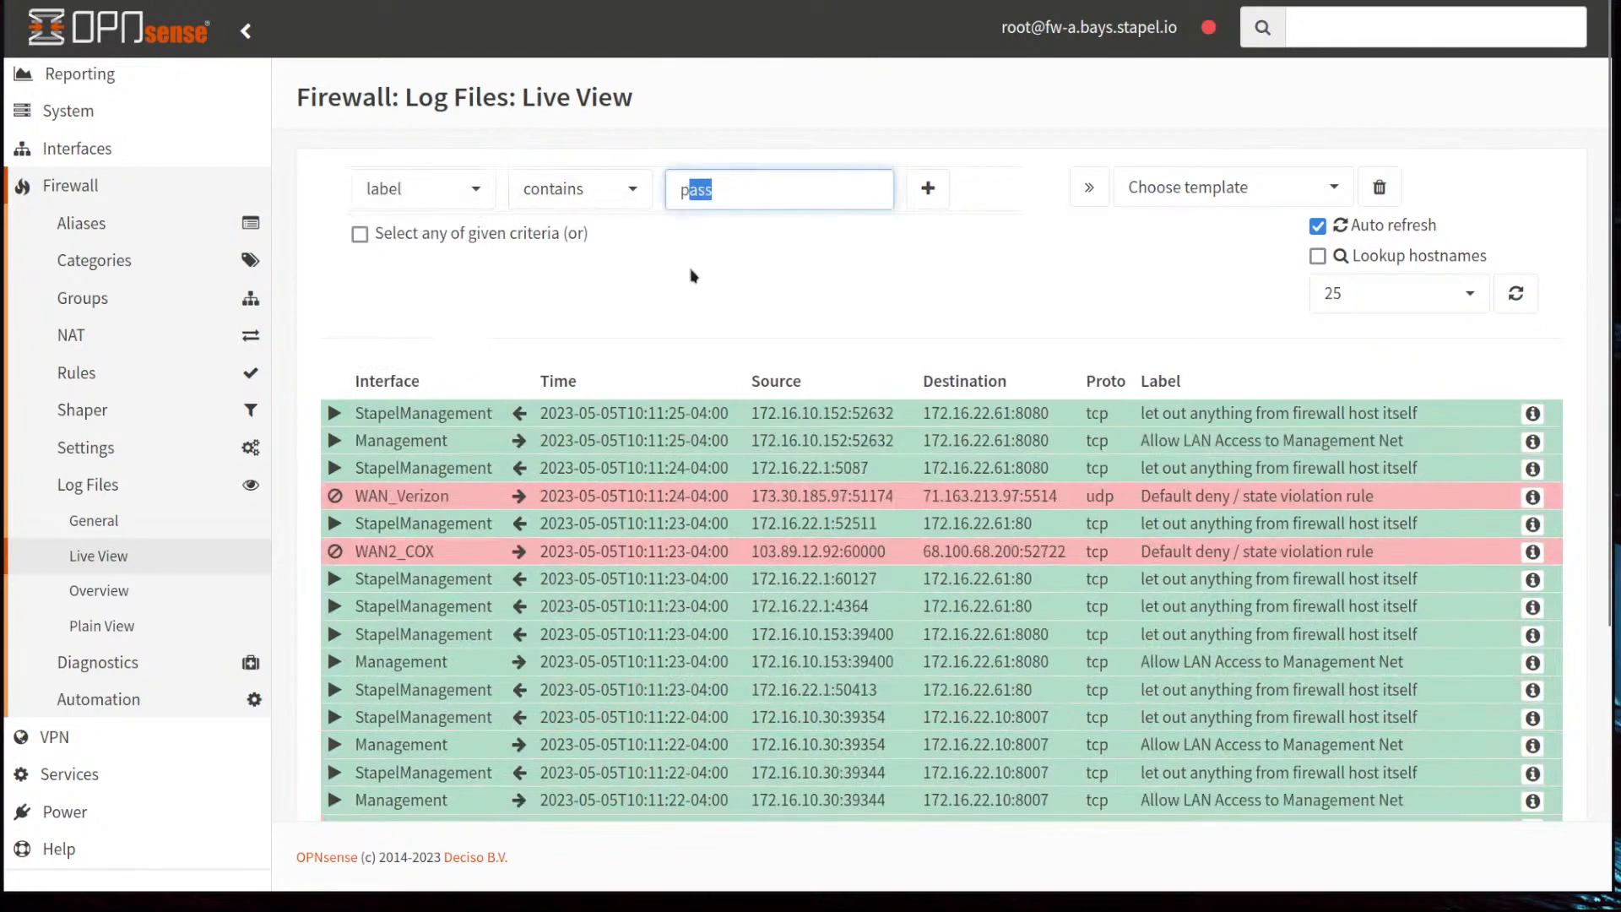
left_click(690, 276)
Step: Open the Blocked GEOIP rule of the WAN_Interfaces group for editing and select its whole description text
left_click(116, 374)
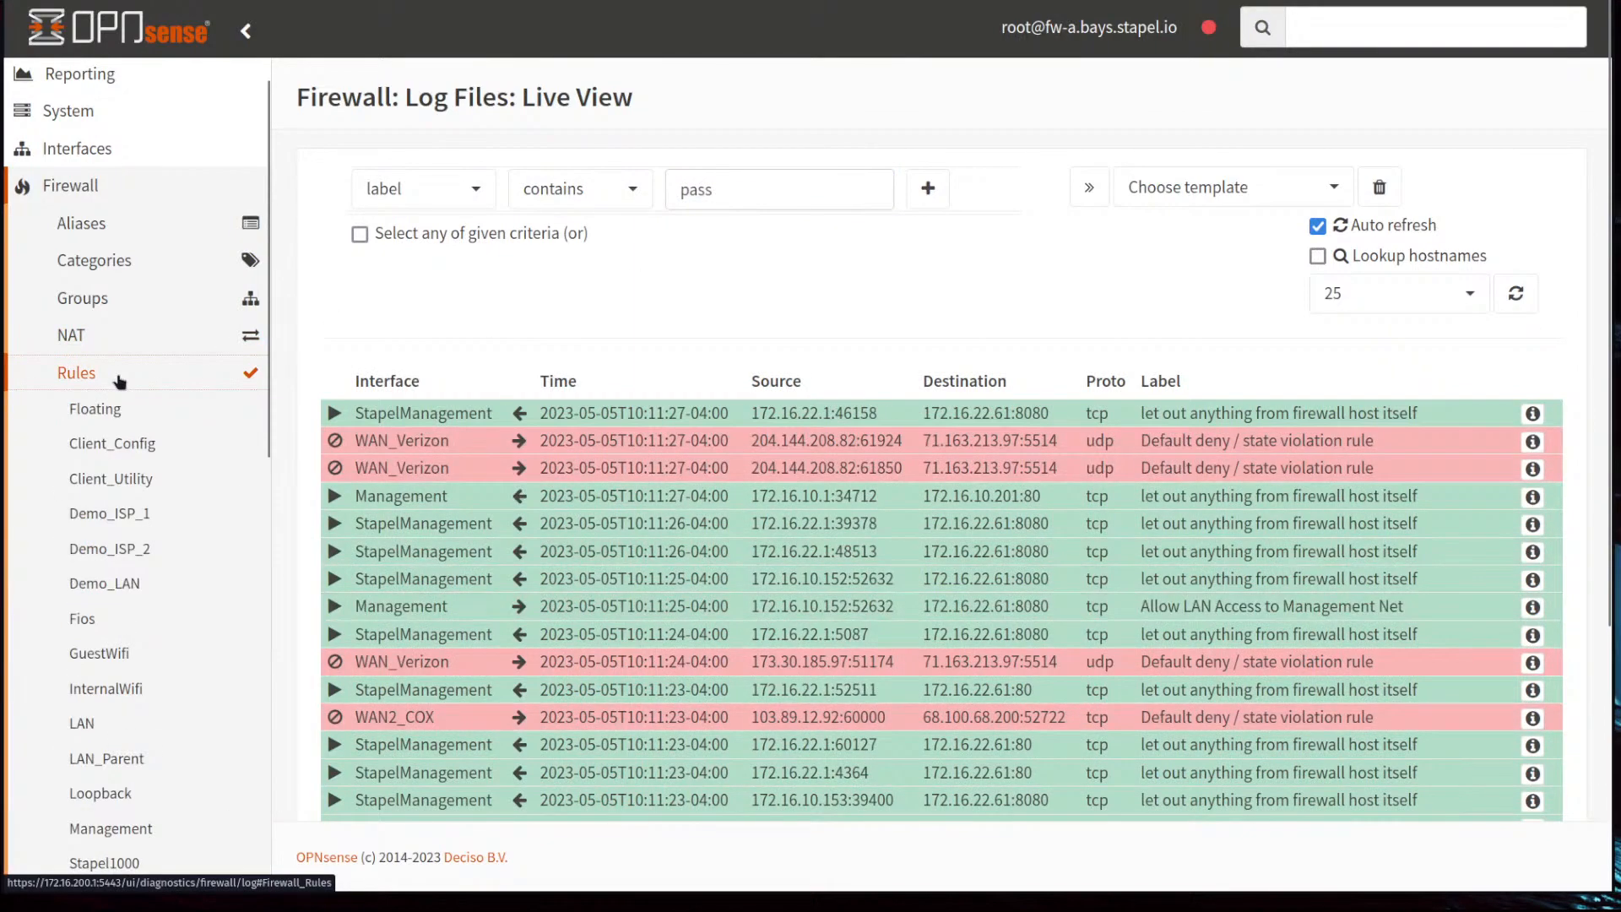
scroll(123, 610, "down", 5)
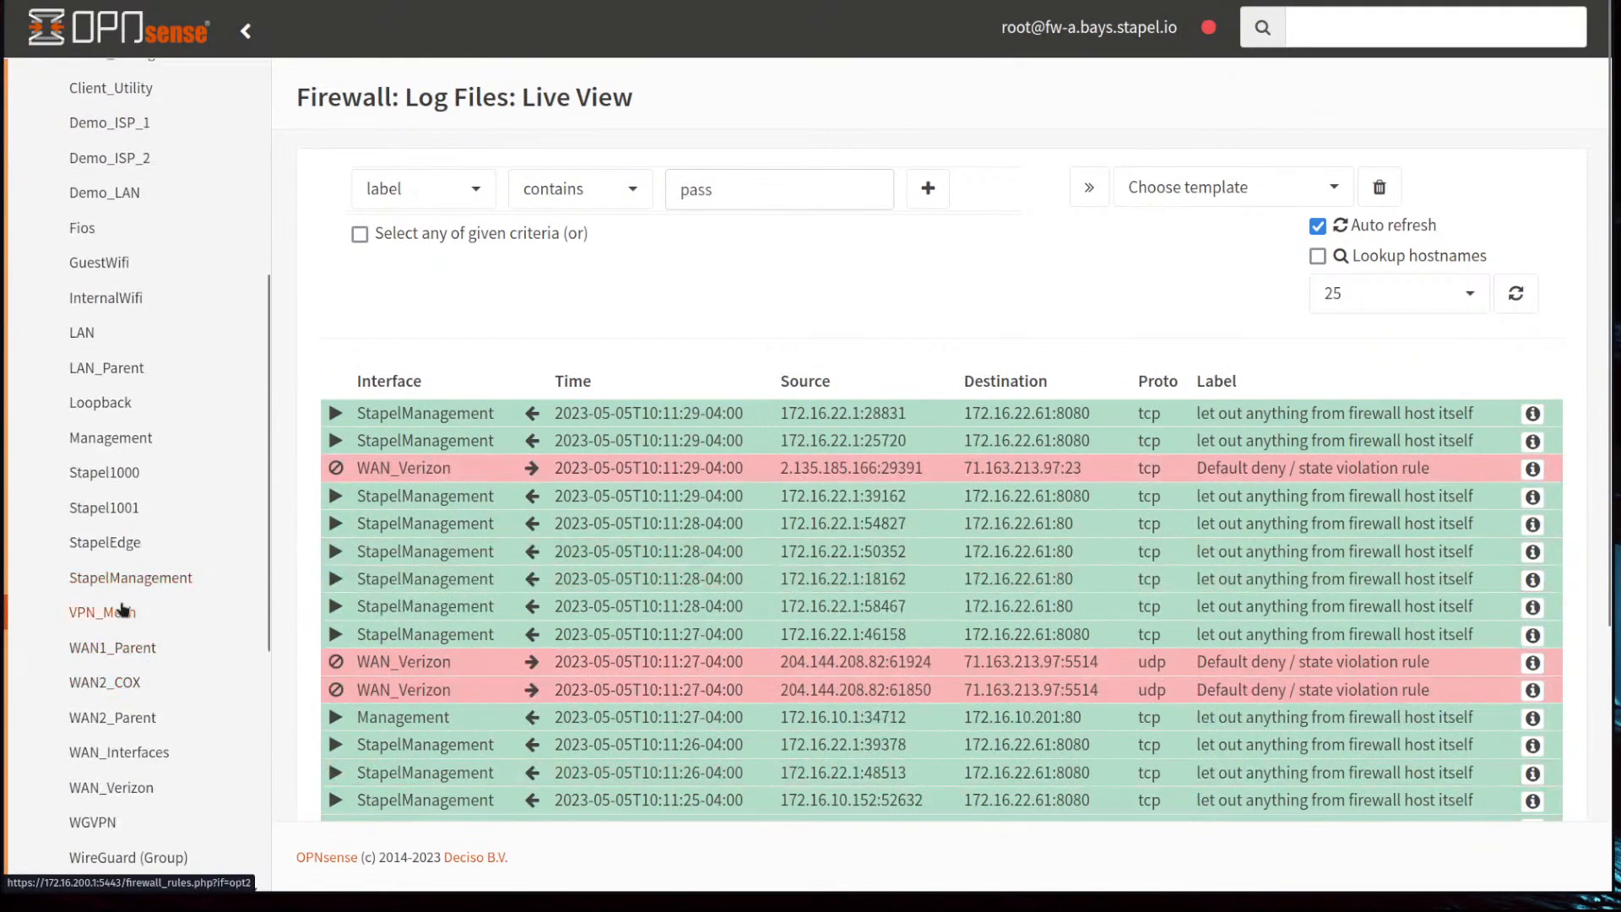
left_click(140, 751)
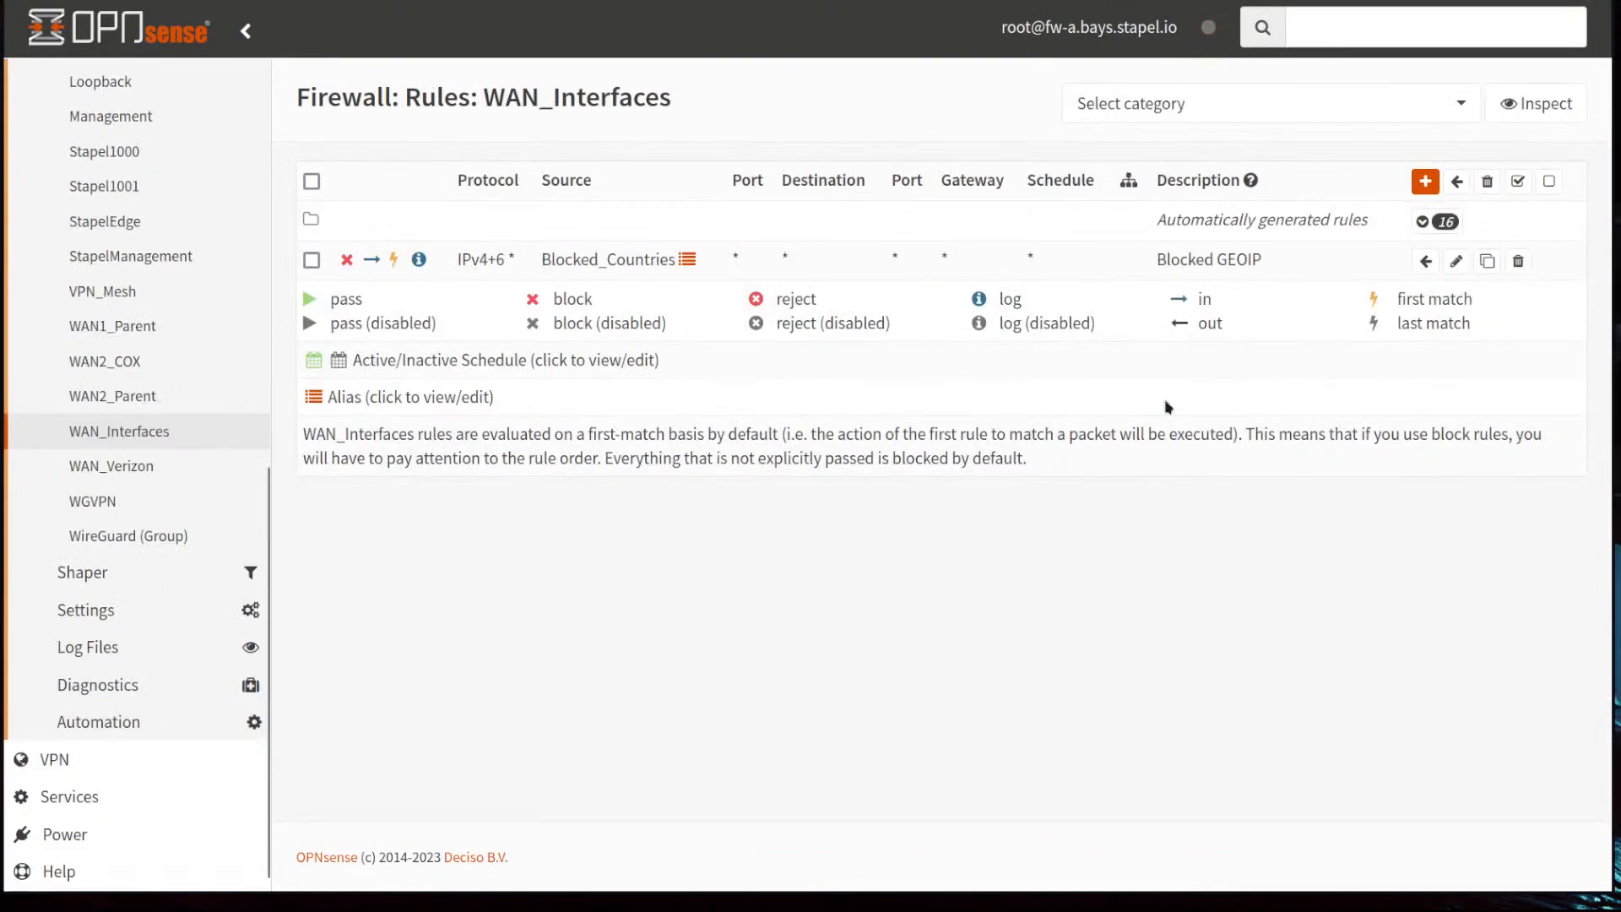
left_click(1457, 265)
scroll(1067, 484, "down", 8)
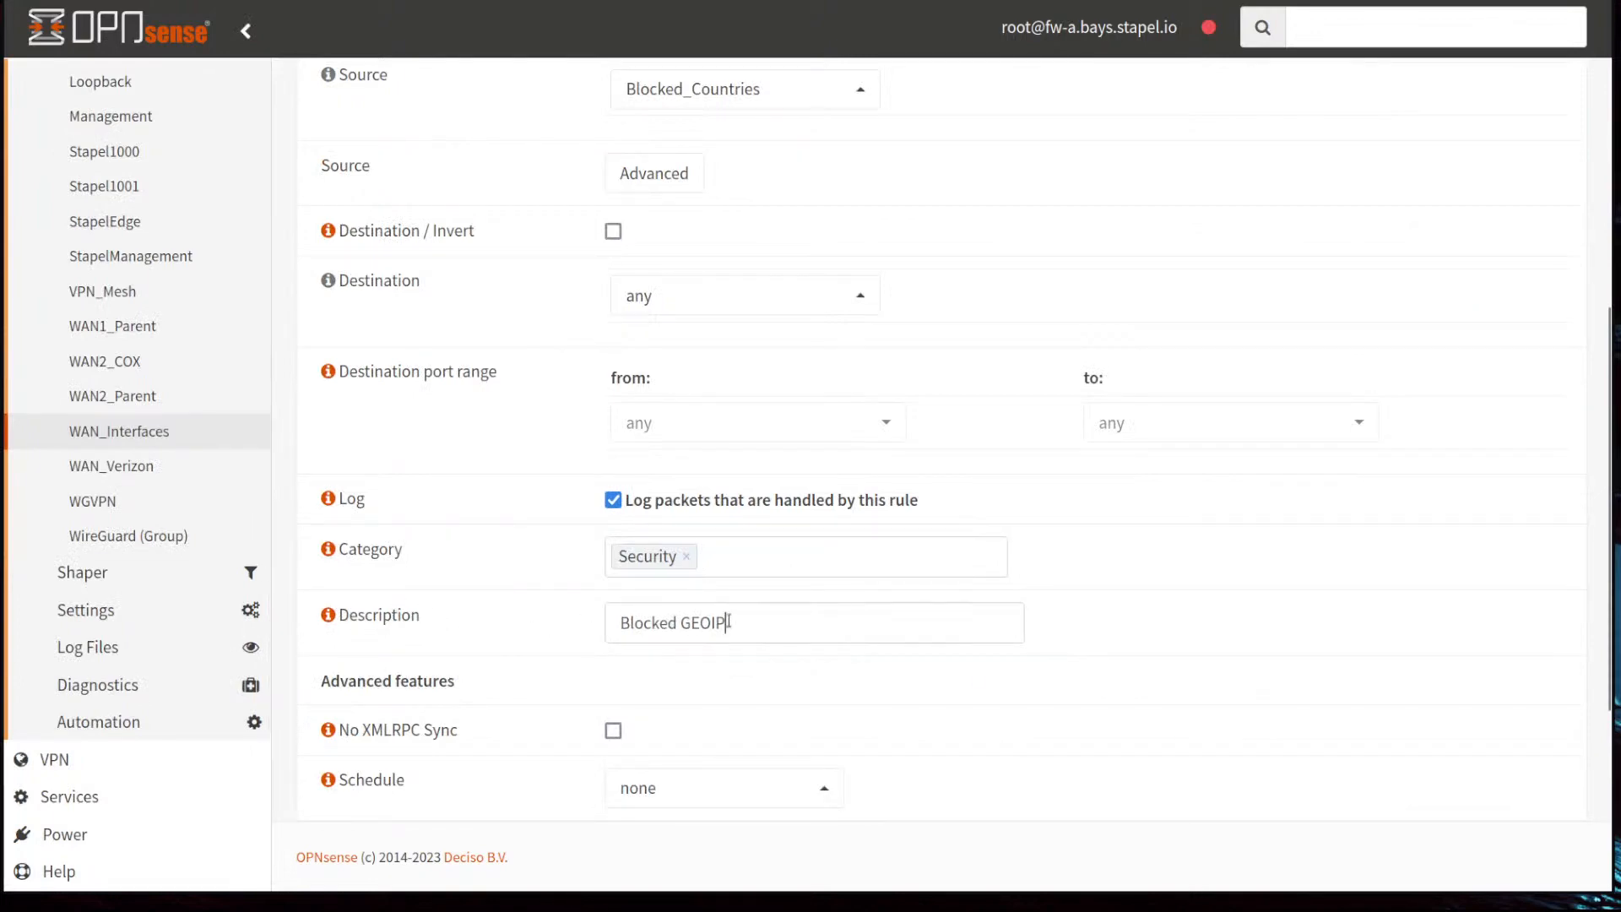
left_click_drag(728, 622, 612, 622)
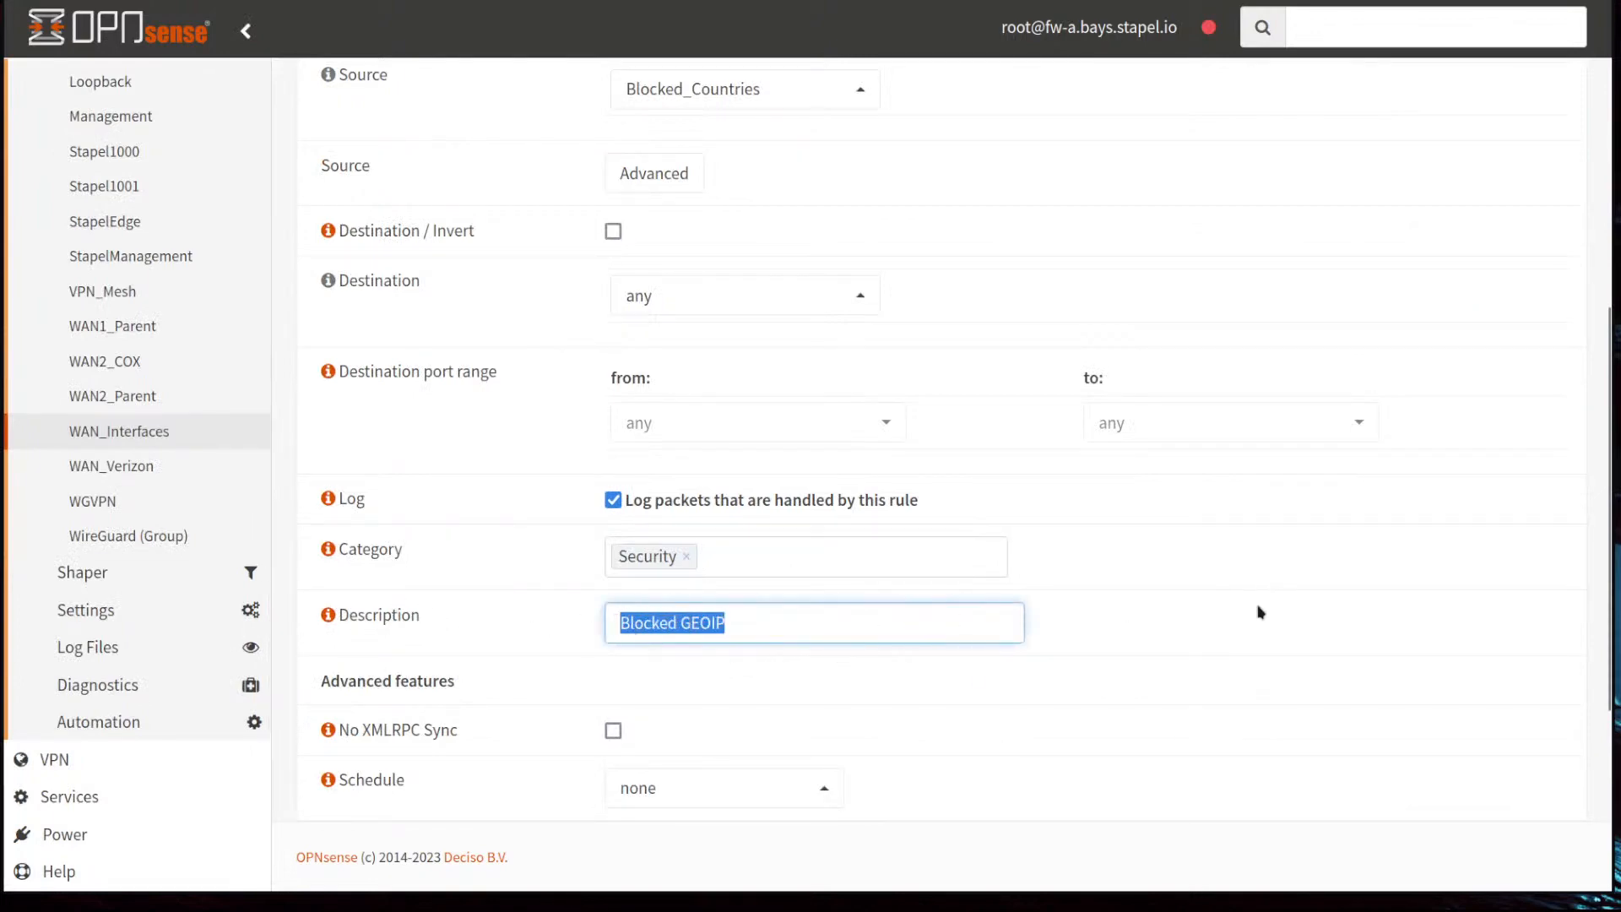
Step: Review the rule's action, interface, direction, IP version, source, logging and description settings
scroll(1261, 720, "up", 4)
scroll(1260, 716, "up", 3)
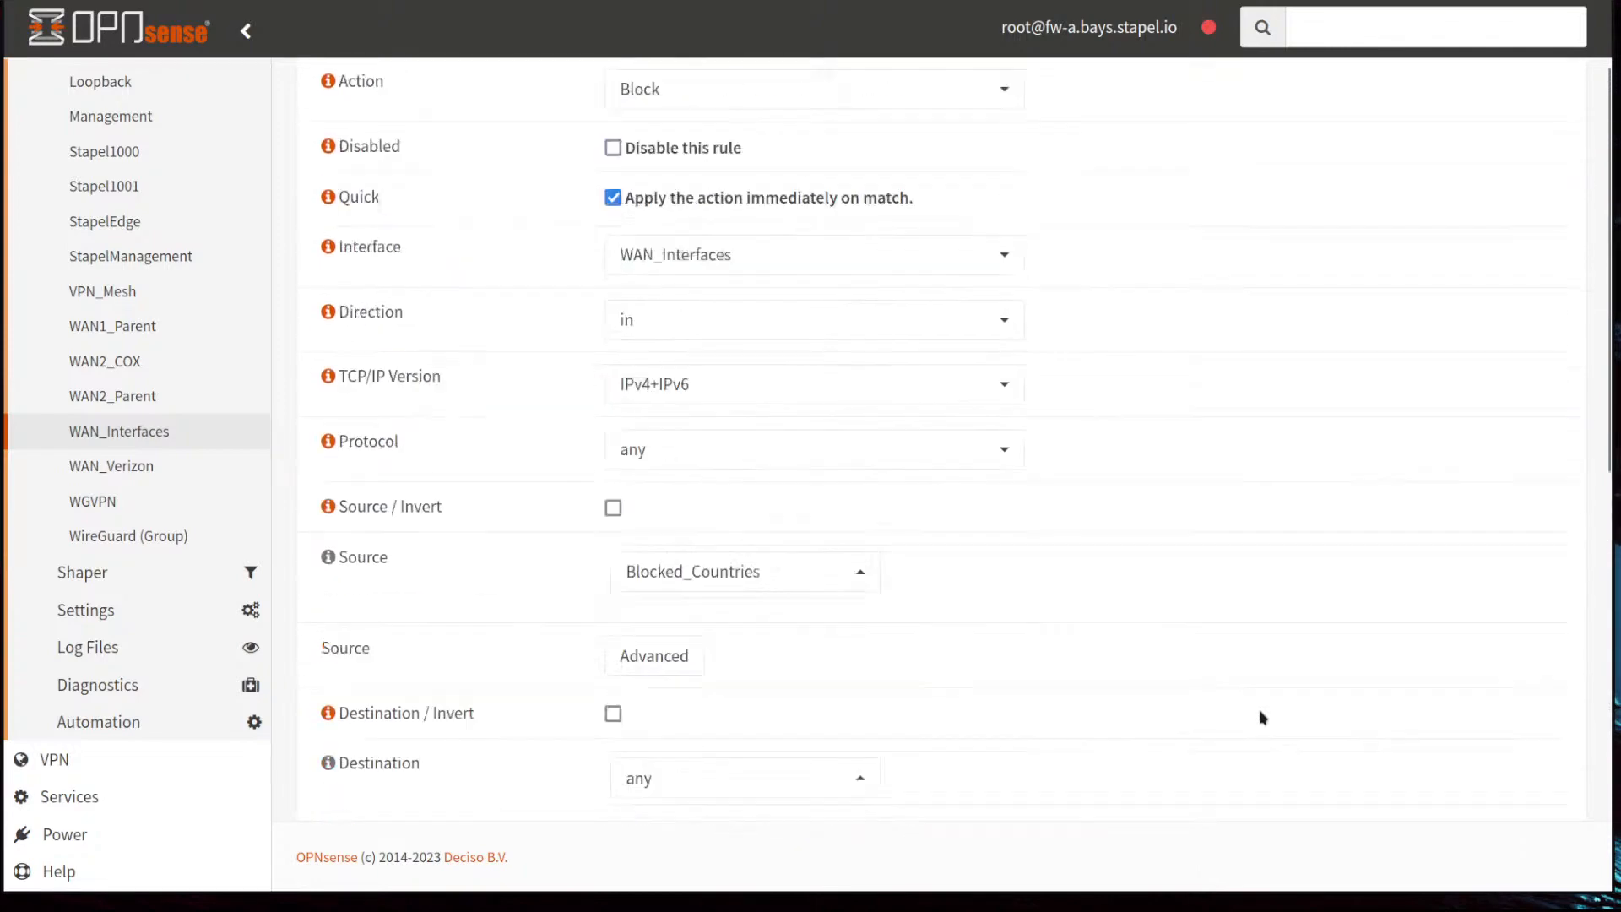
scroll(1258, 712, "down", 3)
scroll(1255, 705, "down", 8)
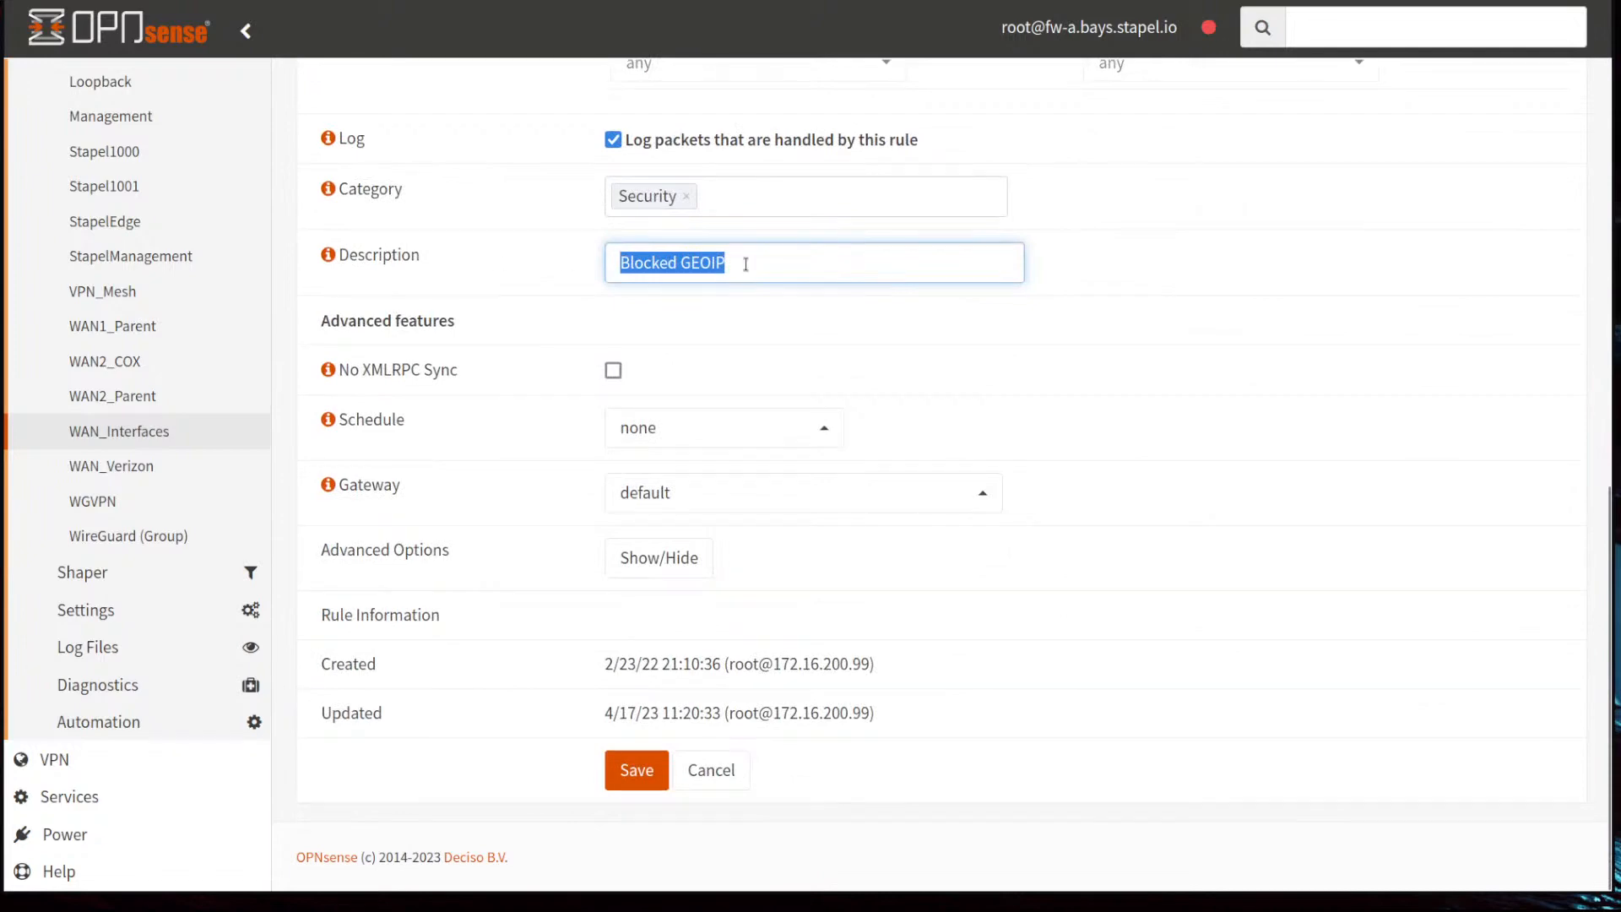
Step: Leave the Blocked GEOIP rule without saving and return to the live view of the firewall log files
left_click(811, 272)
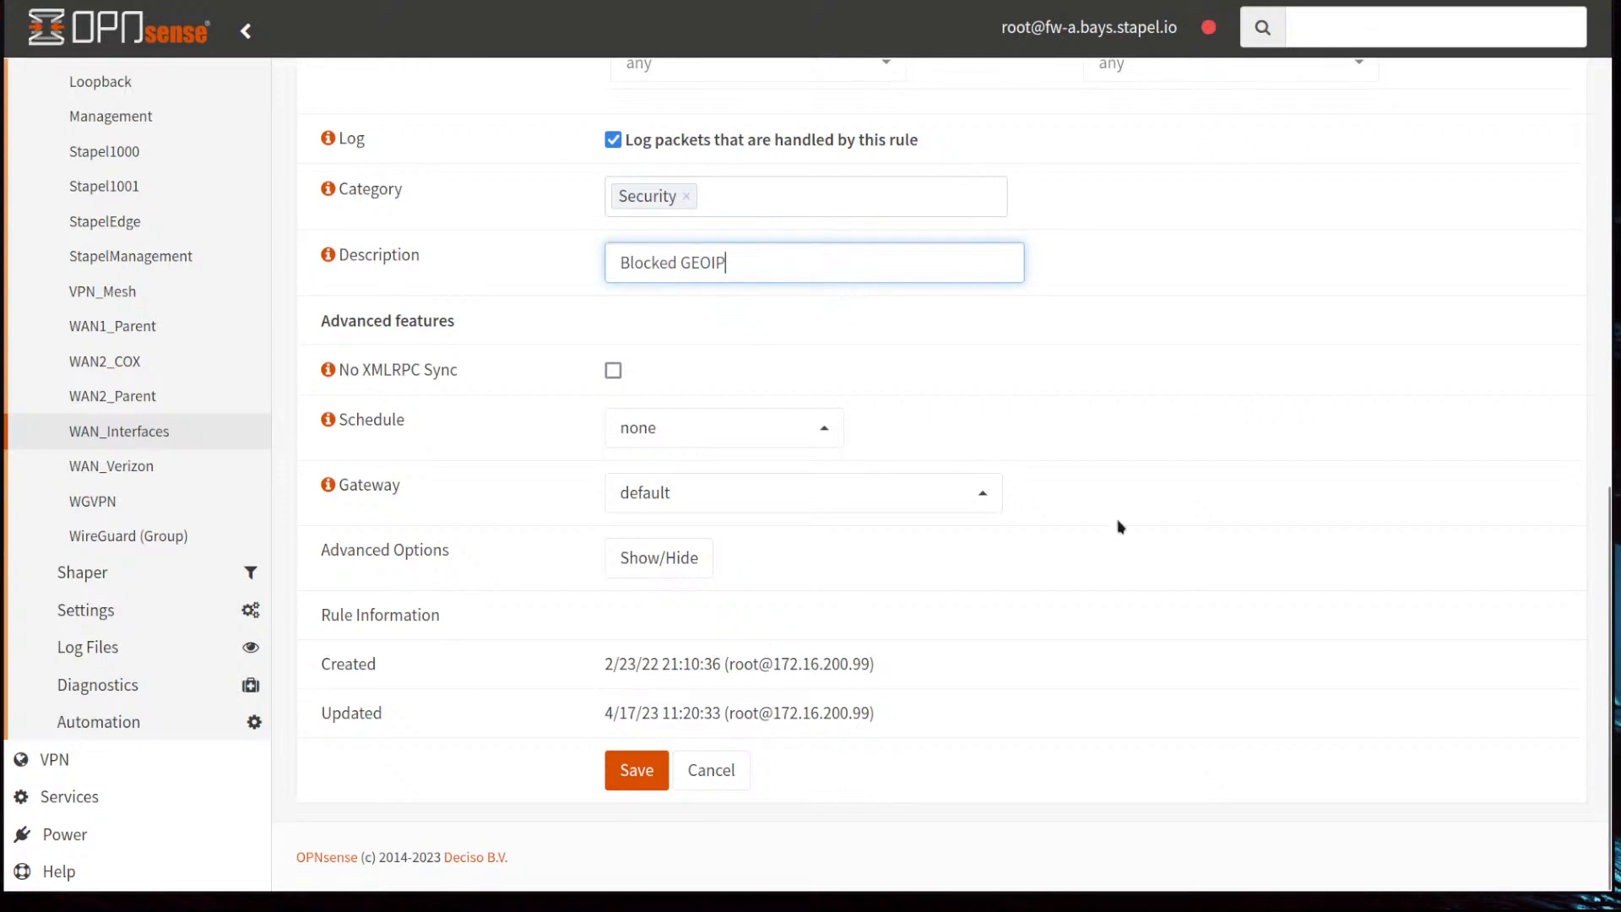
scroll(910, 470, "up", 2)
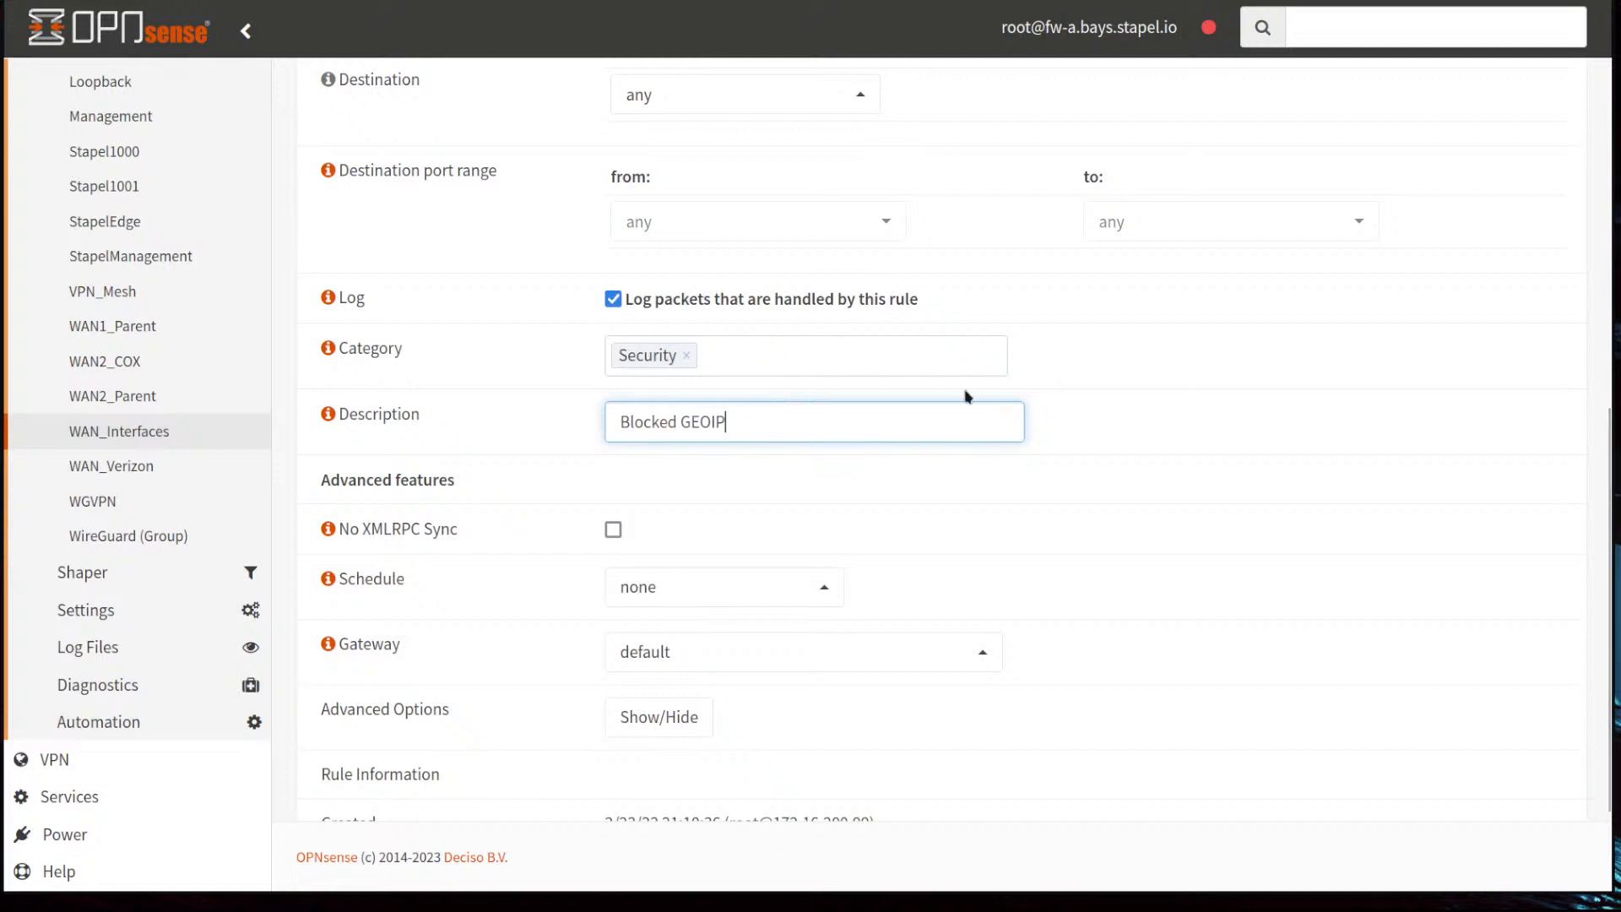
scroll(127, 574, "down", 1)
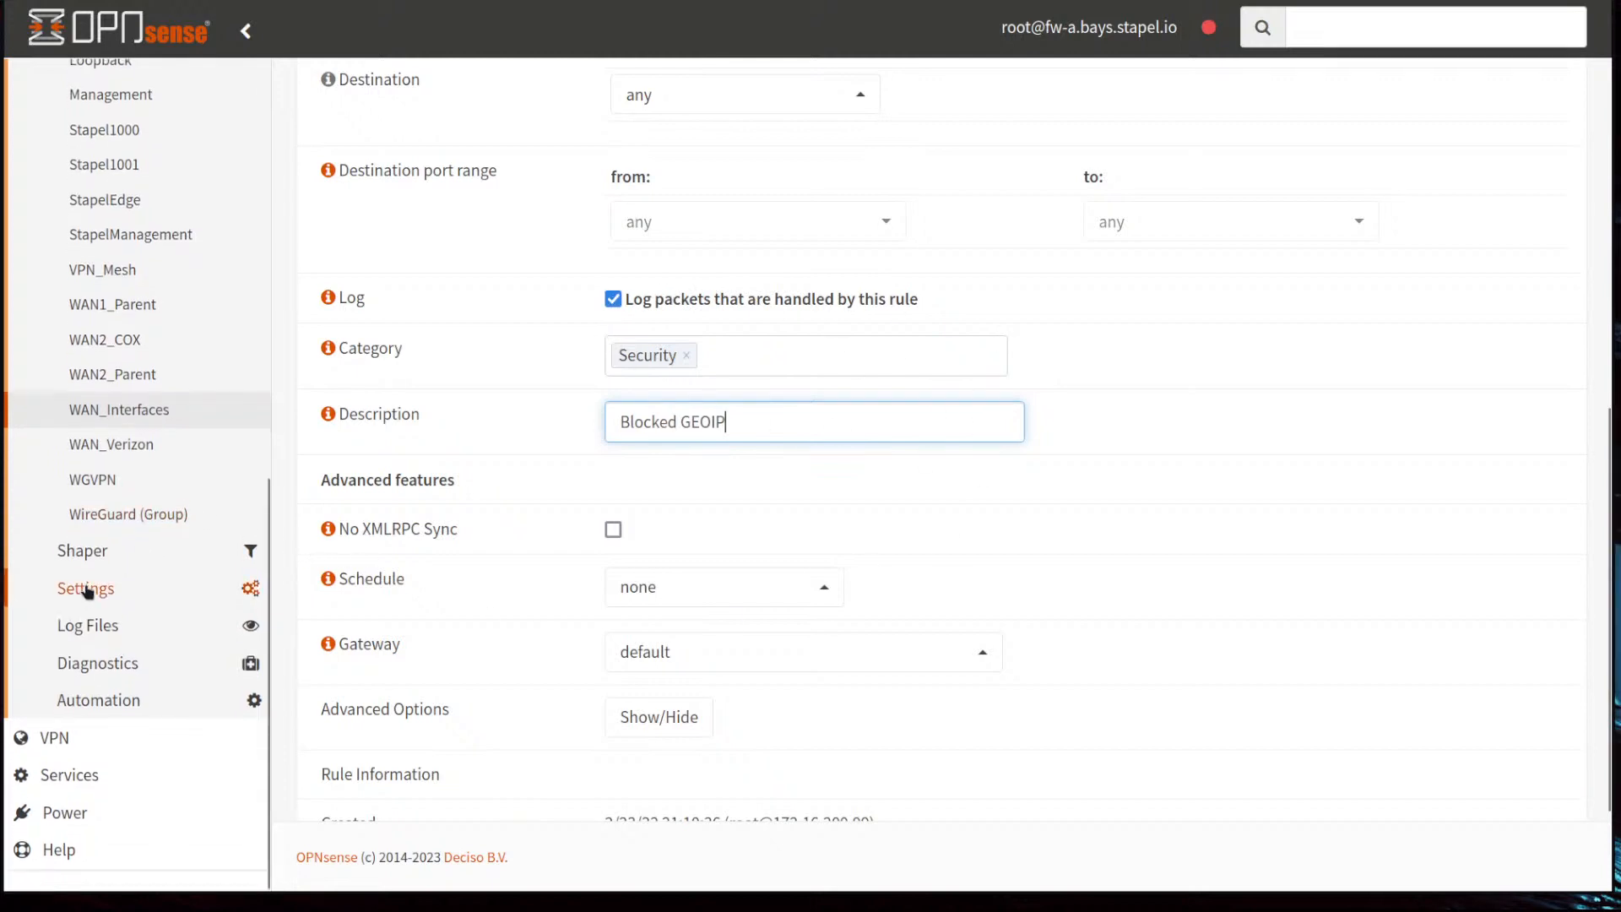
left_click(84, 624)
left_click(98, 556)
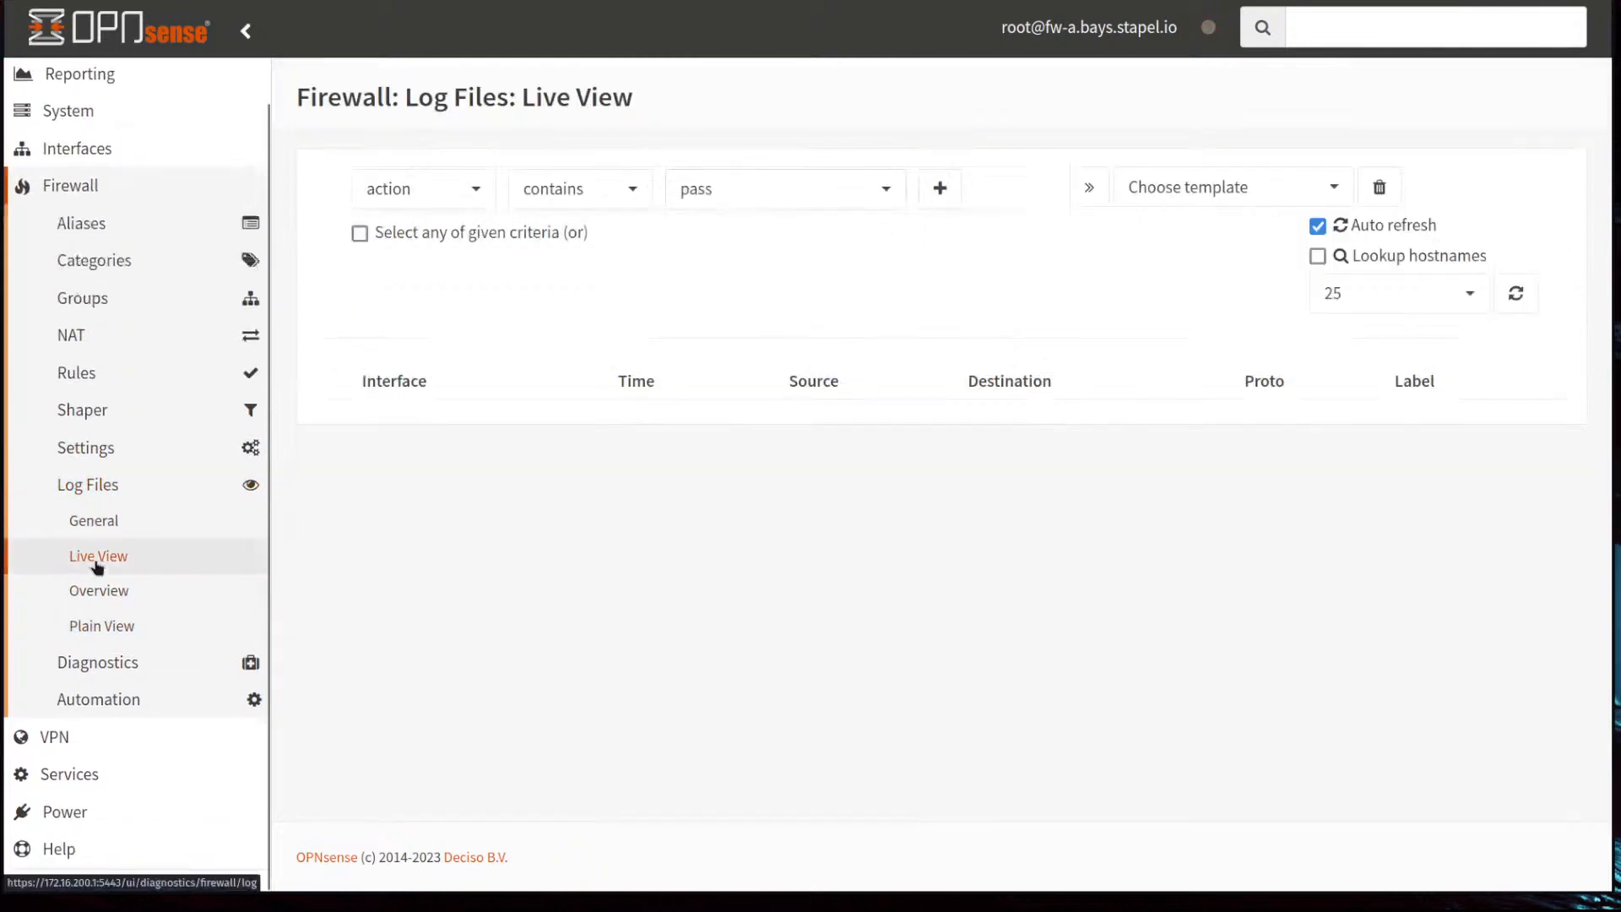
Step: Filter the live log to entries whose label contains "Blocked GEOIP"
left_click(449, 189)
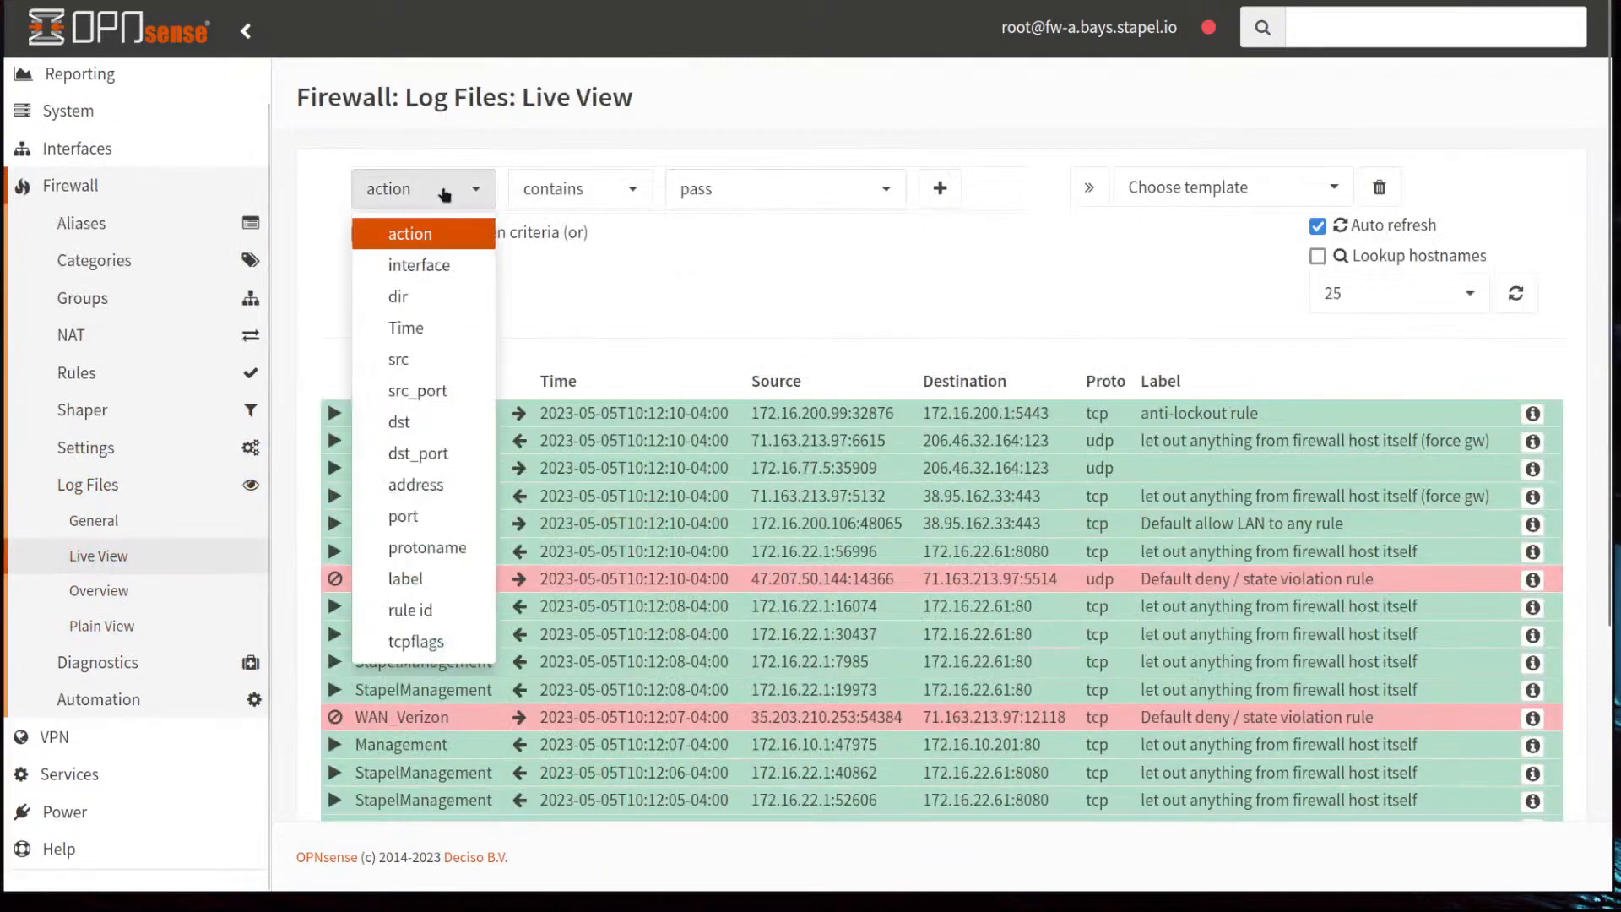
left_click(447, 584)
left_click(734, 184)
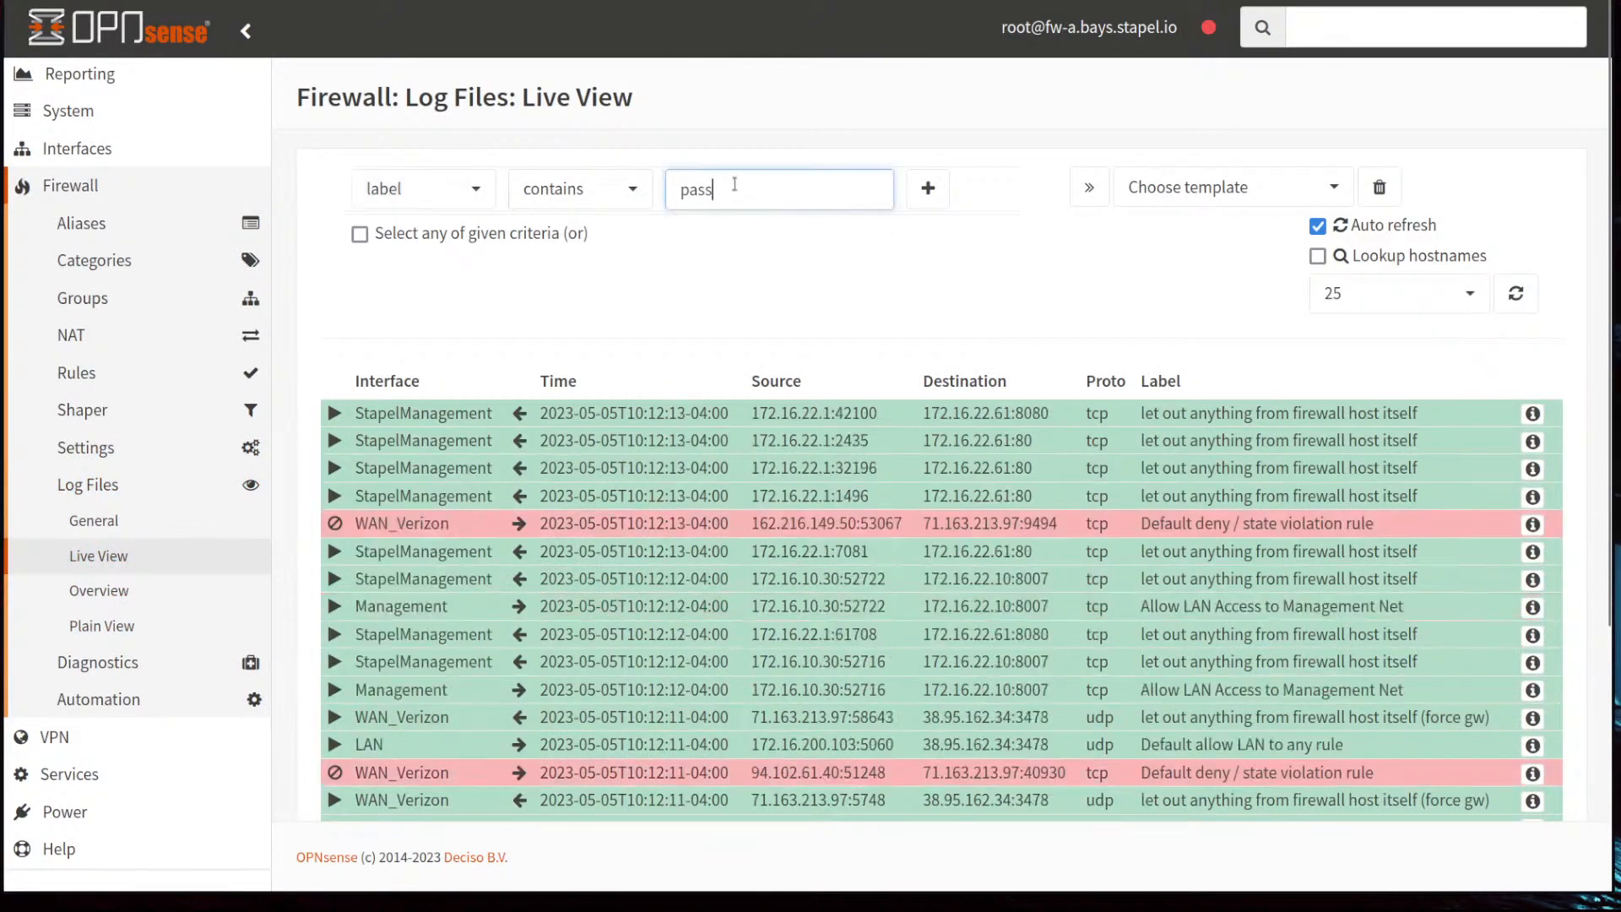
key("BackSpace")
key("BackSpace")
key("BackSpace")
key("BackSpace")
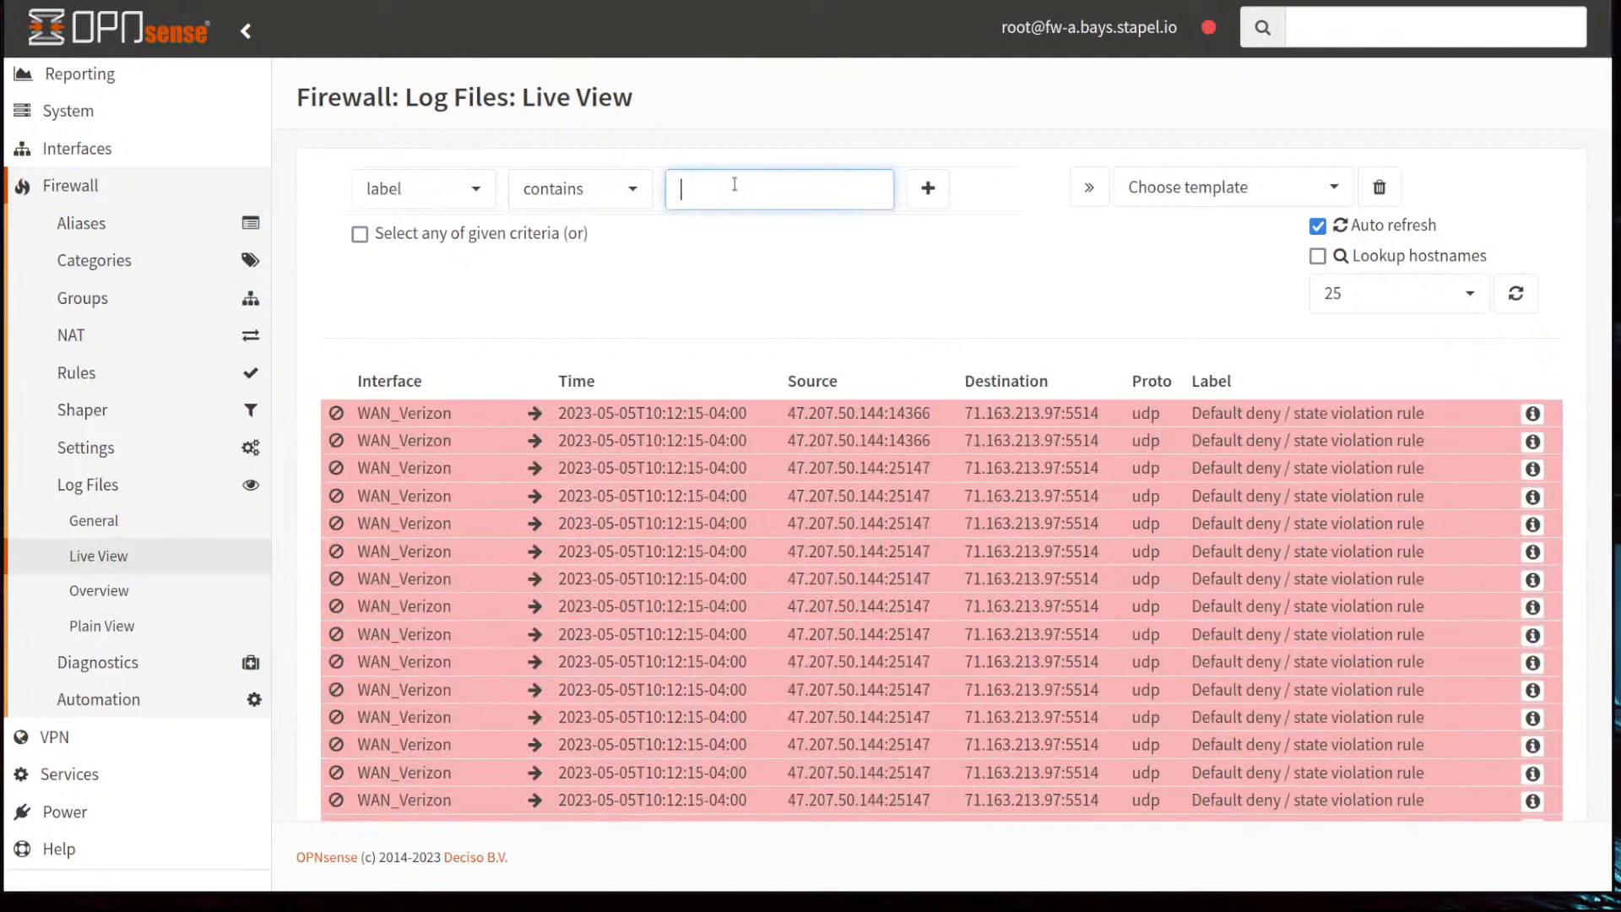
type("B")
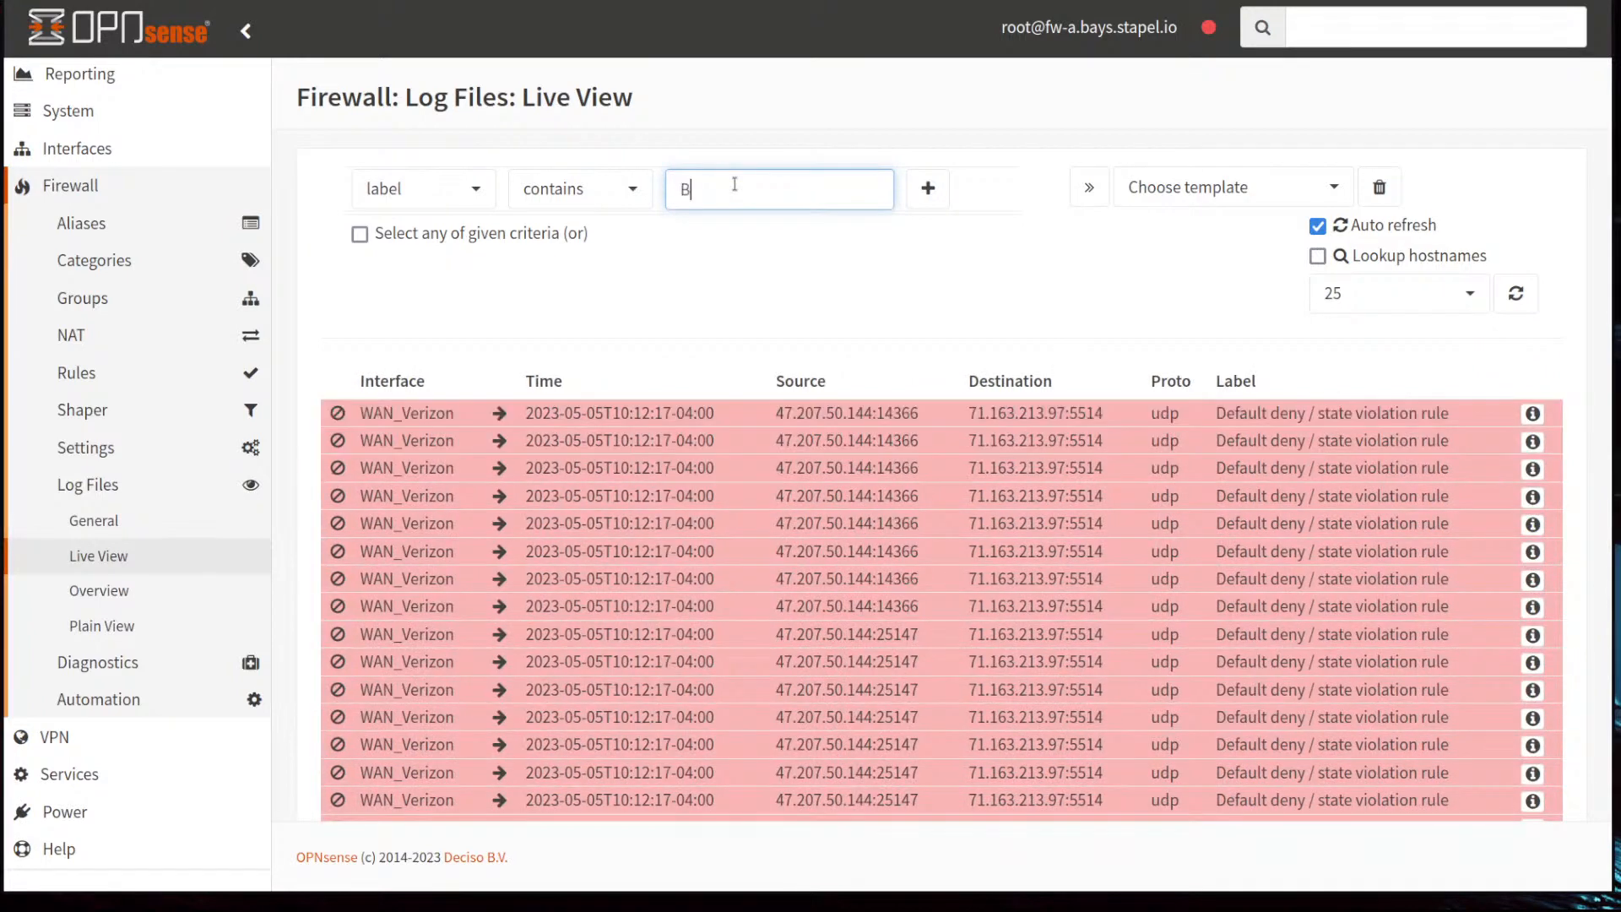
type("locked ")
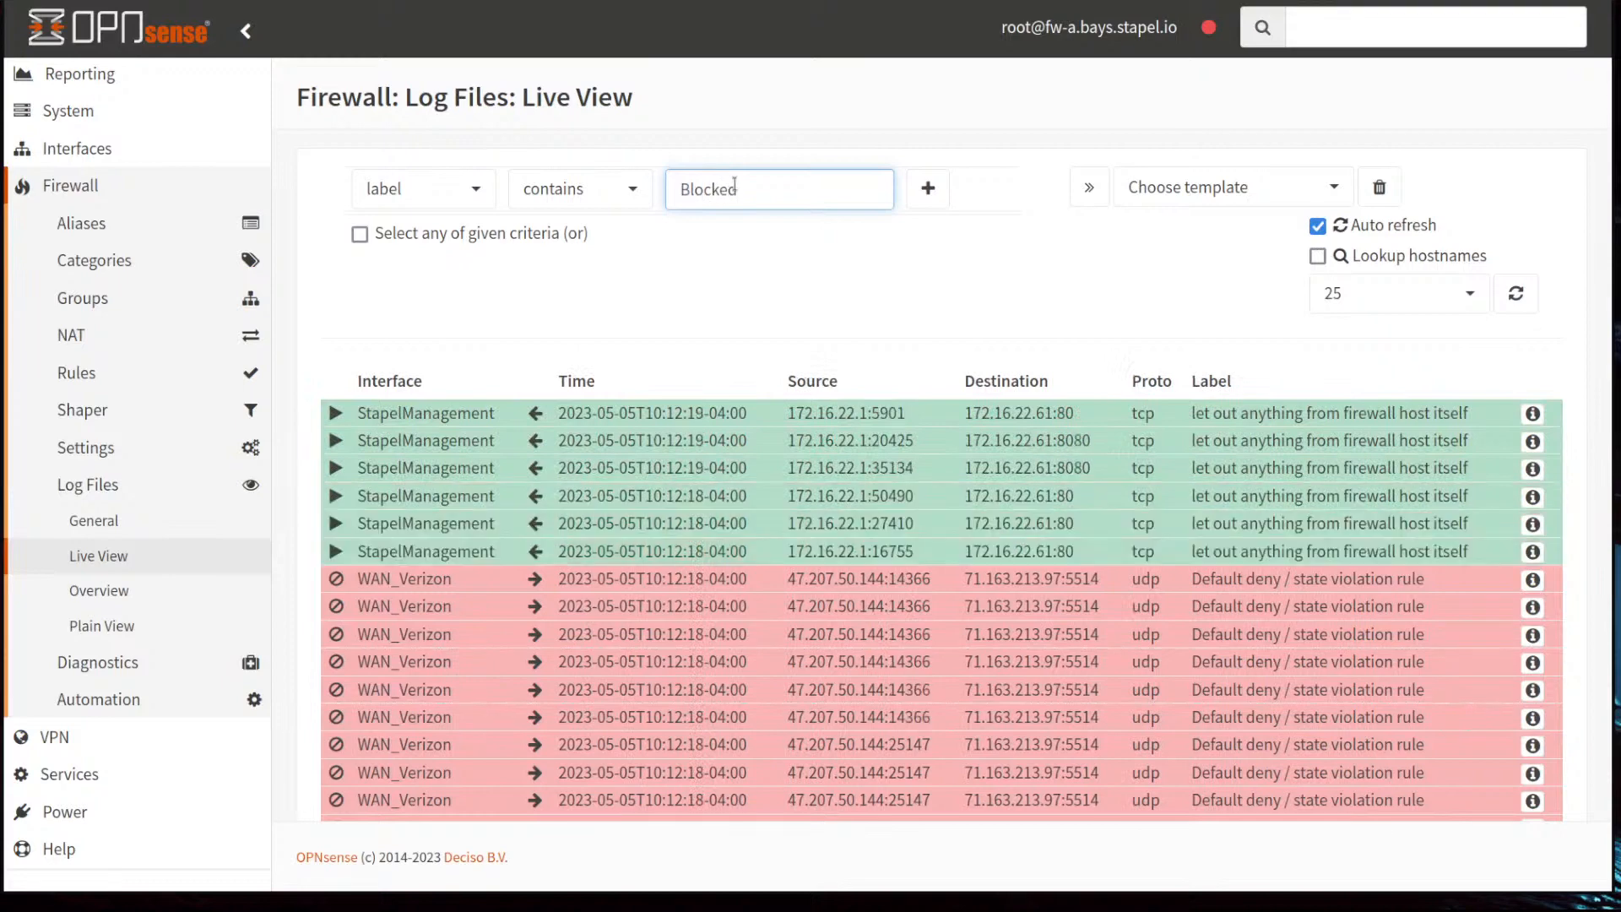
type("GEO")
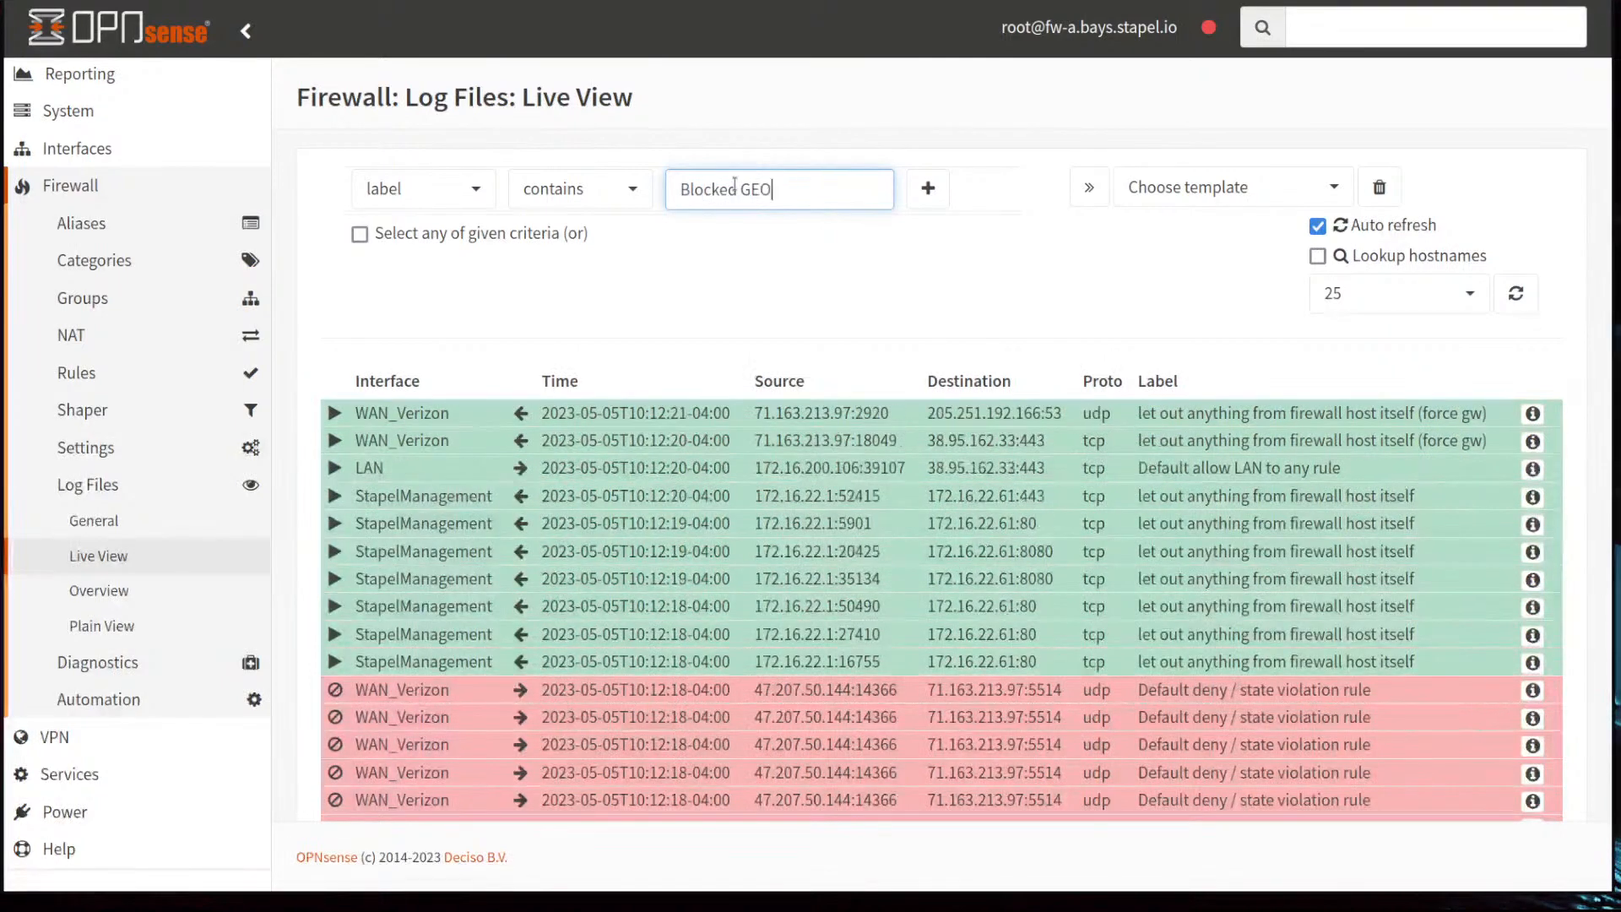
type("IP")
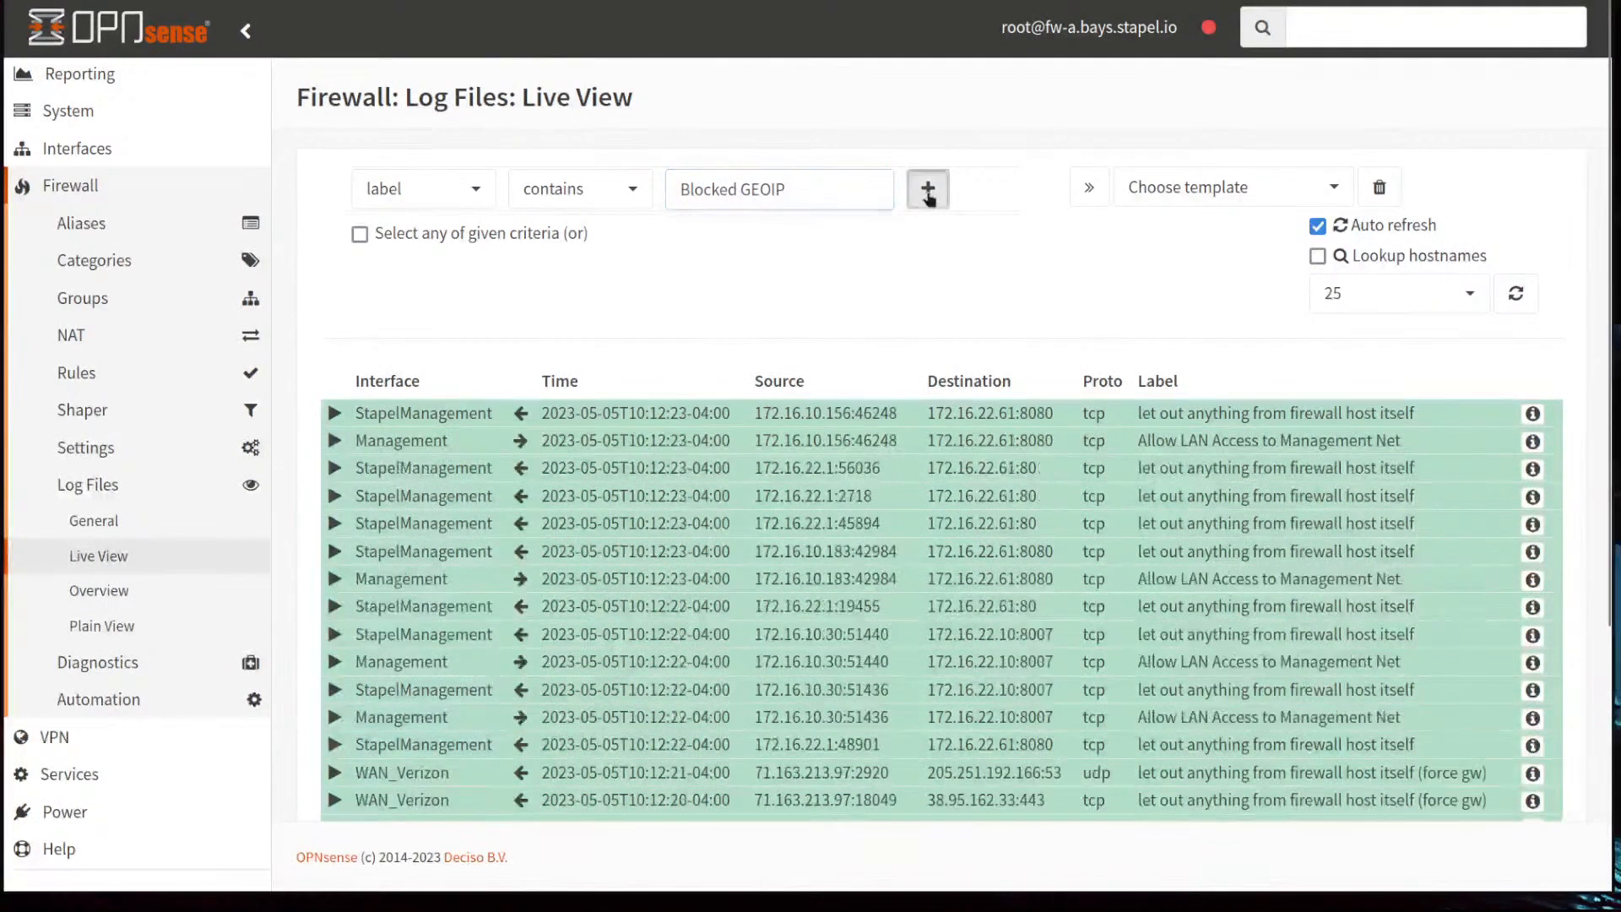
left_click(928, 188)
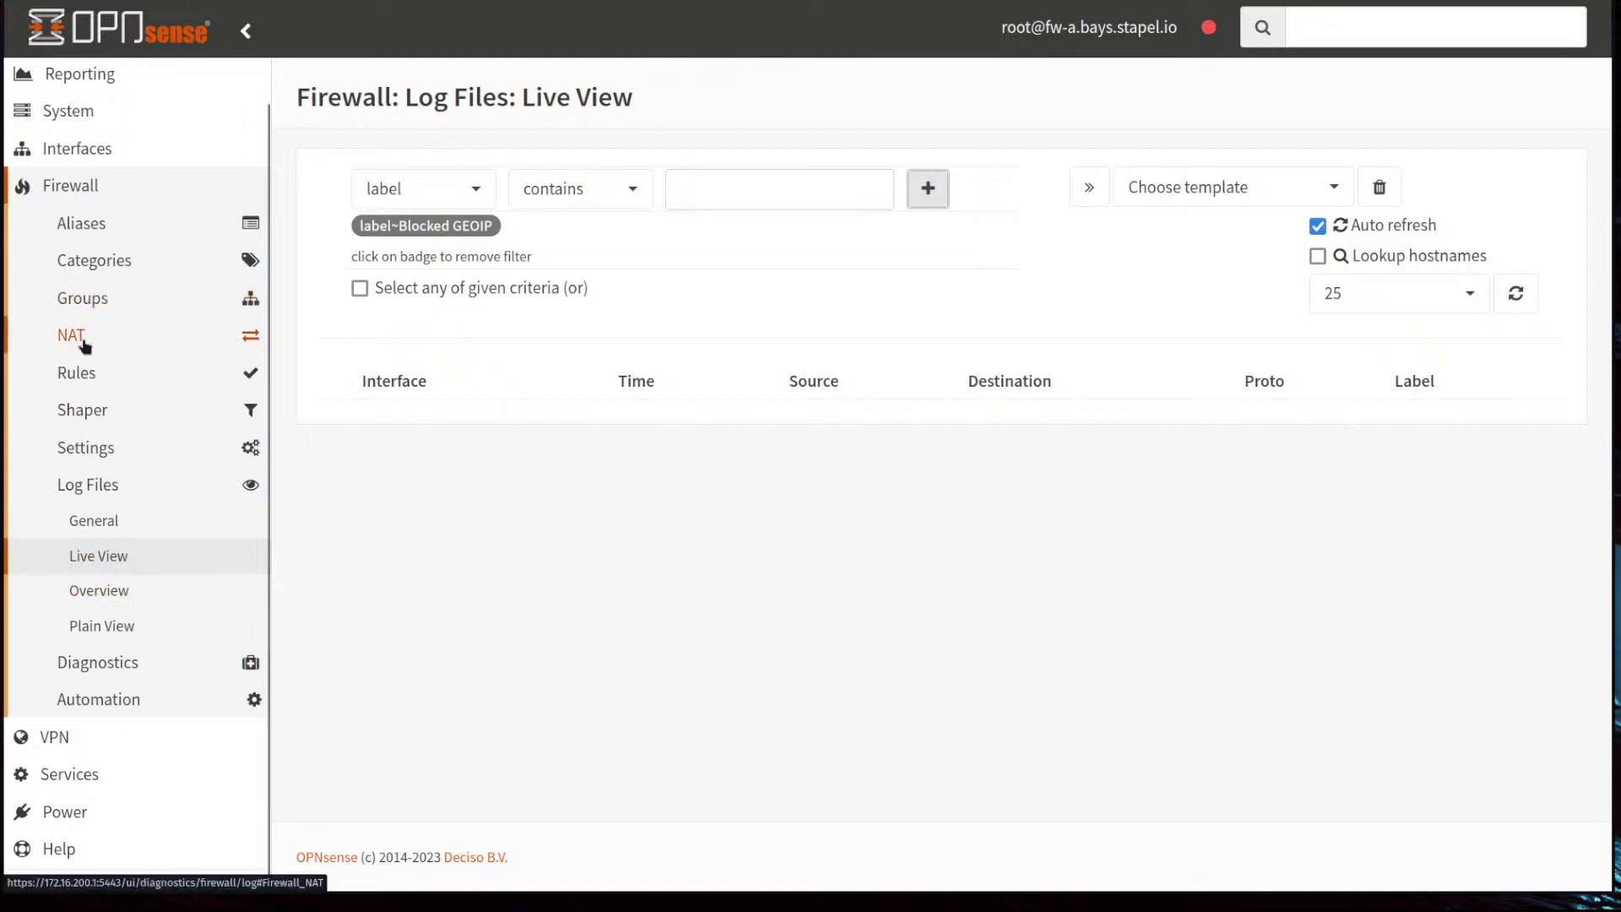
Step: Open the firewall rules of the WAN_Interfaces group and copy the description of its Blocked GEOIP rule
left_click(85, 371)
scroll(115, 614, "down", 3)
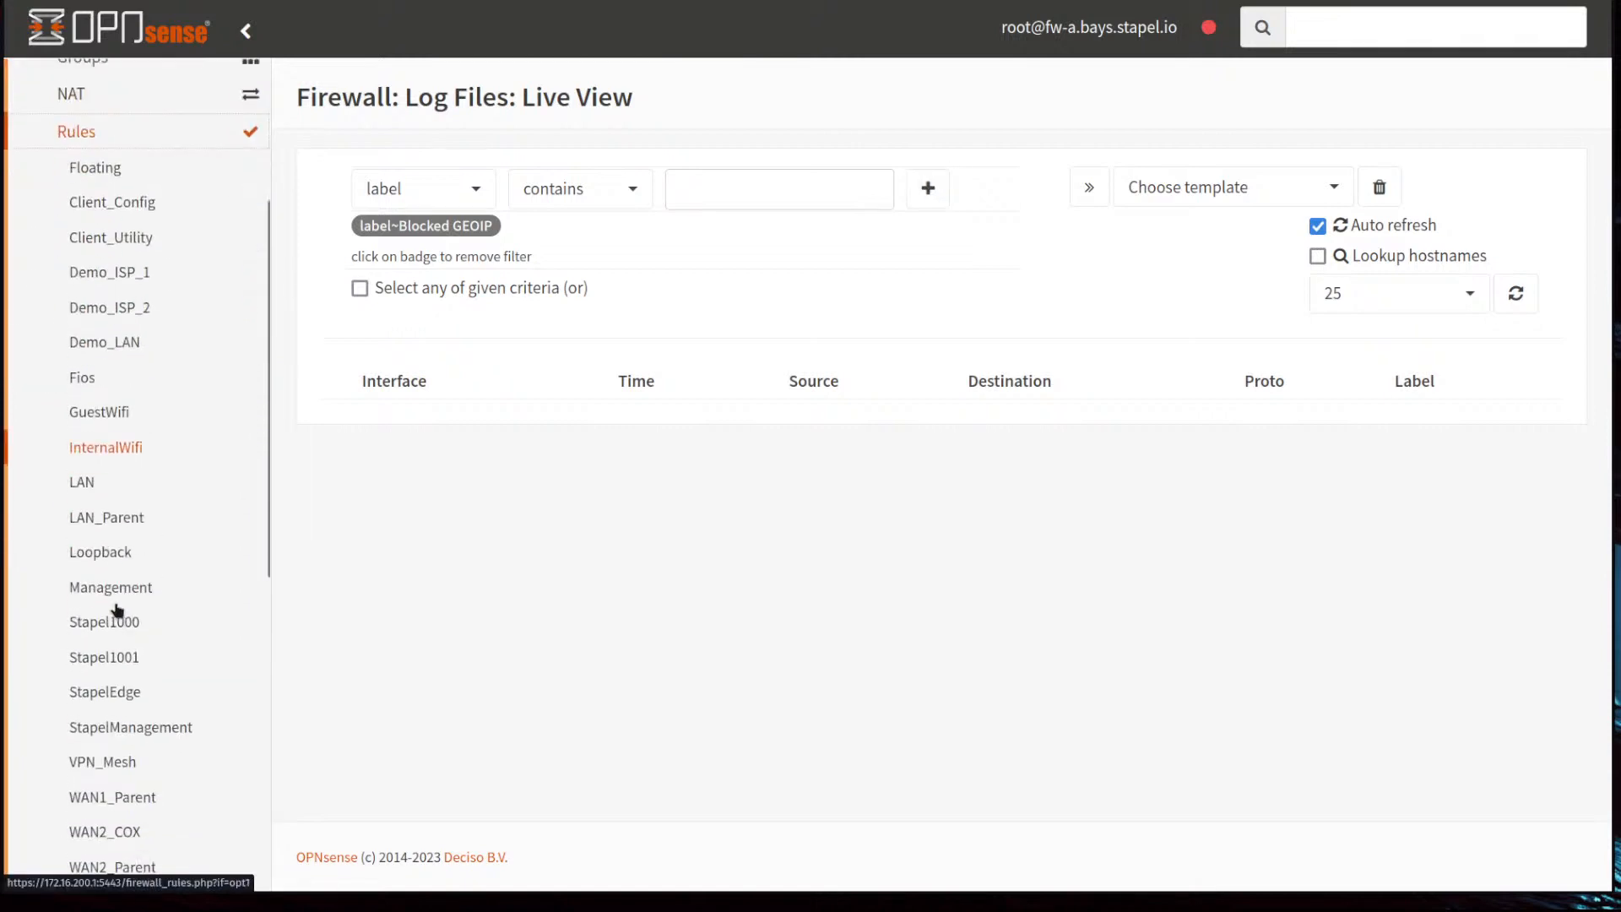
scroll(169, 705, "down", 4)
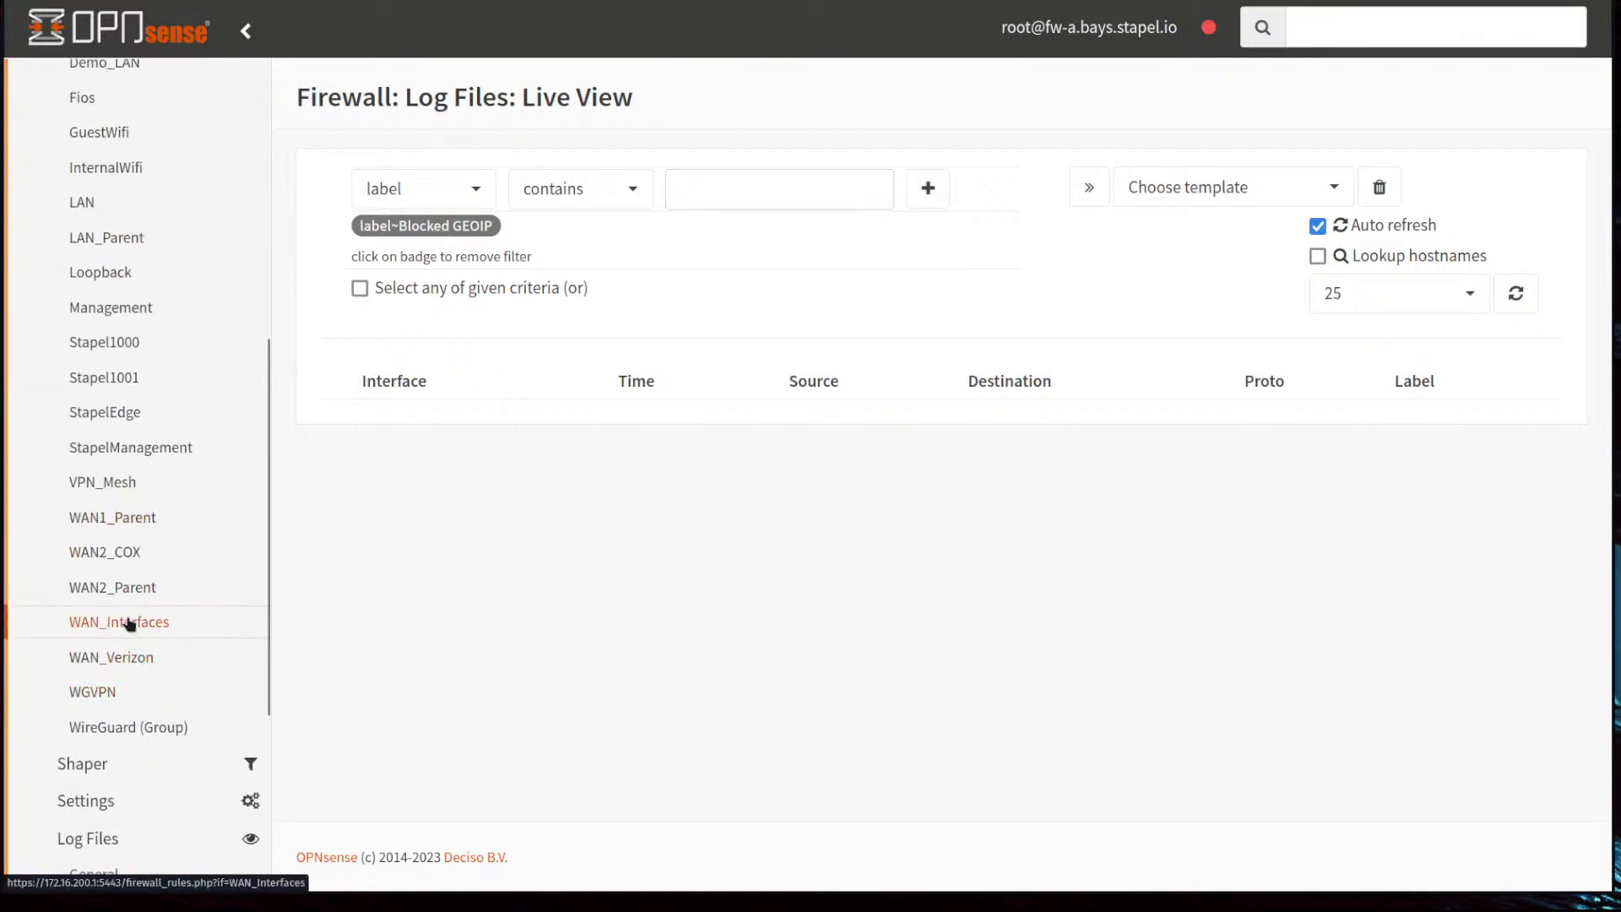
left_click(158, 622)
left_click_drag(1267, 262, 1150, 263)
key("ctrl+c")
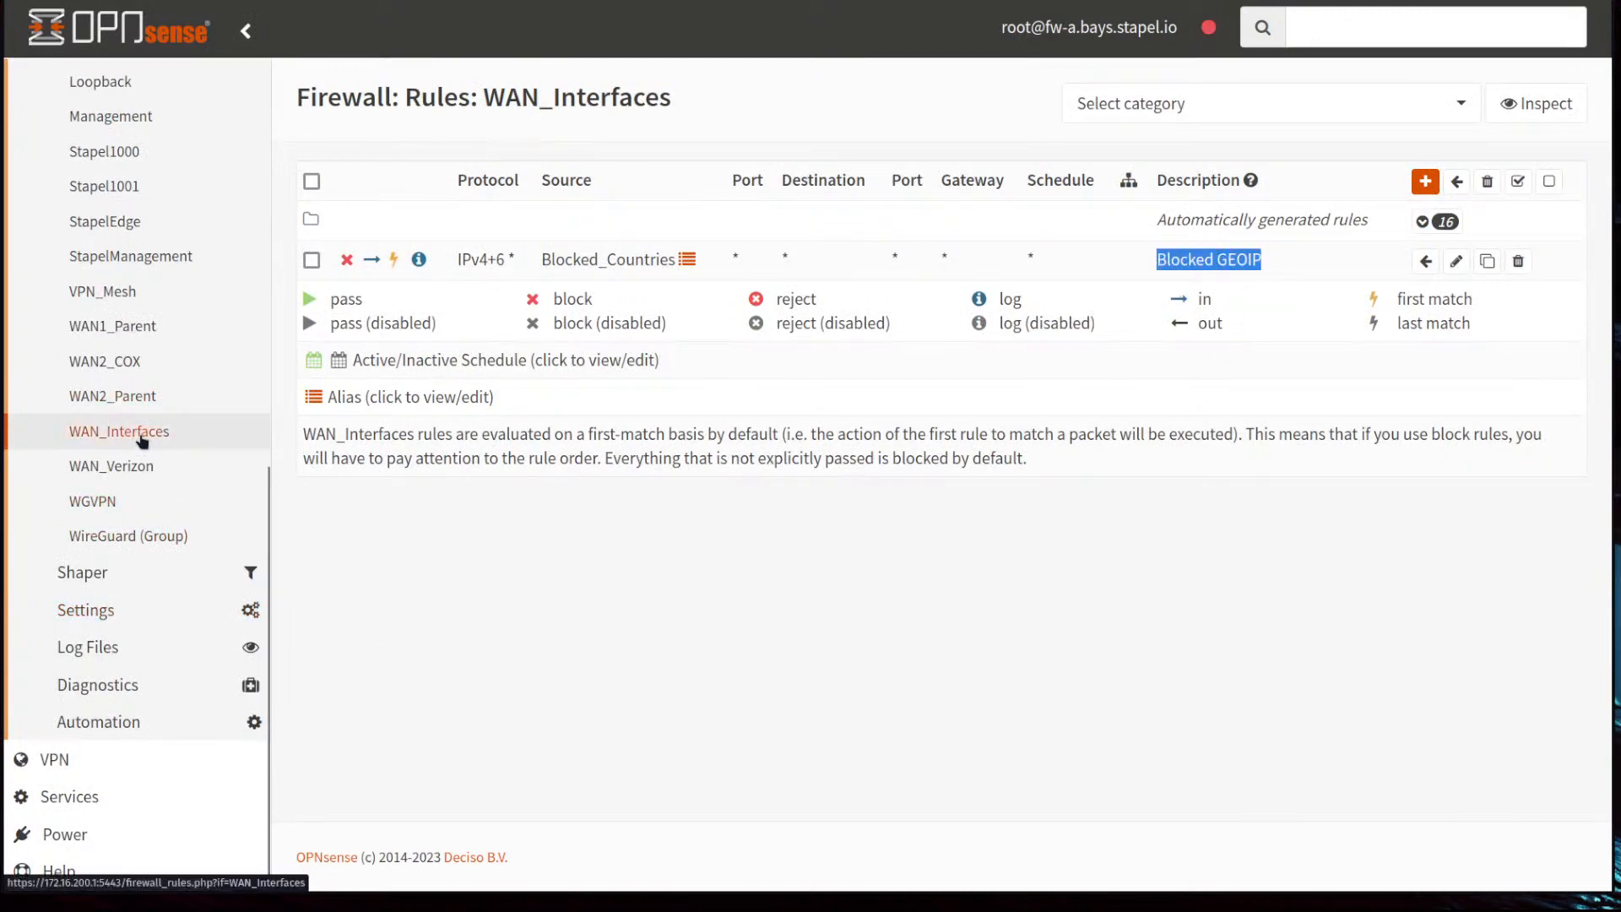
Step: Reopen the firewall live view and add a filter for labels containing the copied description, removing the whitespace in front of Blocked GEOIP
left_click(118, 654)
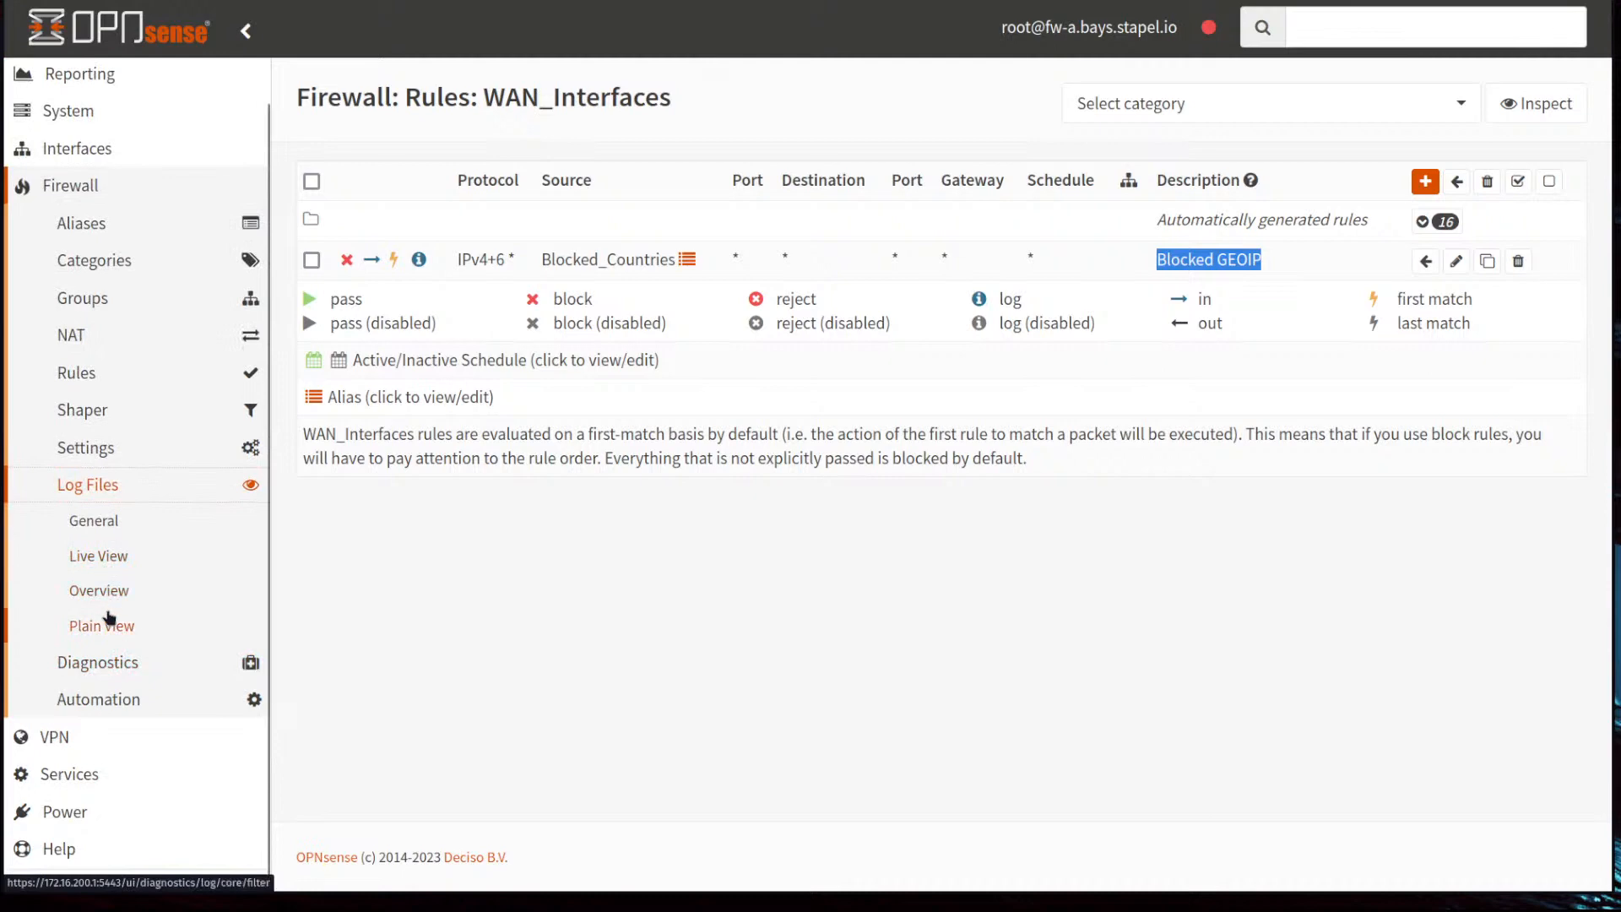
left_click(100, 553)
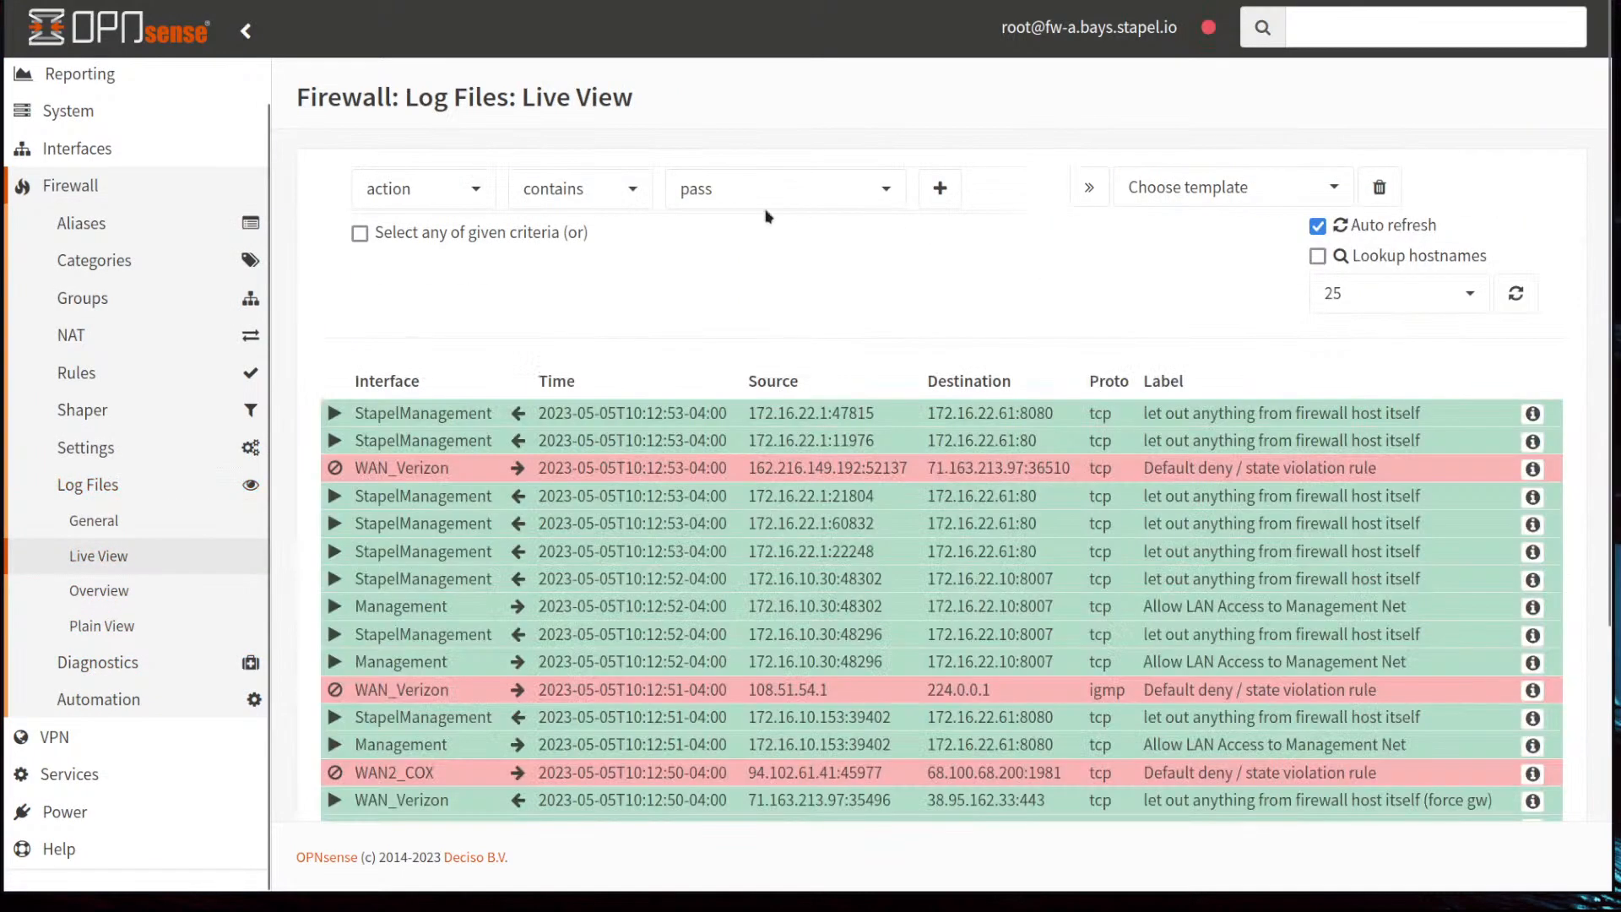
left_click(462, 188)
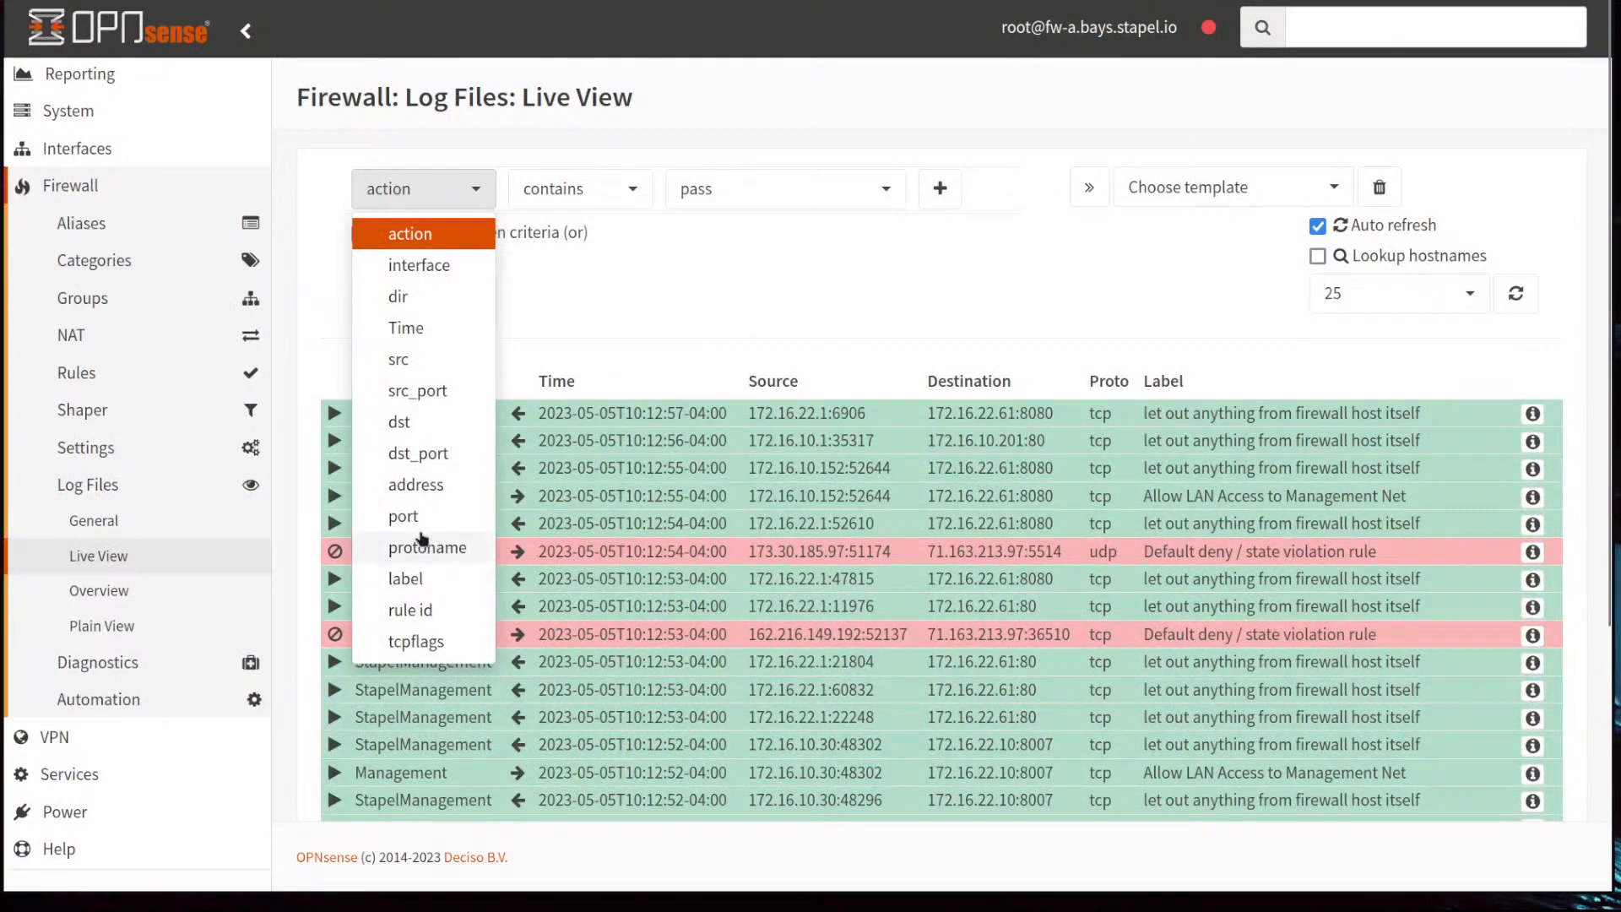
scroll(424, 490, "down", 4)
scroll(424, 489, "up", 4)
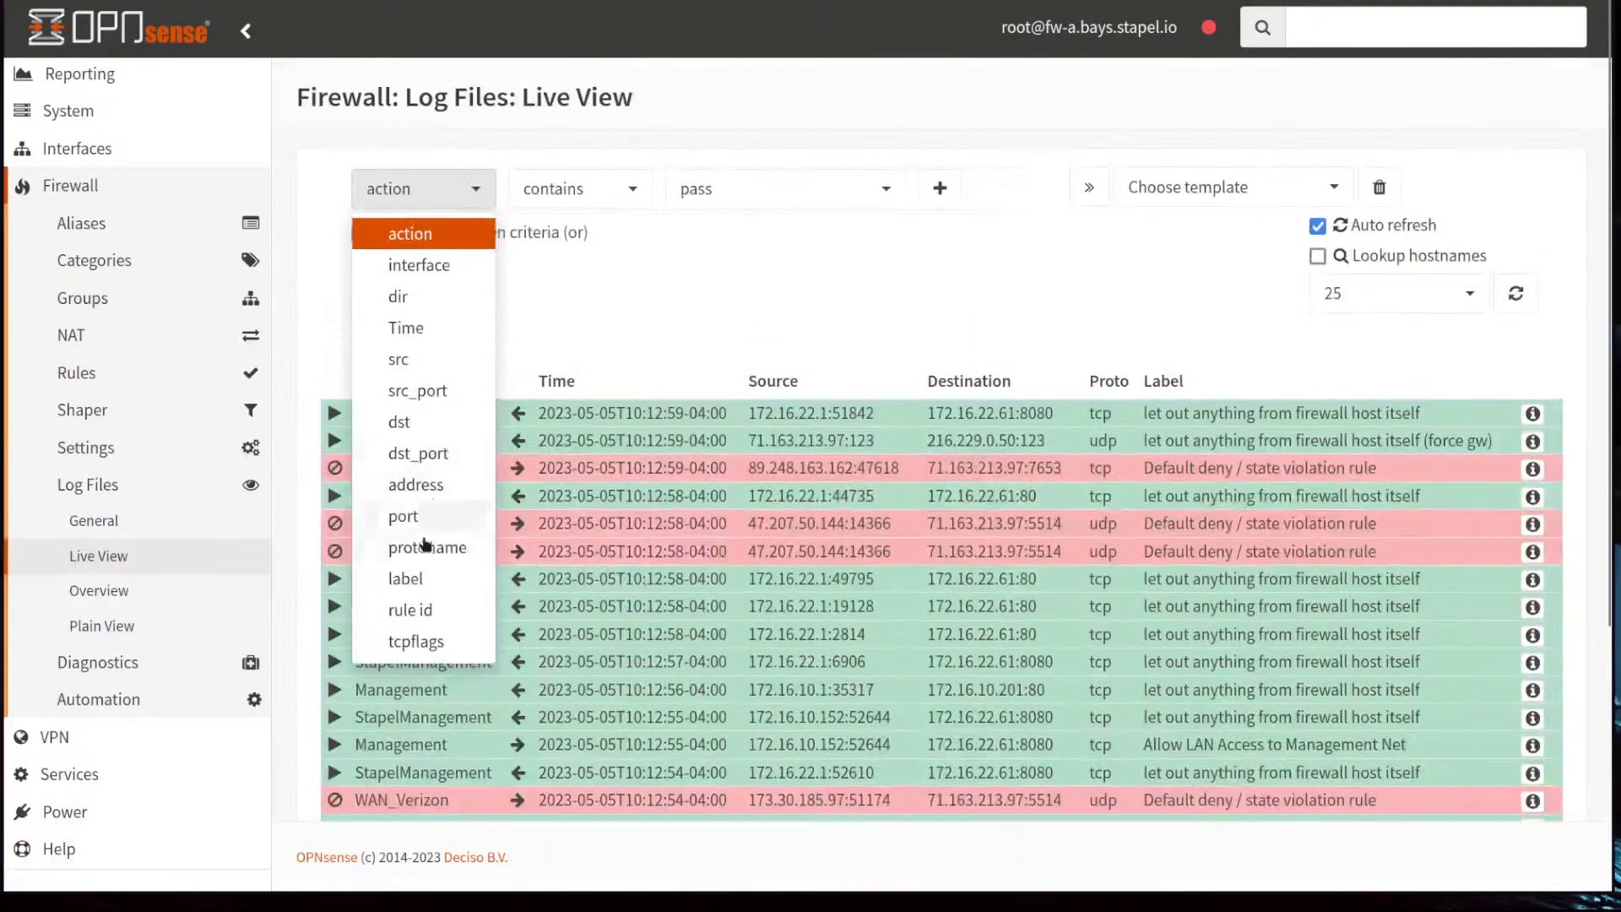
left_click(414, 574)
left_click_drag(793, 198, 635, 179)
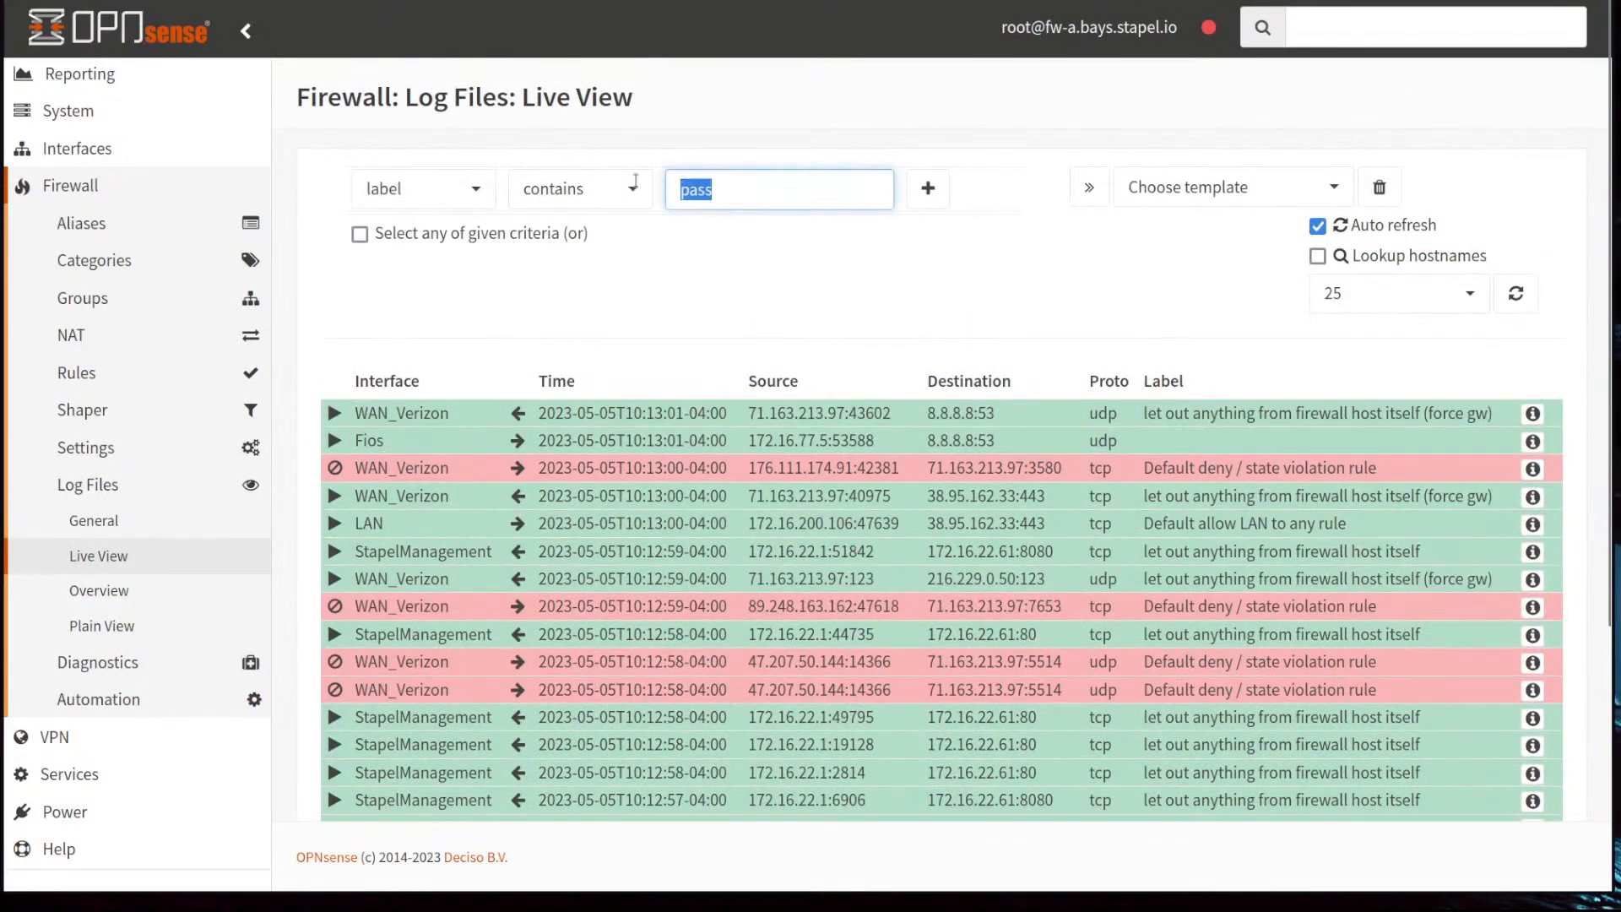
key("ctrl+v")
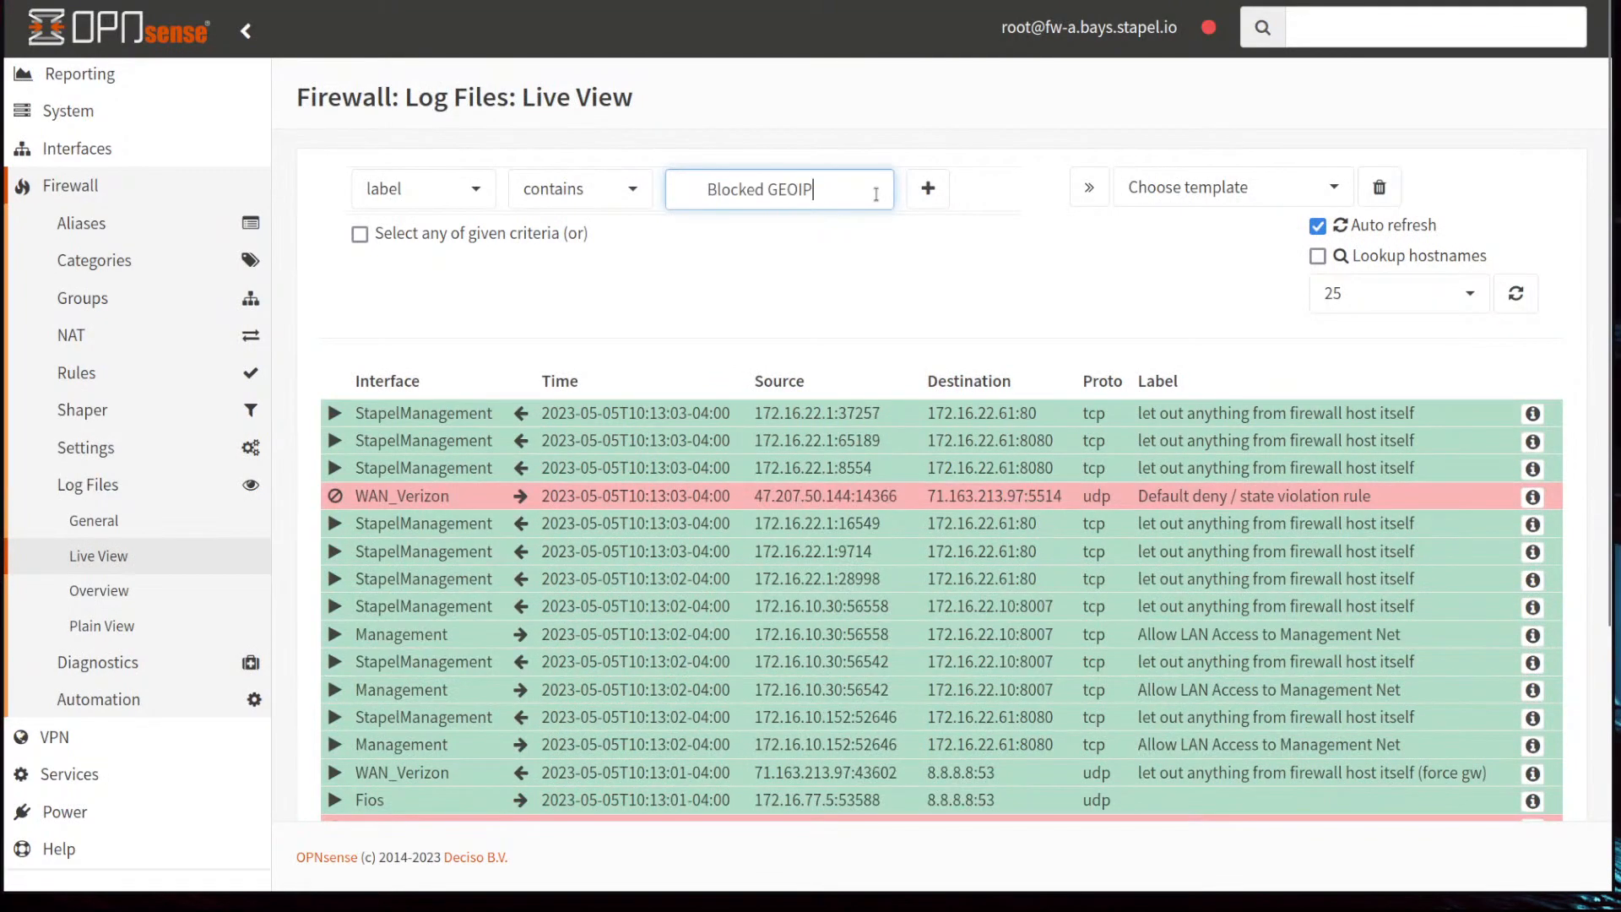
key("Home")
key("Delete")
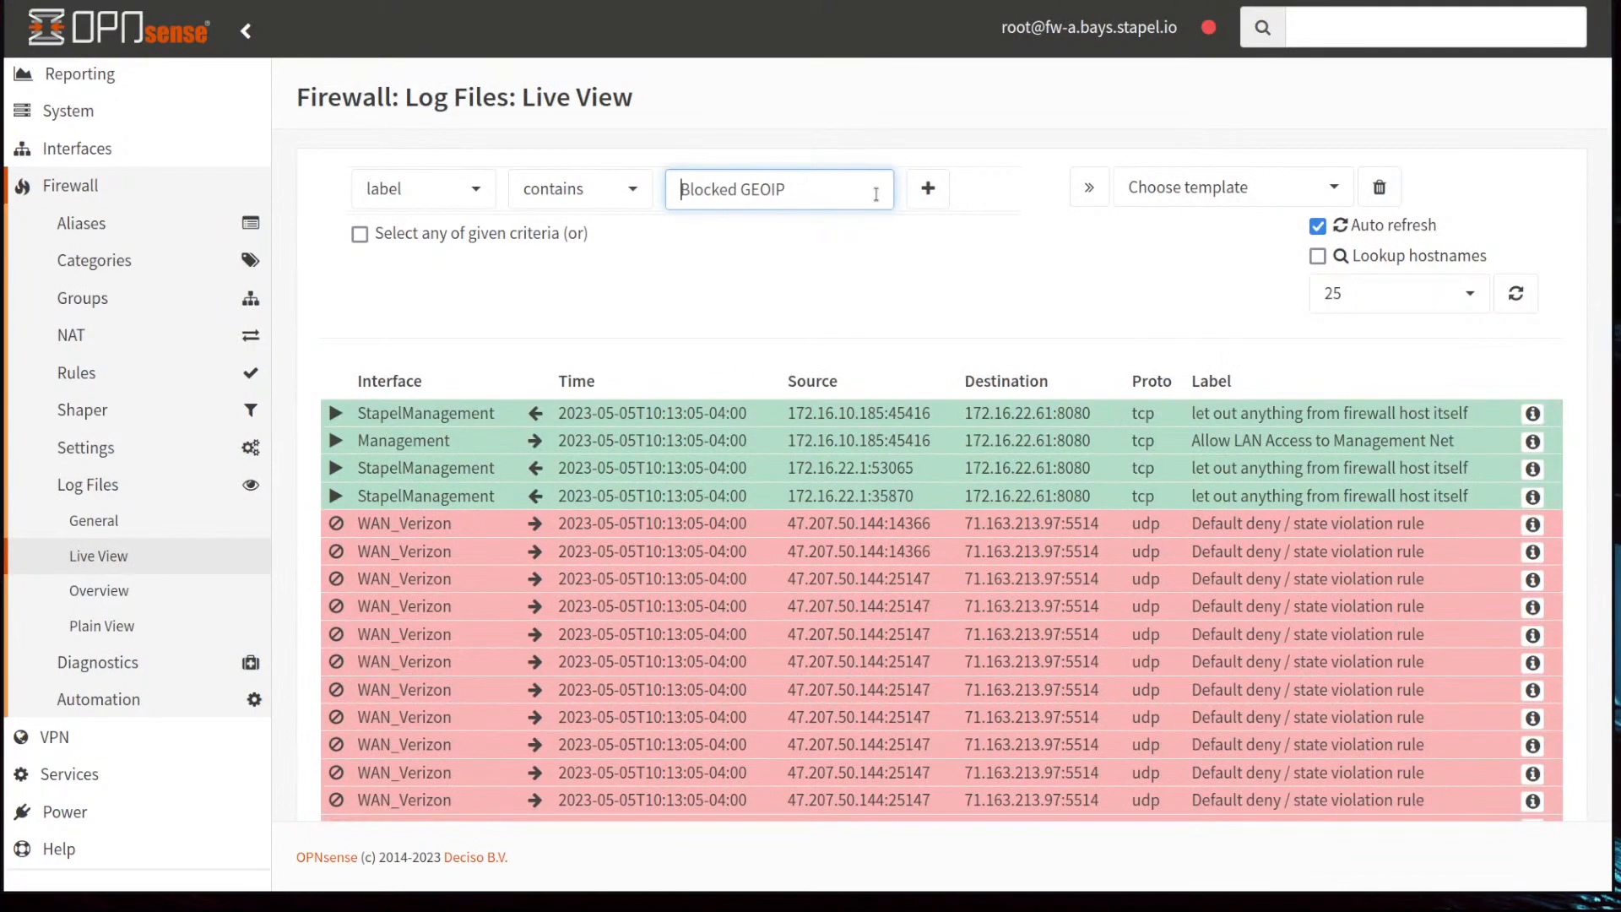
left_click(928, 188)
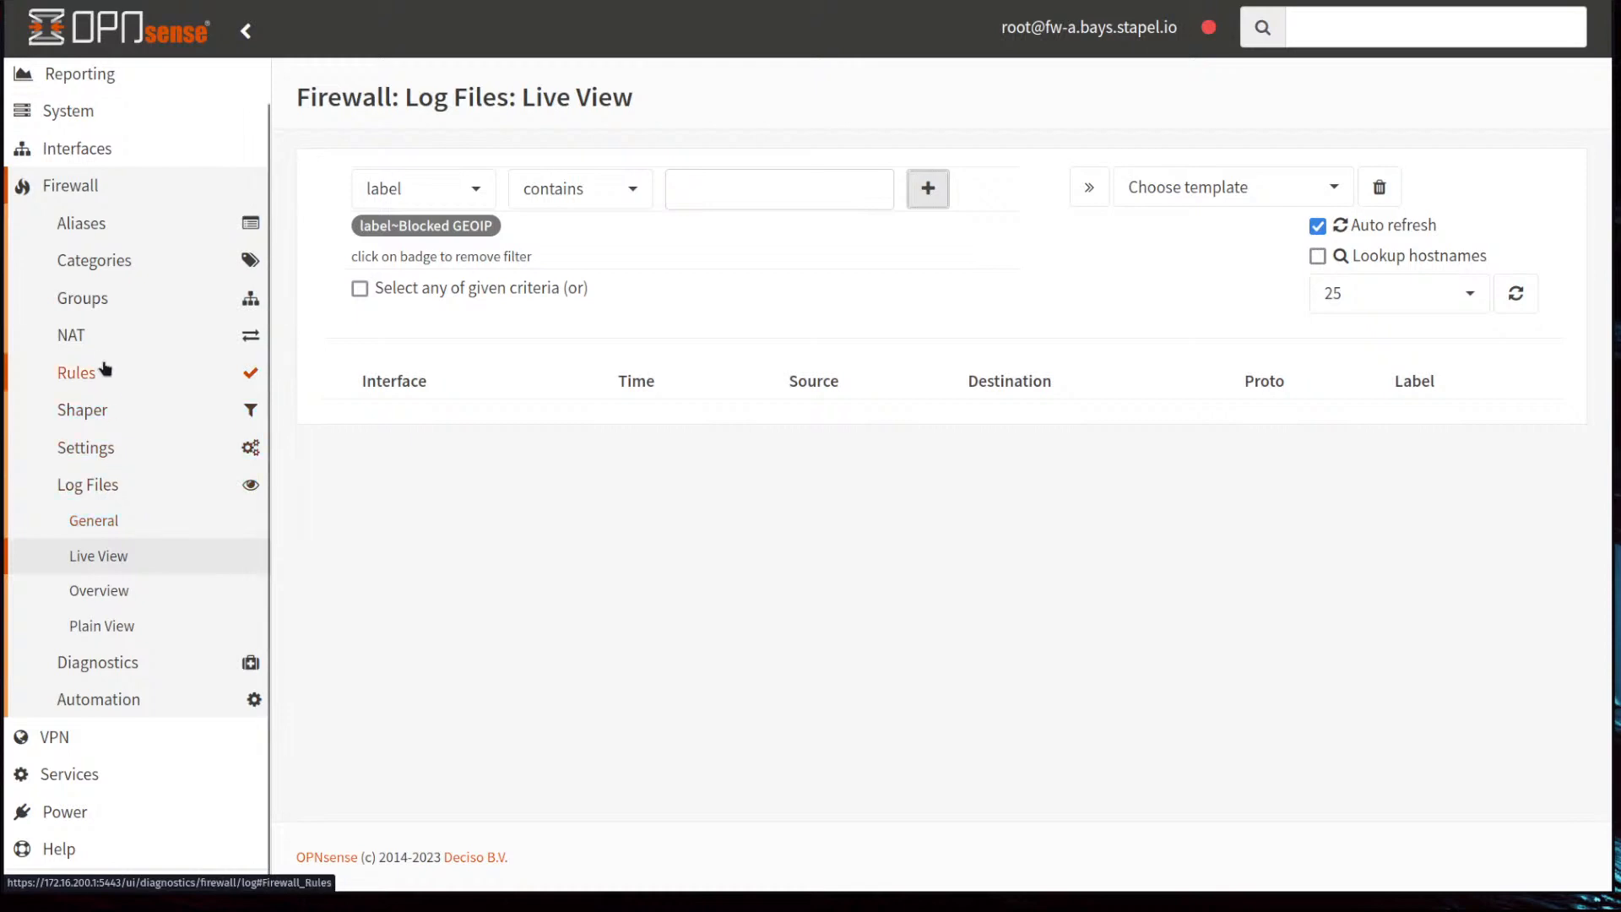
Step: Open the firewall rules of the WAN_Verizon interface and select the description text of the Blocked Countries rule
right_click(89, 382)
left_click(143, 393)
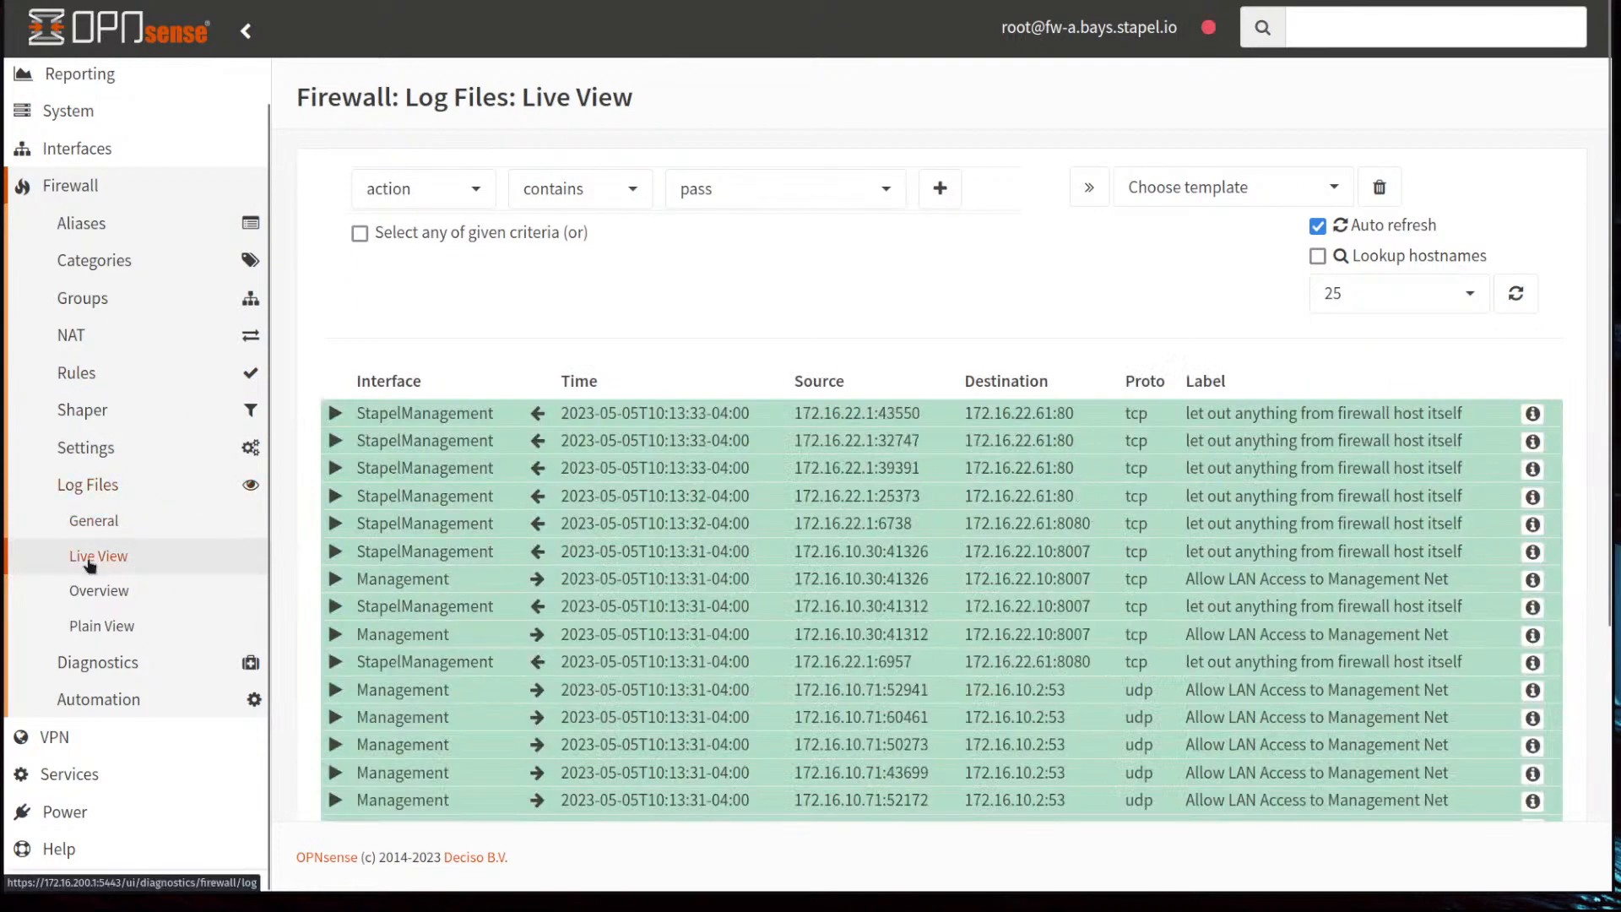
left_click(78, 374)
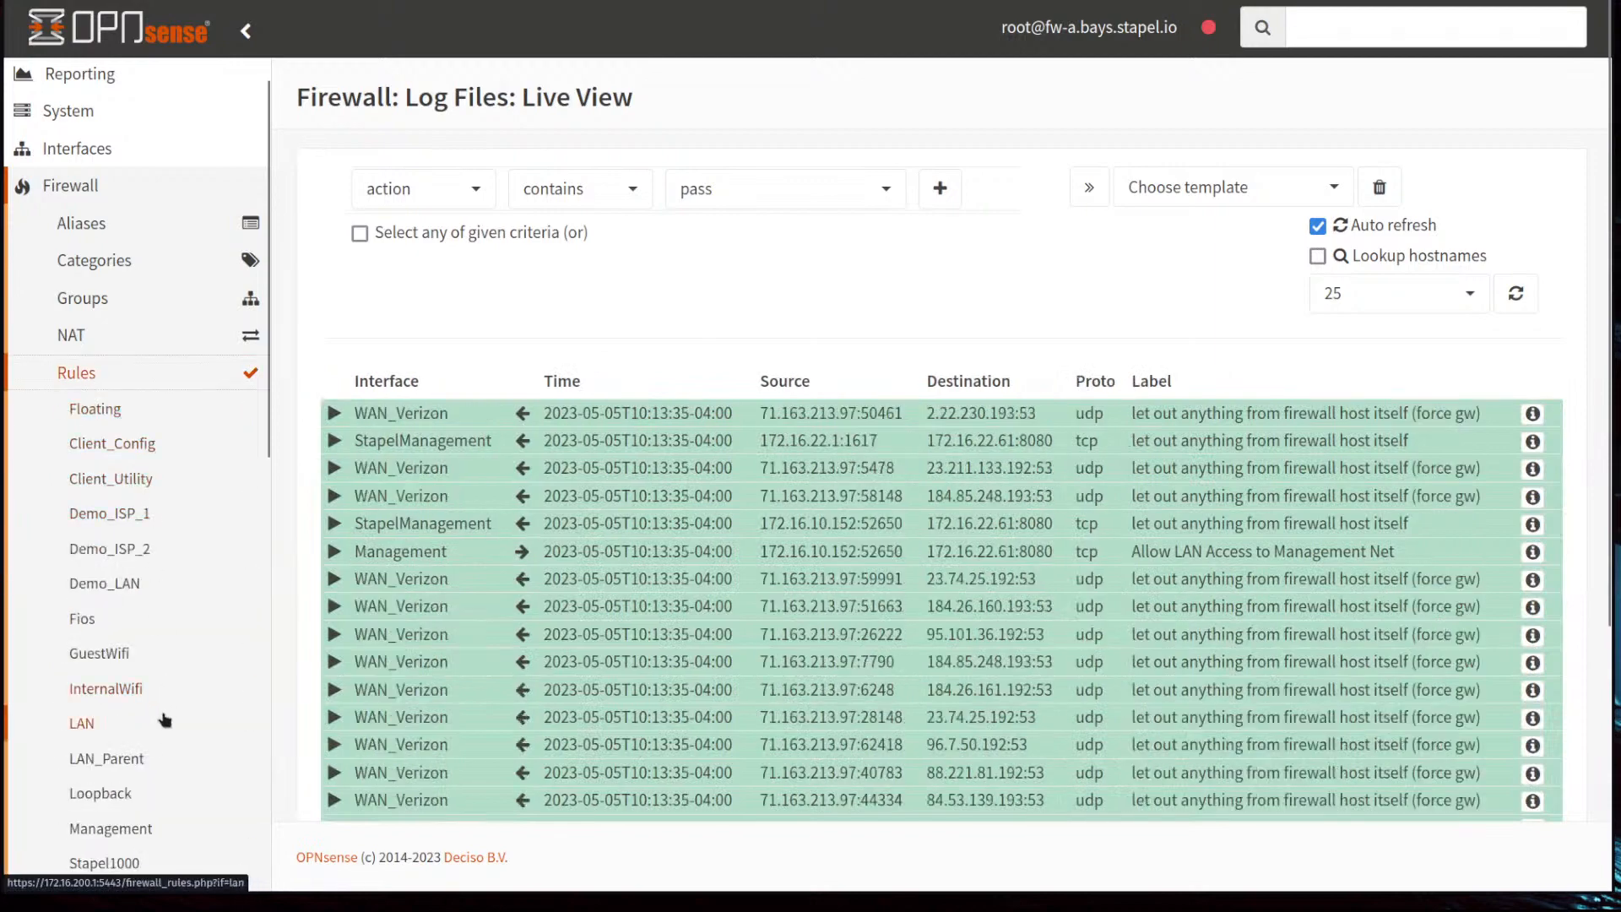
scroll(152, 701, "down", 5)
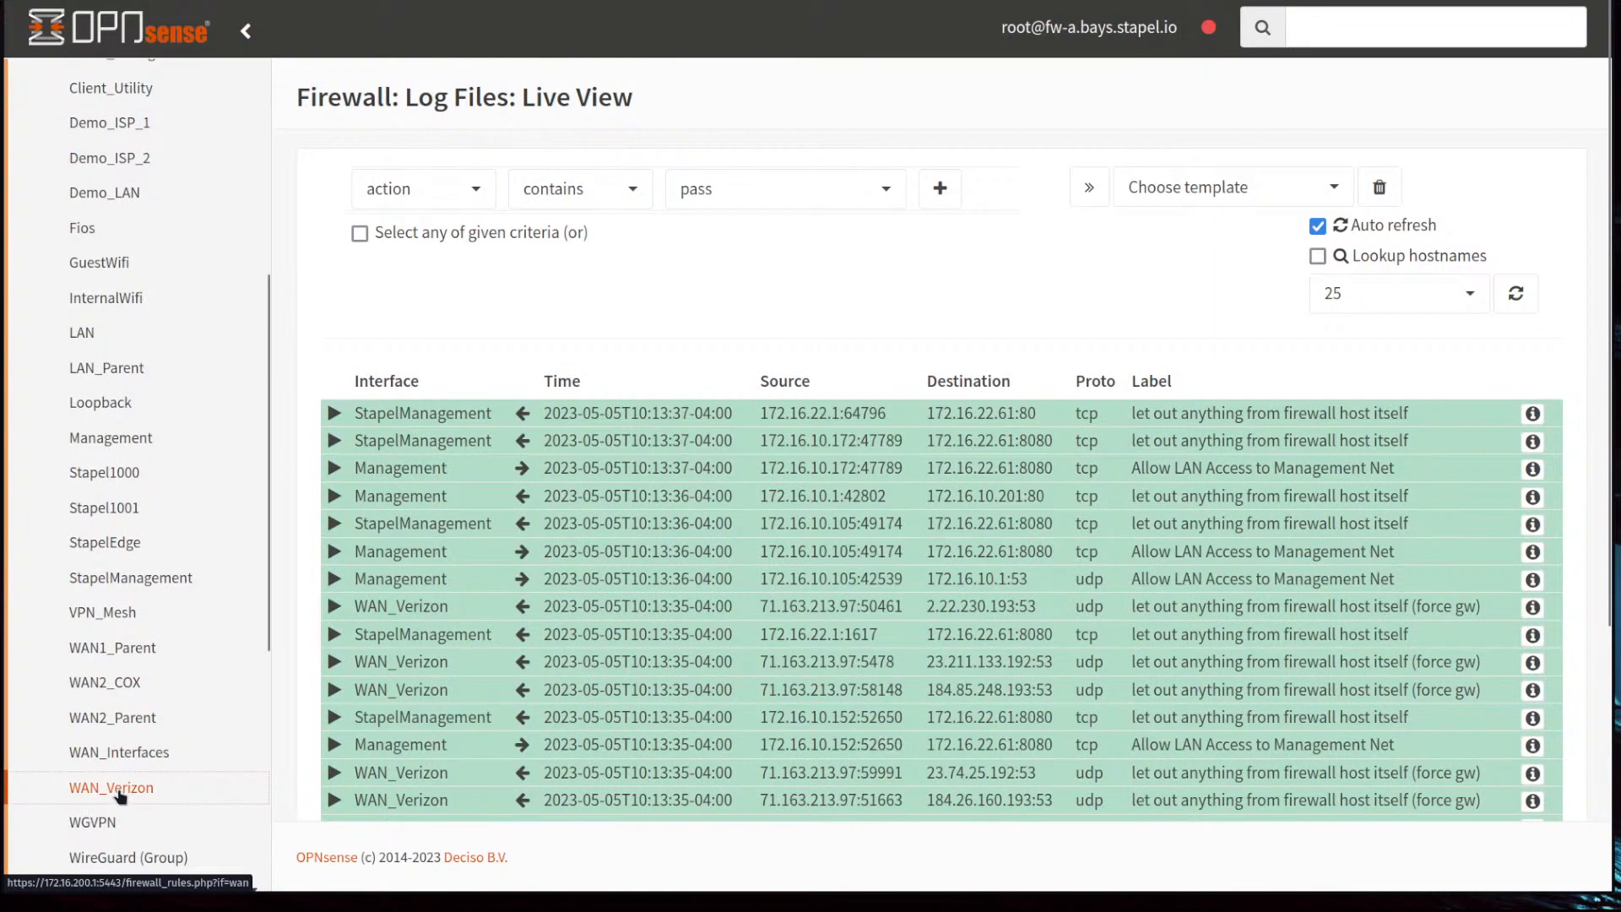
left_click(119, 787)
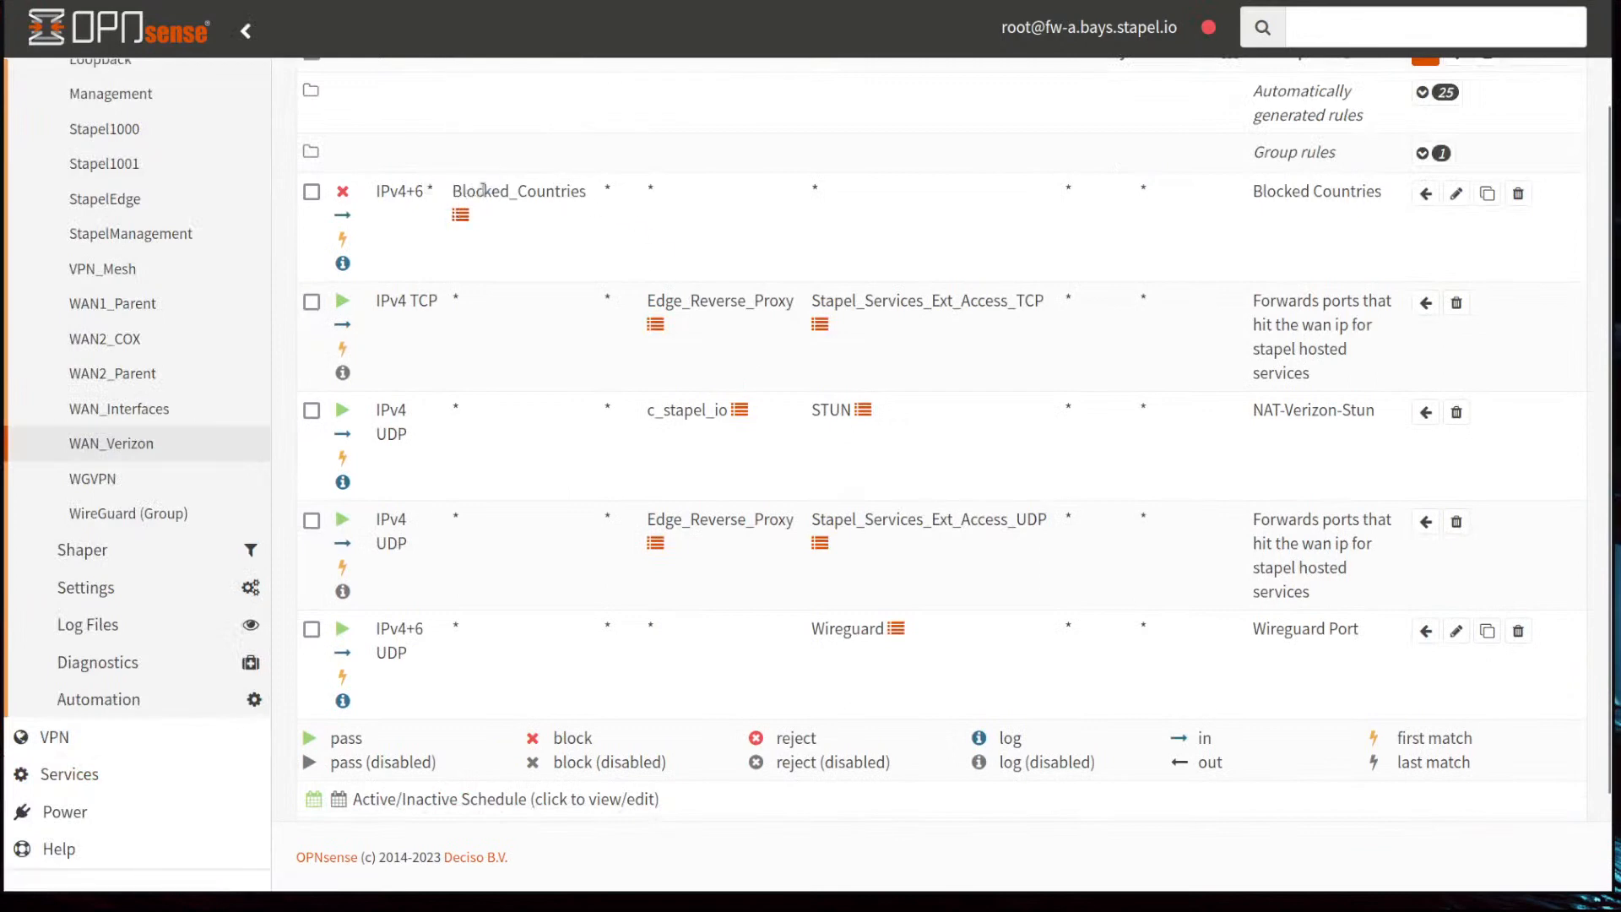
scroll(1368, 287, "up", 2)
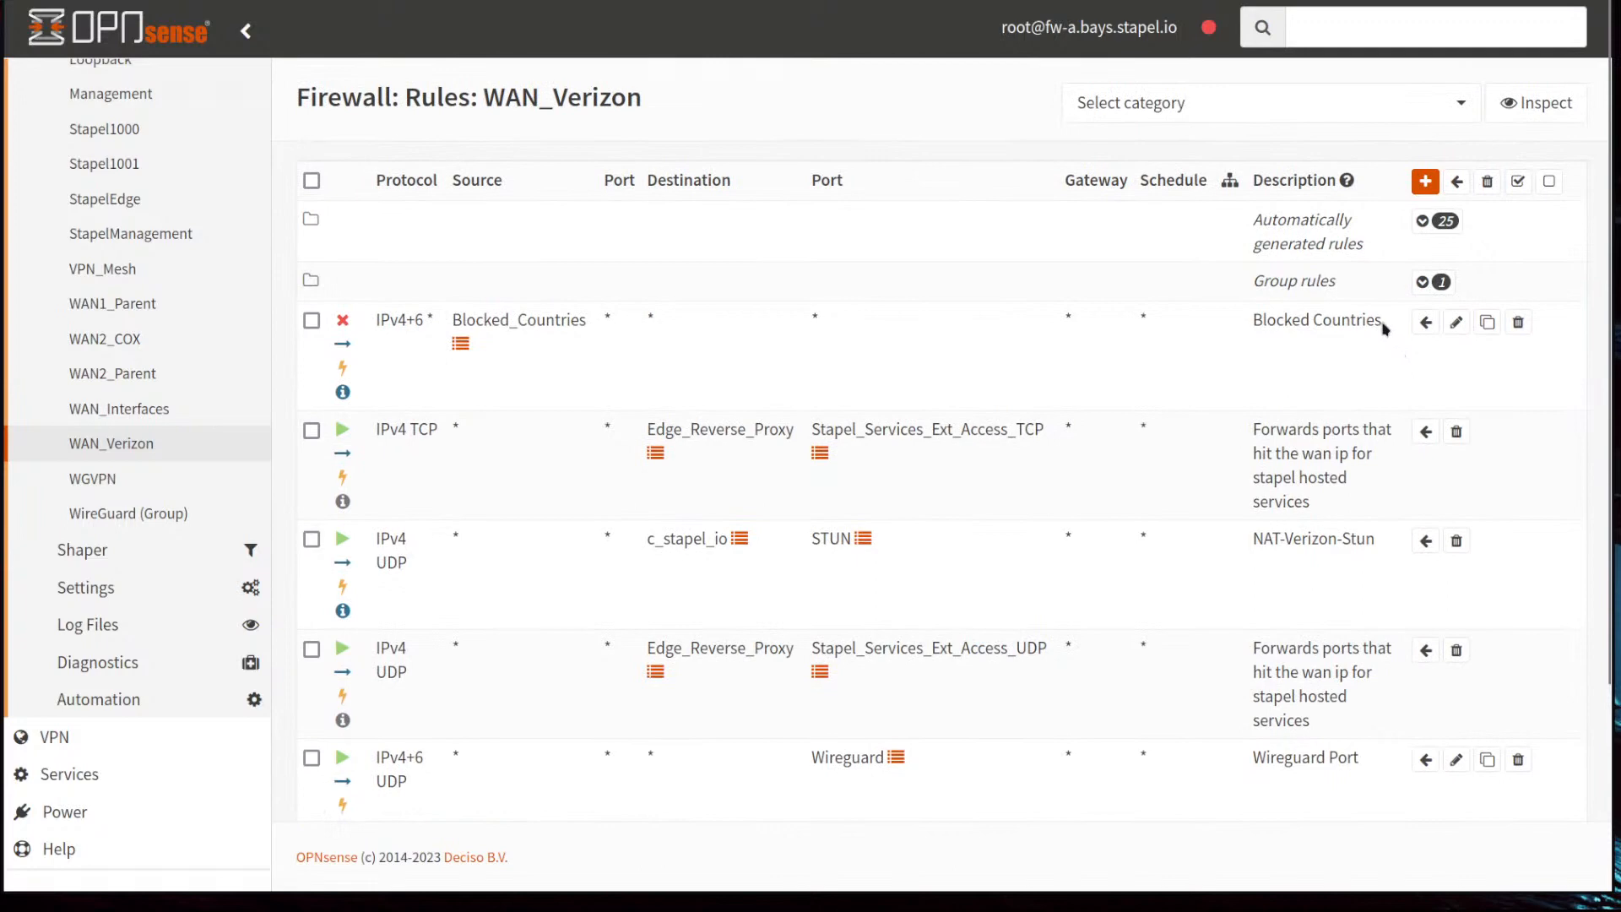
left_click_drag(1385, 329, 1253, 316)
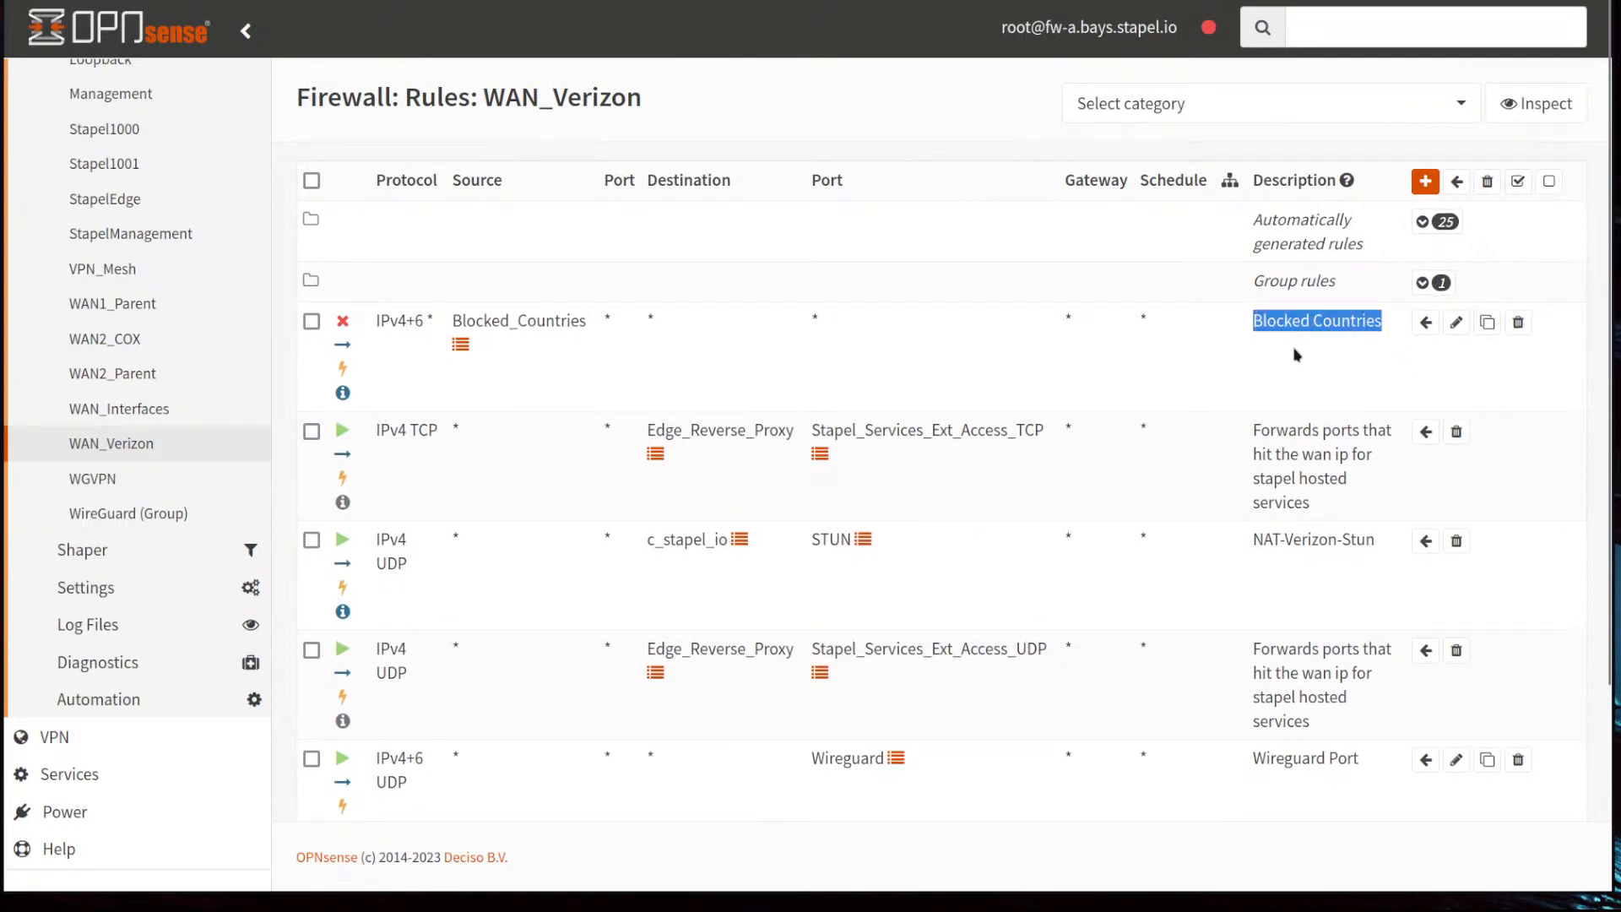
Step: Open the WAN_Verizon Blocked Countries rule for editing and review its action, interface, source, logging and description settings
scroll(160, 555, "up", 5)
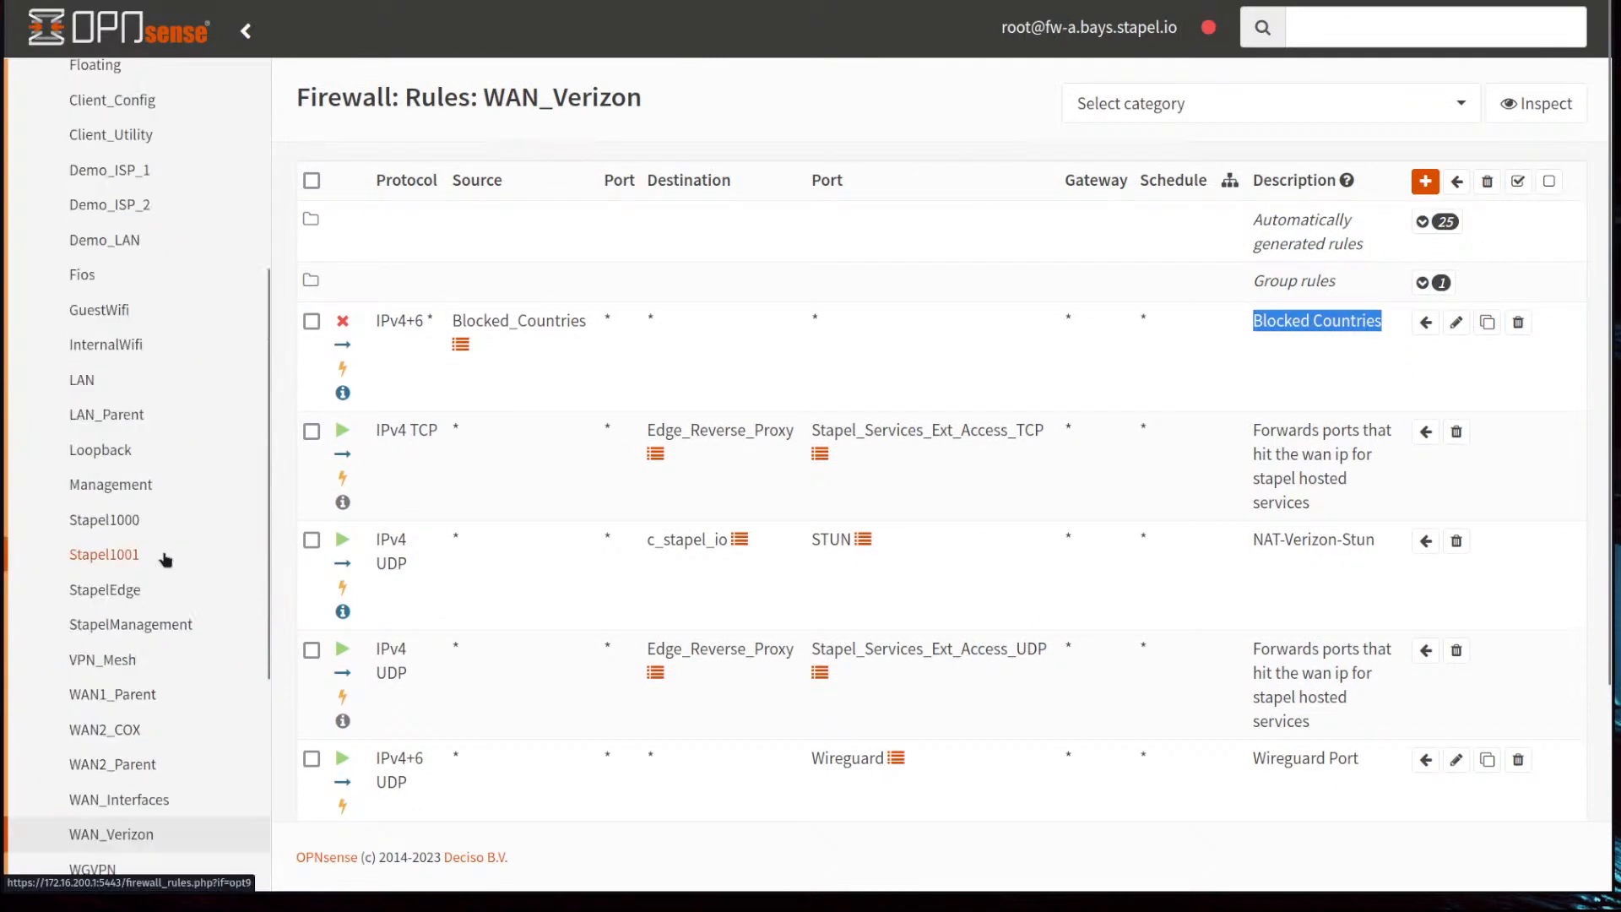
scroll(163, 554, "up", 5)
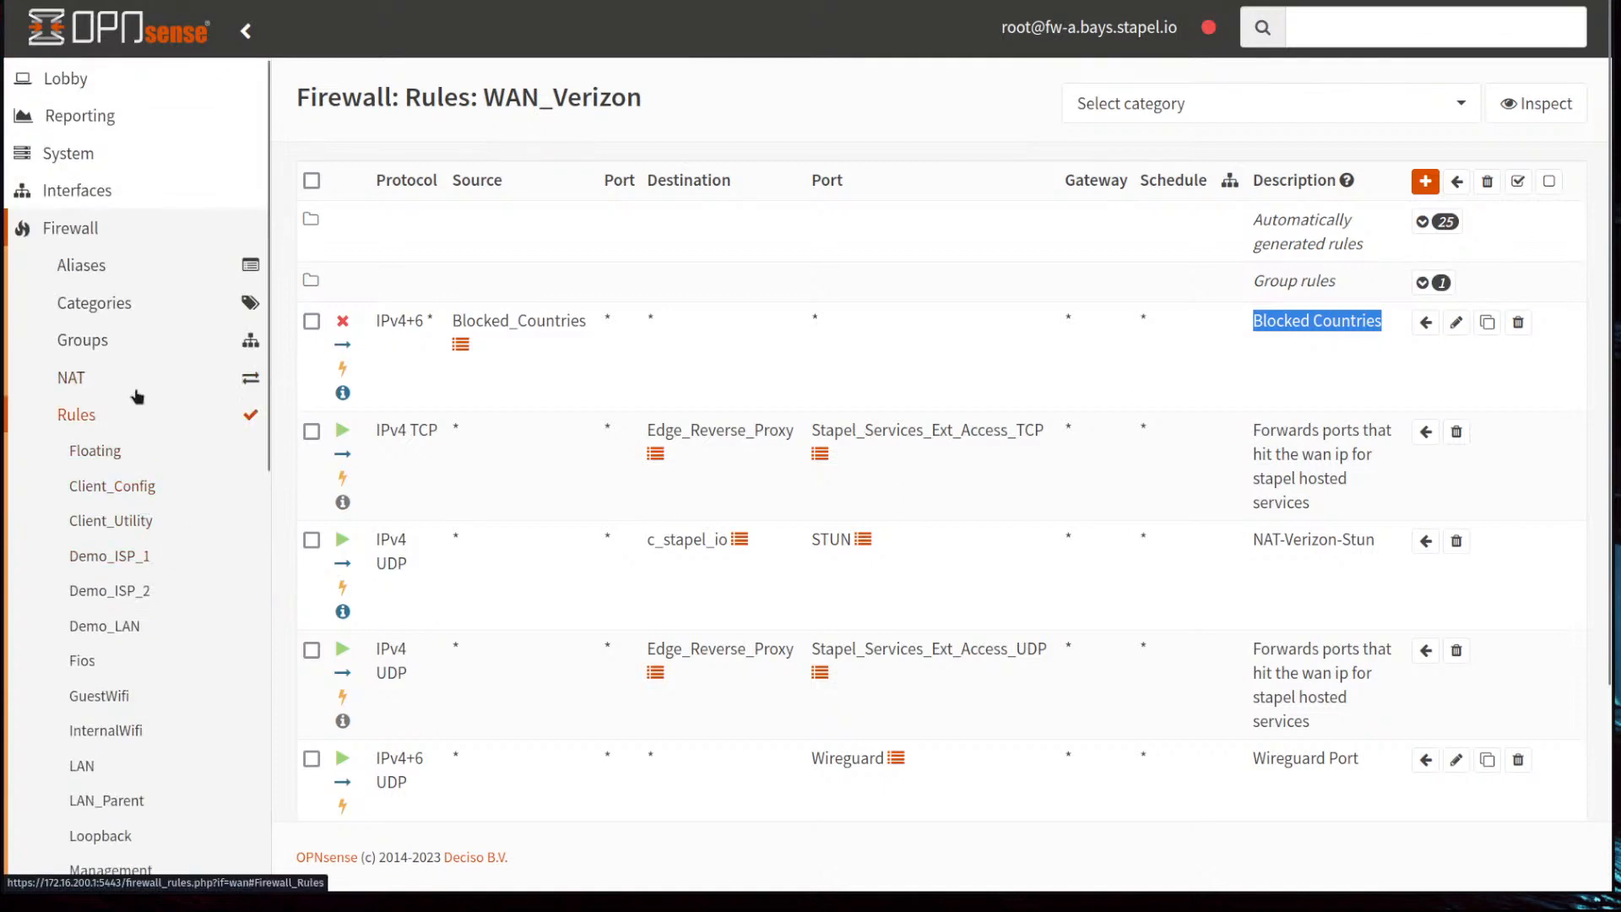
left_click(1455, 327)
scroll(1436, 354, "down", 8)
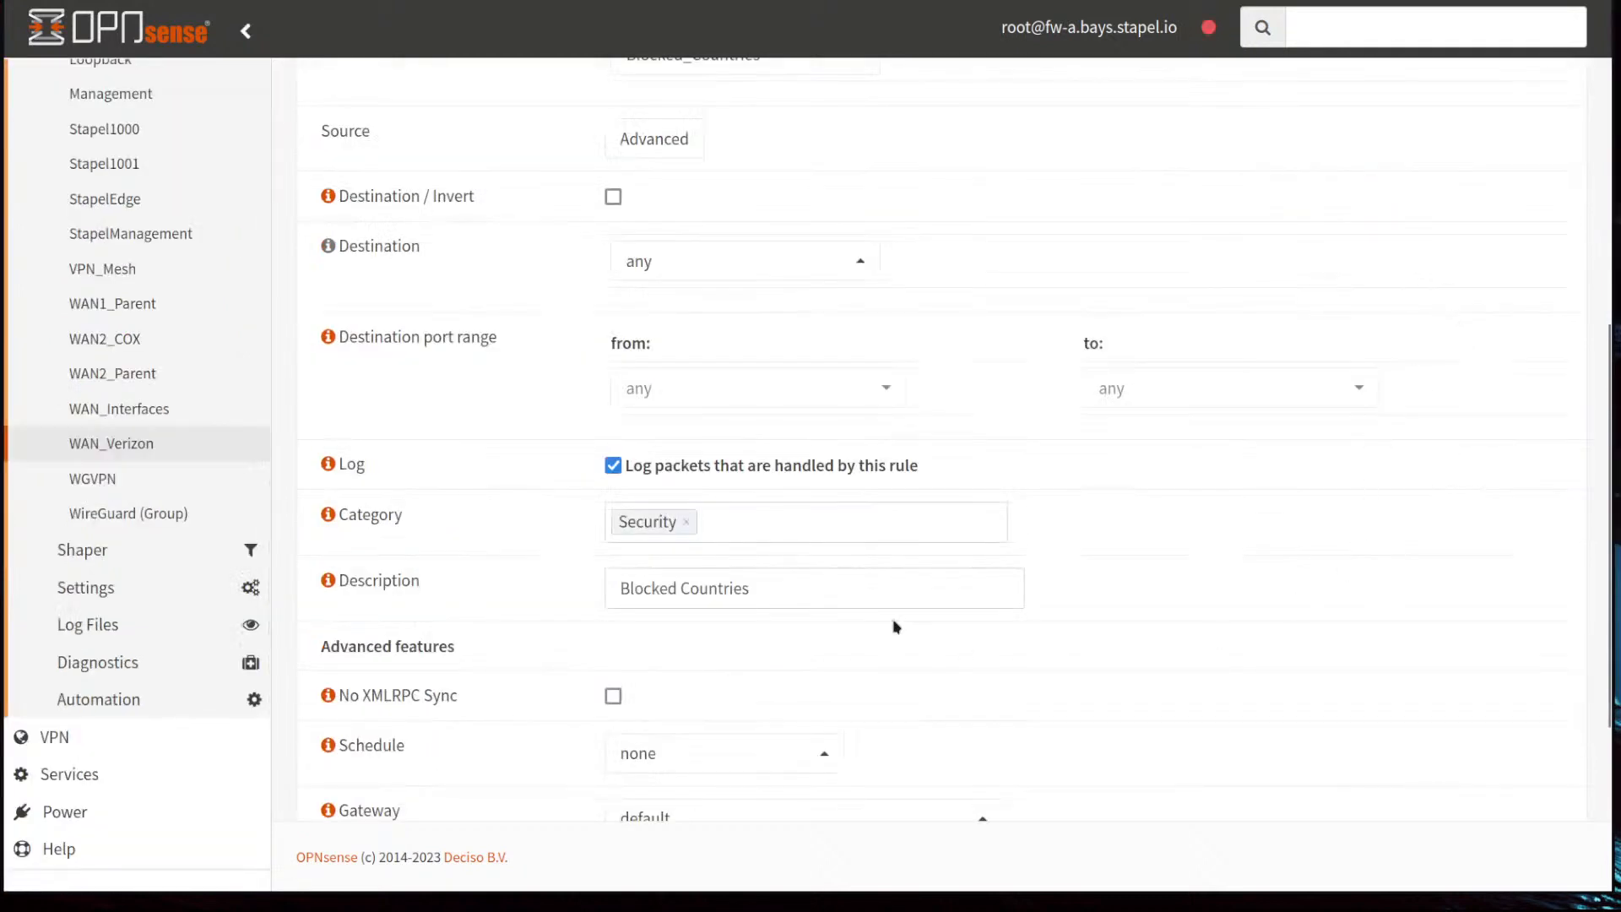
scroll(853, 574, "up", 8)
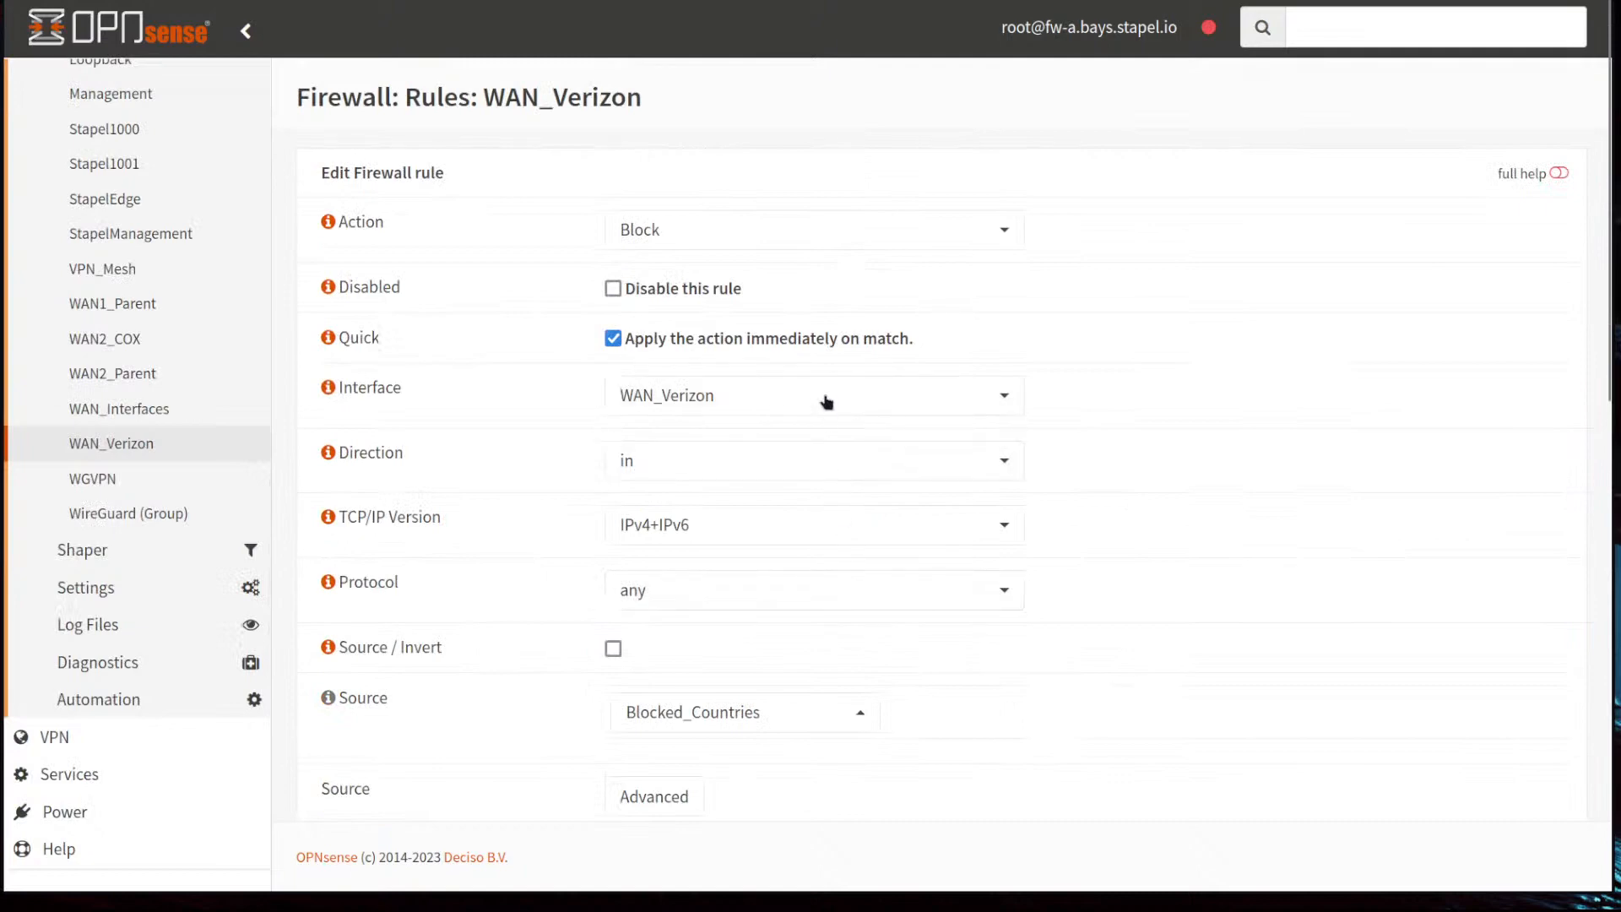
Step: Search the source aliases of the WAN_Verizon Blocked Countries rule for "geo" and "Bl", clearing the search each time
scroll(1196, 520, "down", 2)
left_click(777, 559)
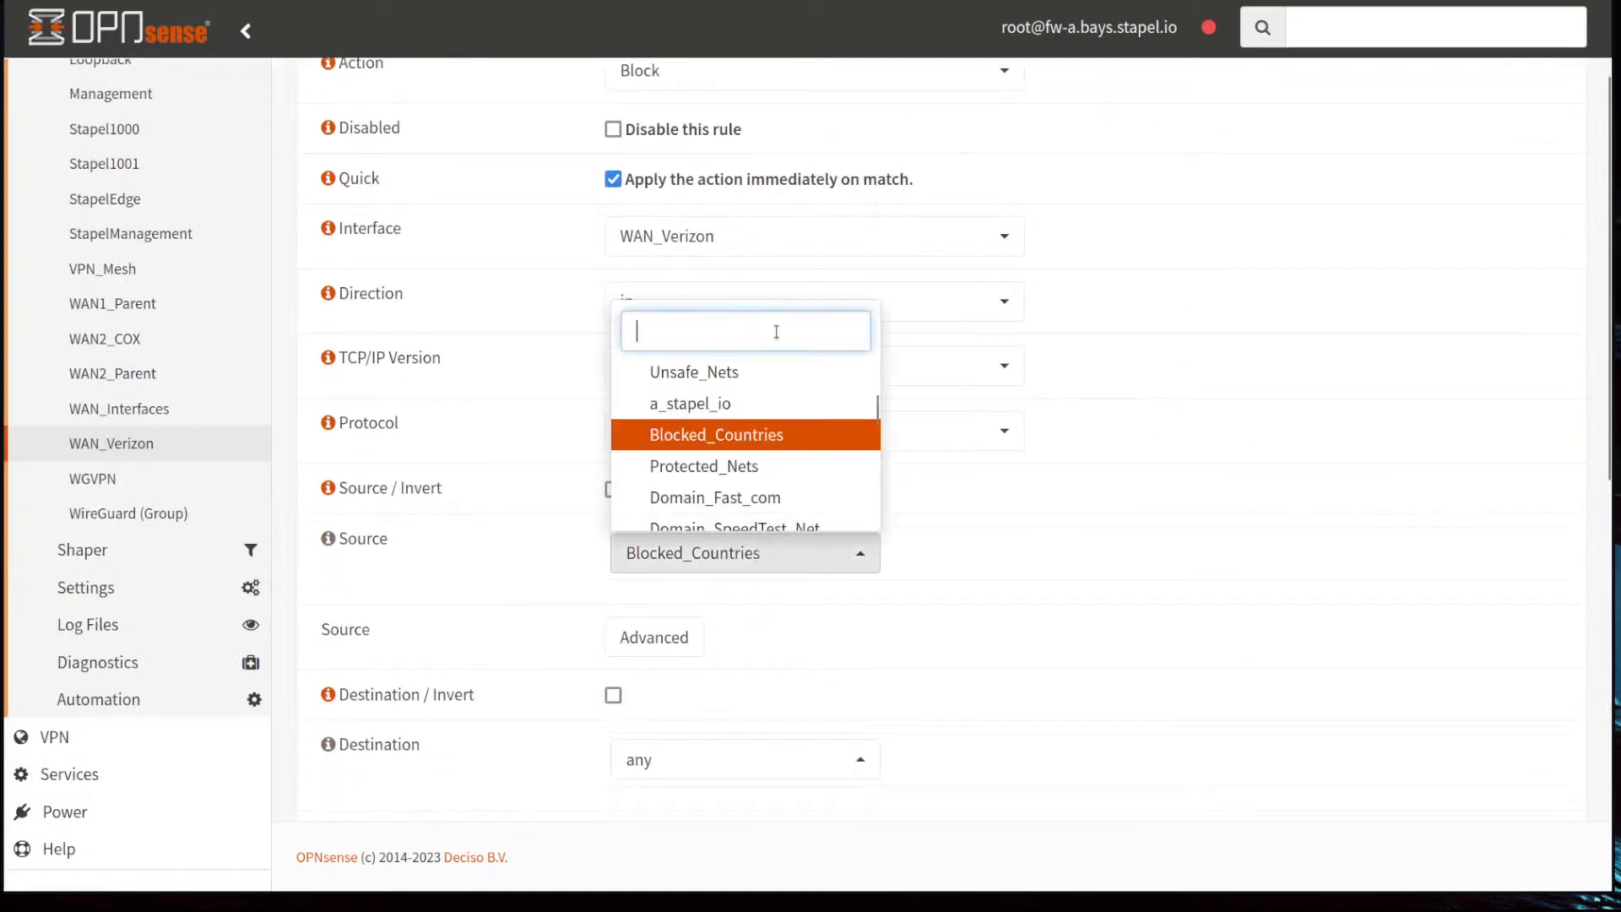
type("geo")
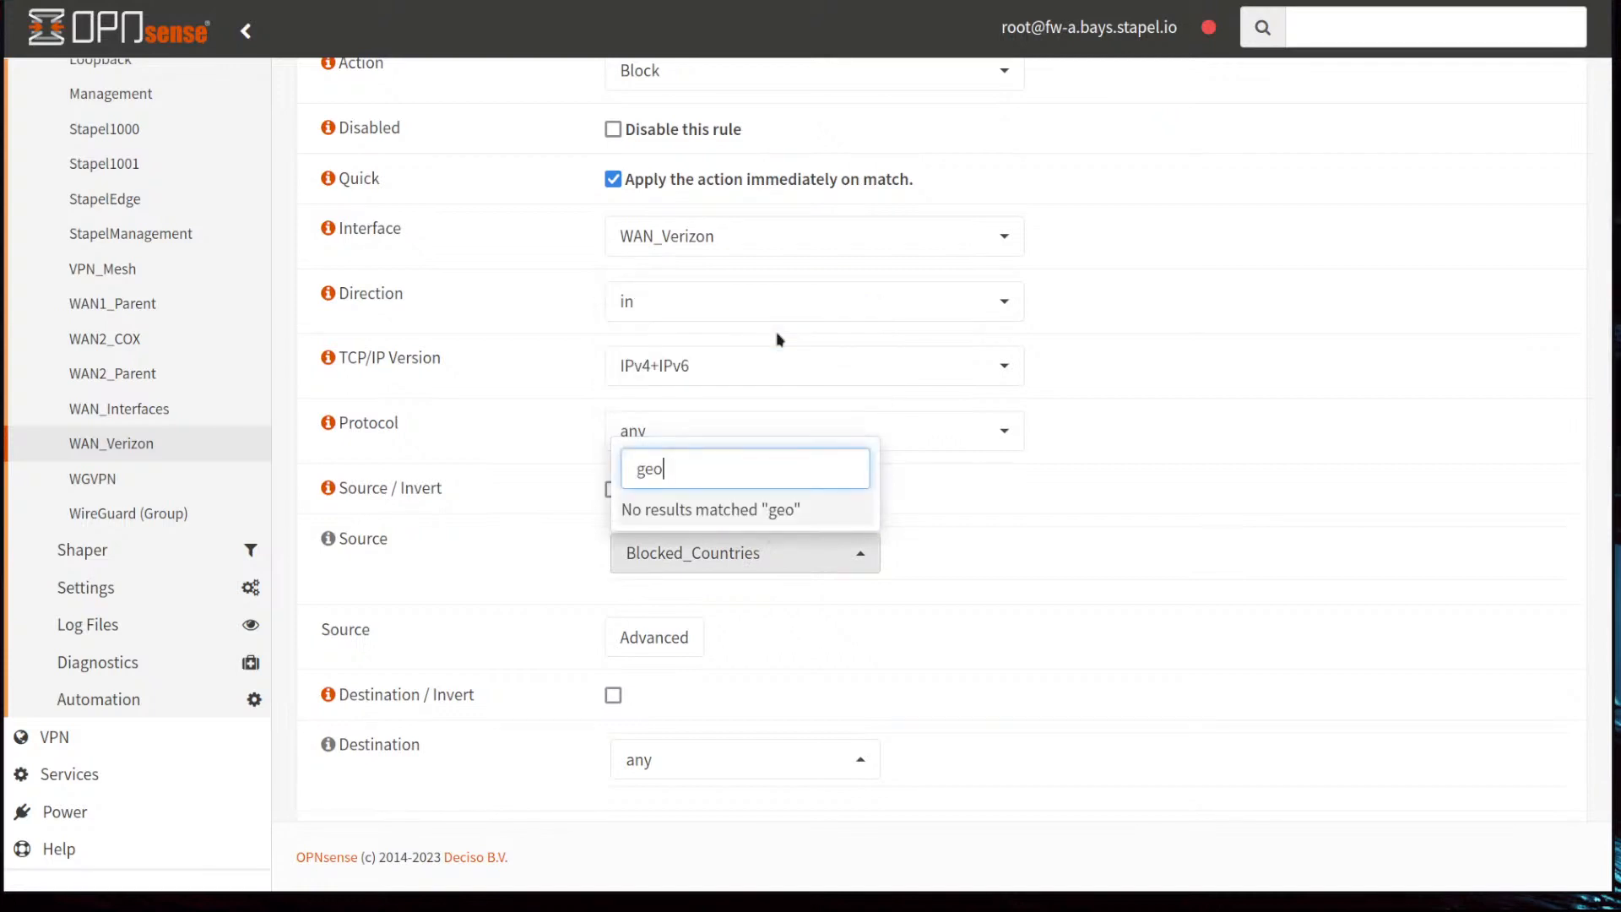
key("BackSpace")
key("BackSpace")
key("BackSpace")
type("Bl")
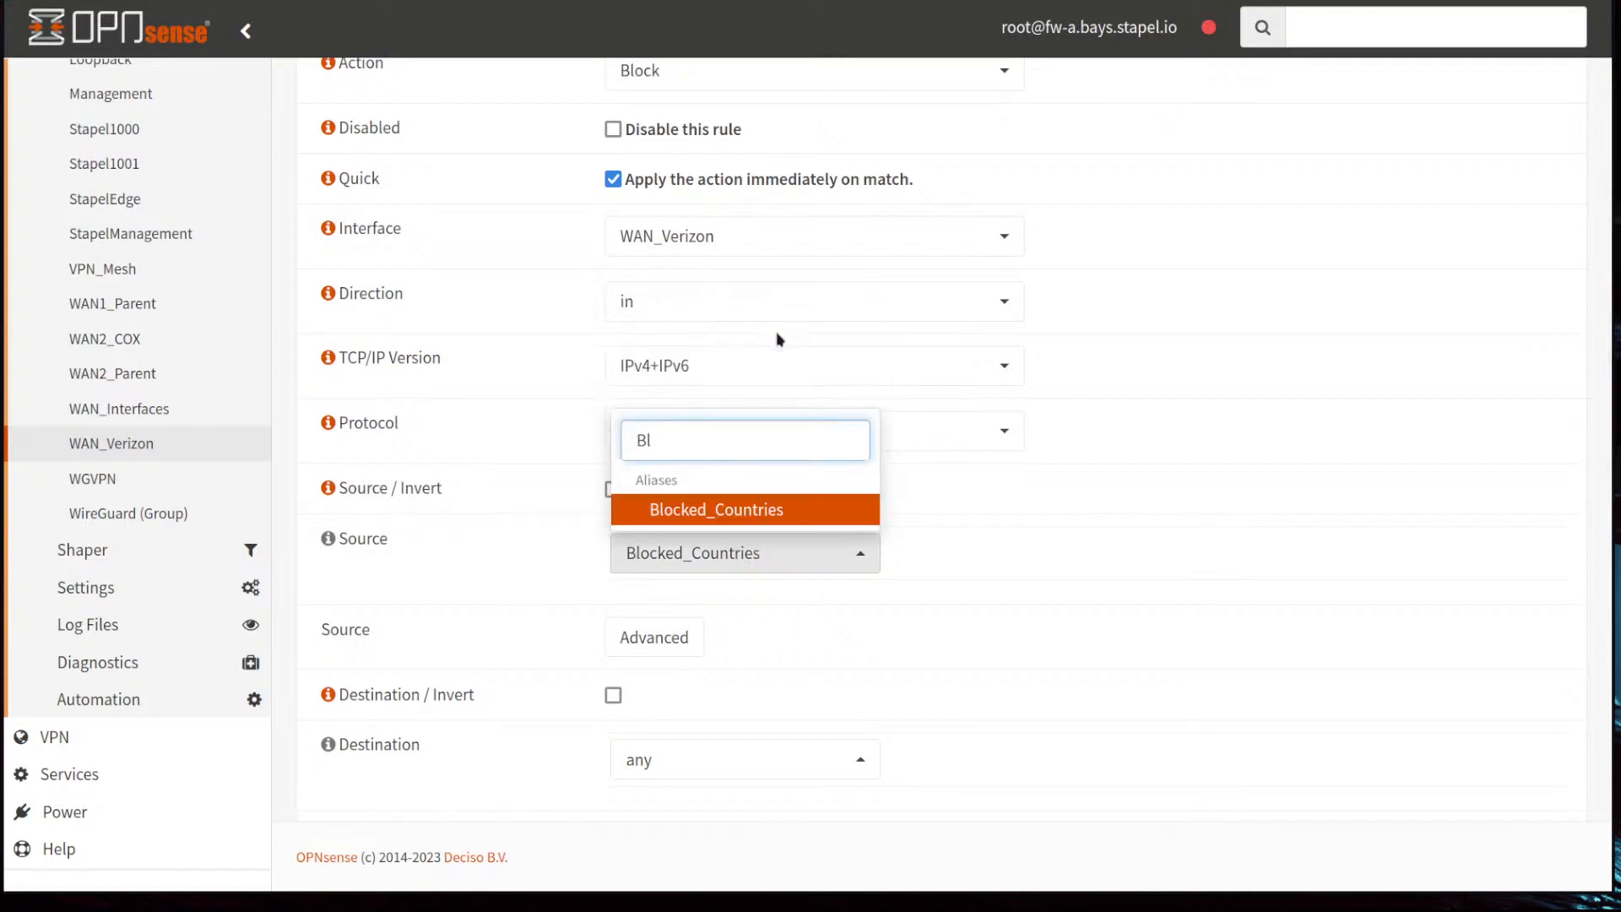
key("BackSpace")
key("BackSpace")
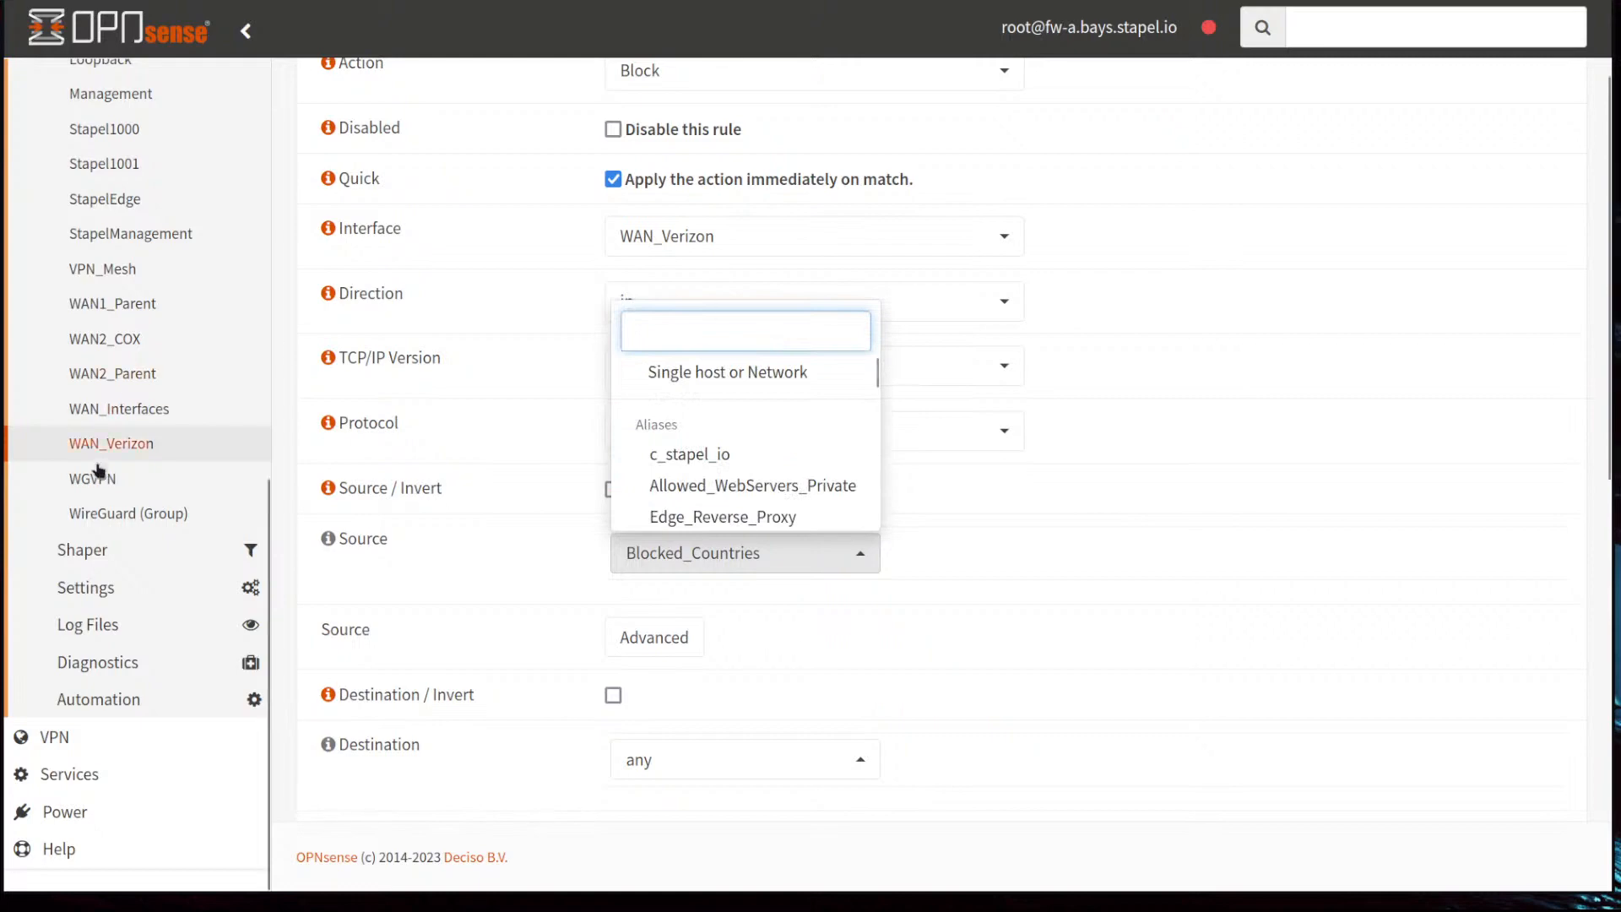
Step: Open the WAN_Interfaces rules, switch to the firewall aliases, search them for "geo", and clear the search
left_click(123, 410)
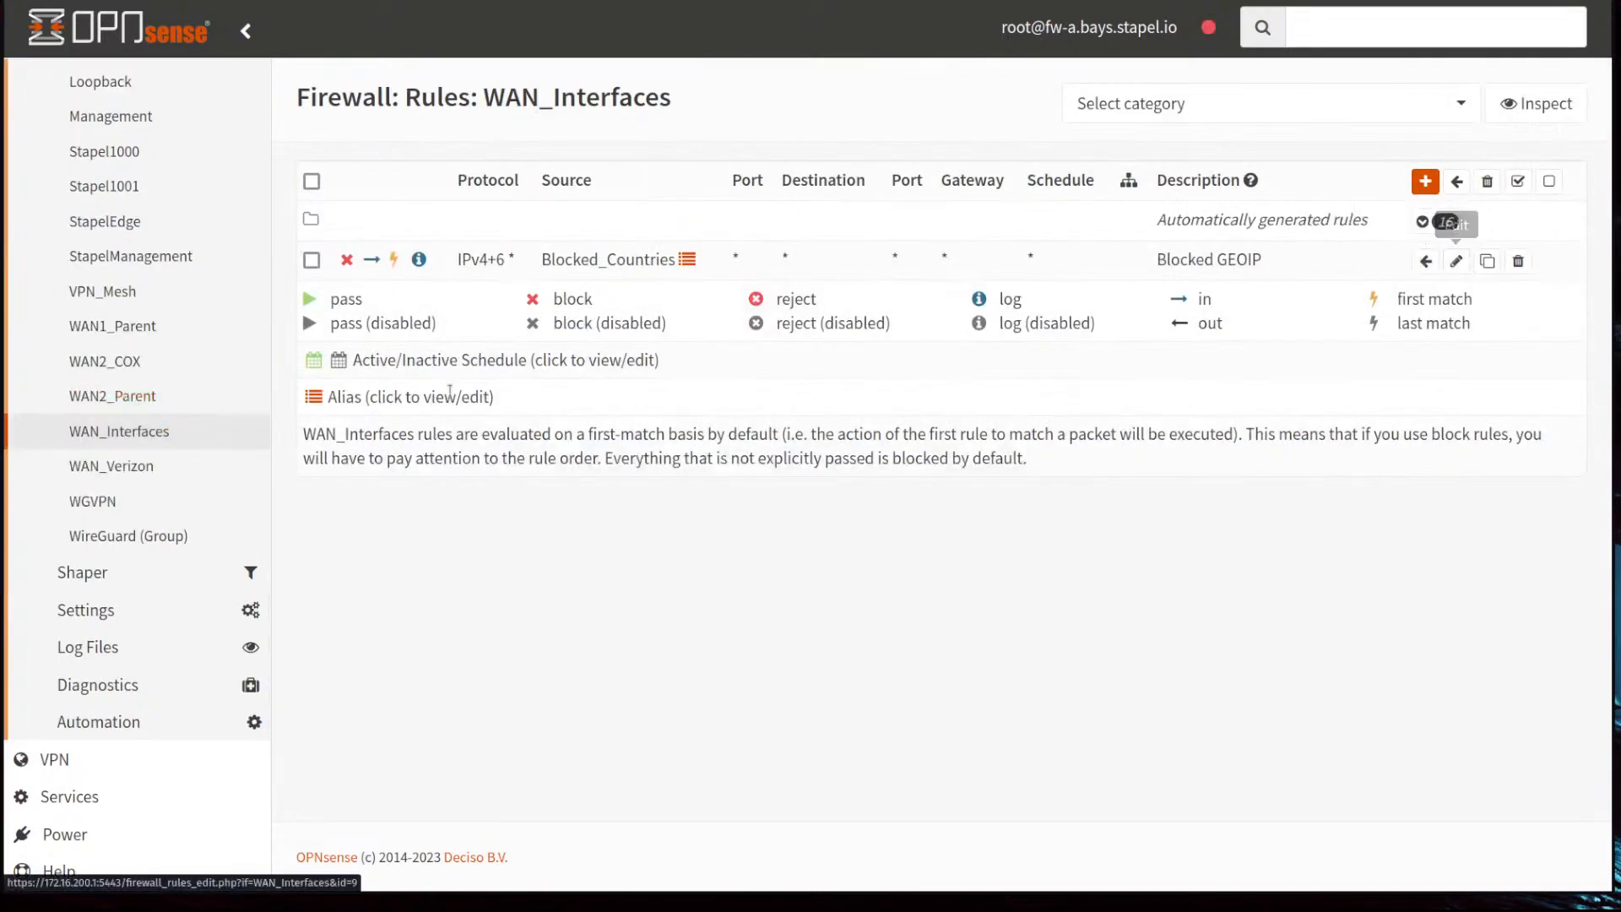
scroll(112, 374, "up", 5)
scroll(114, 374, "up", 3)
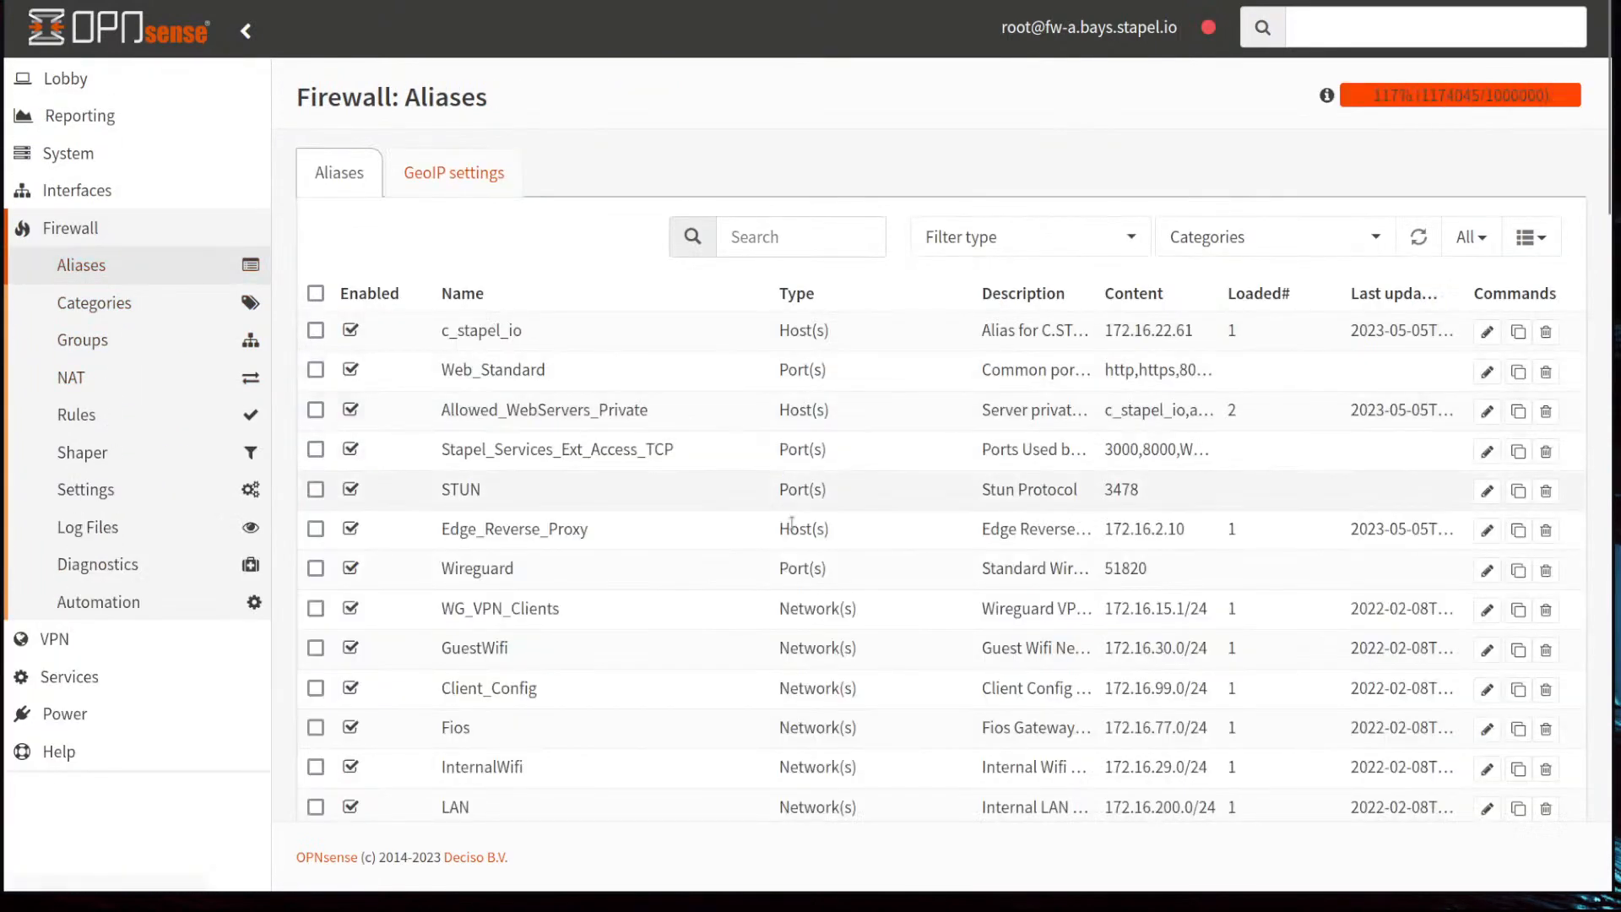
left_click(763, 227)
type("geo")
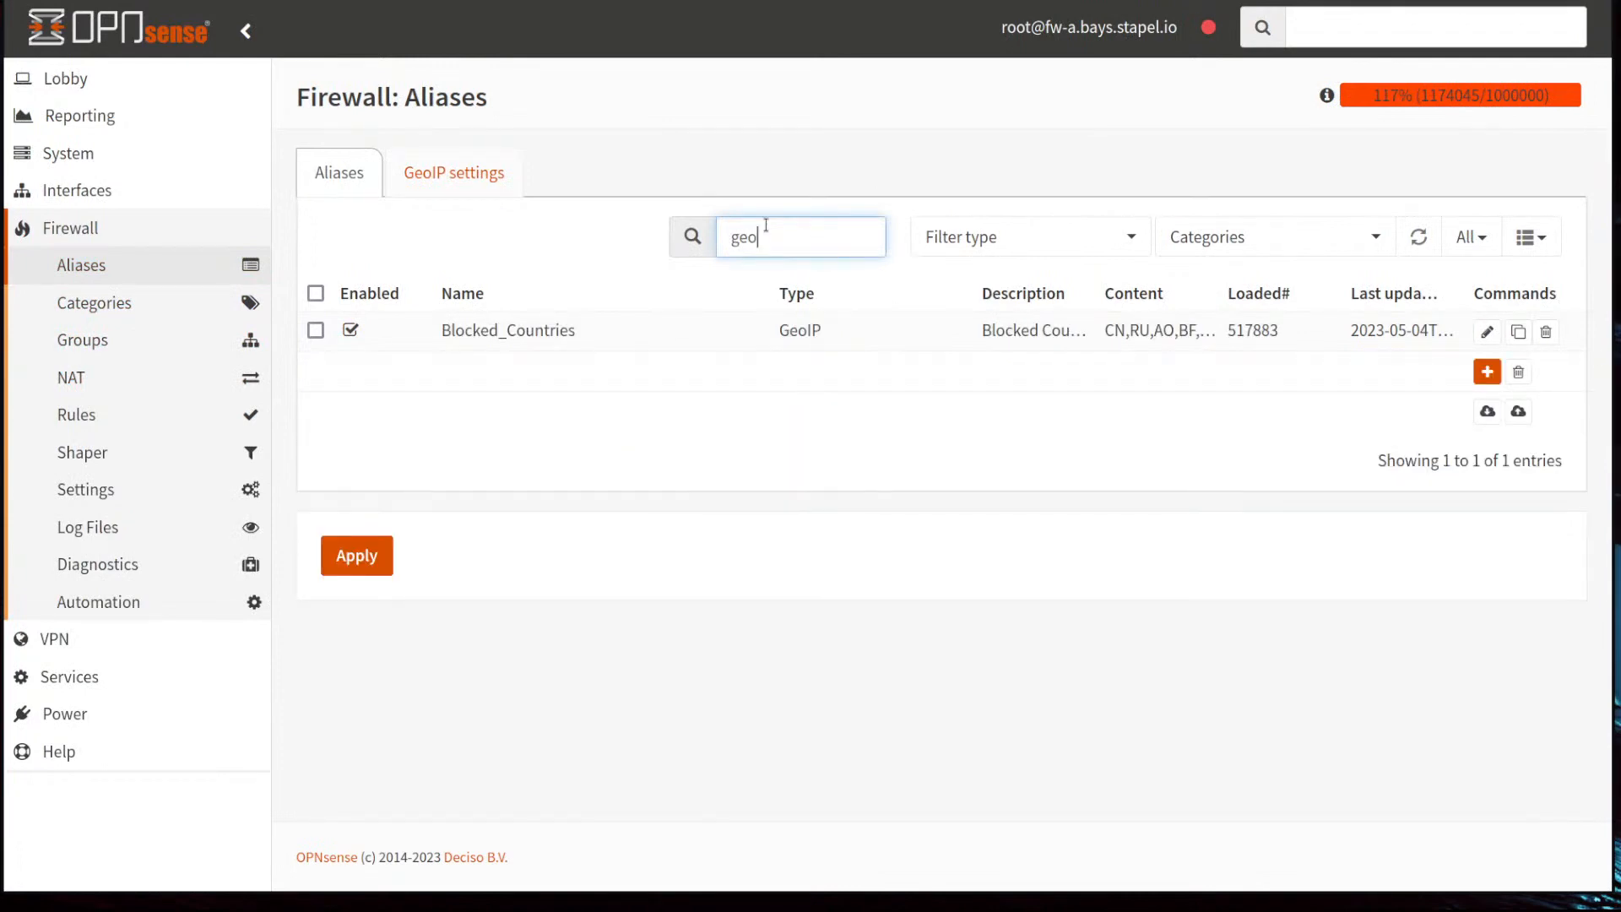
left_click_drag(766, 226, 696, 236)
key("BackSpace")
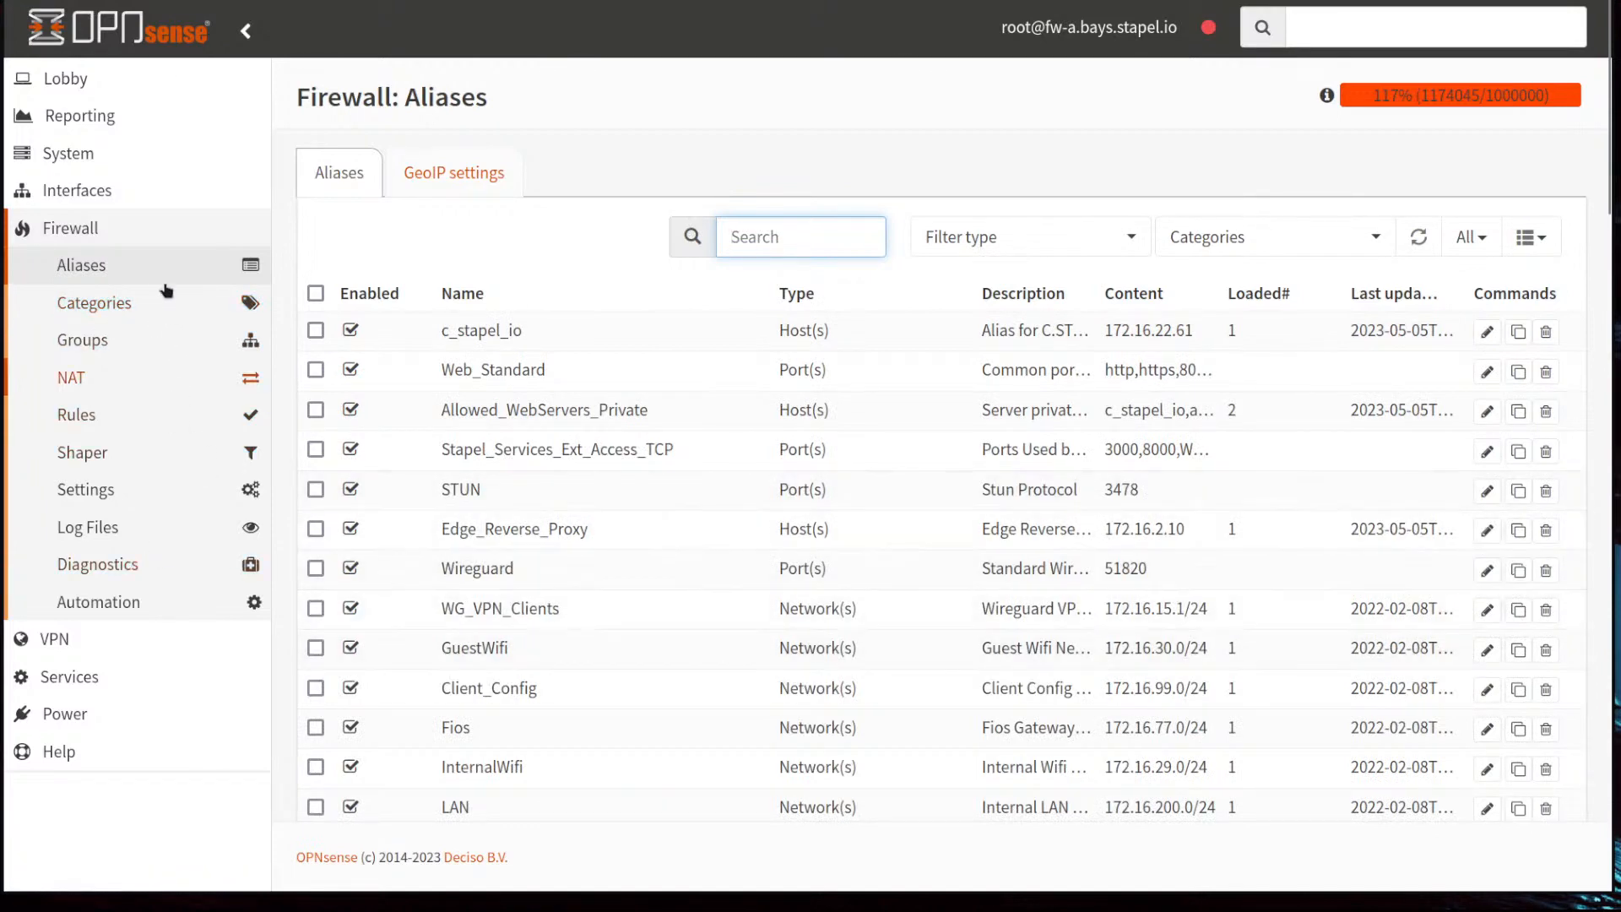
Step: Return to the firewall rules of the WAN_Interfaces group and open its Blocked GEOIP rule for editing
scroll(138, 528, "down", 3)
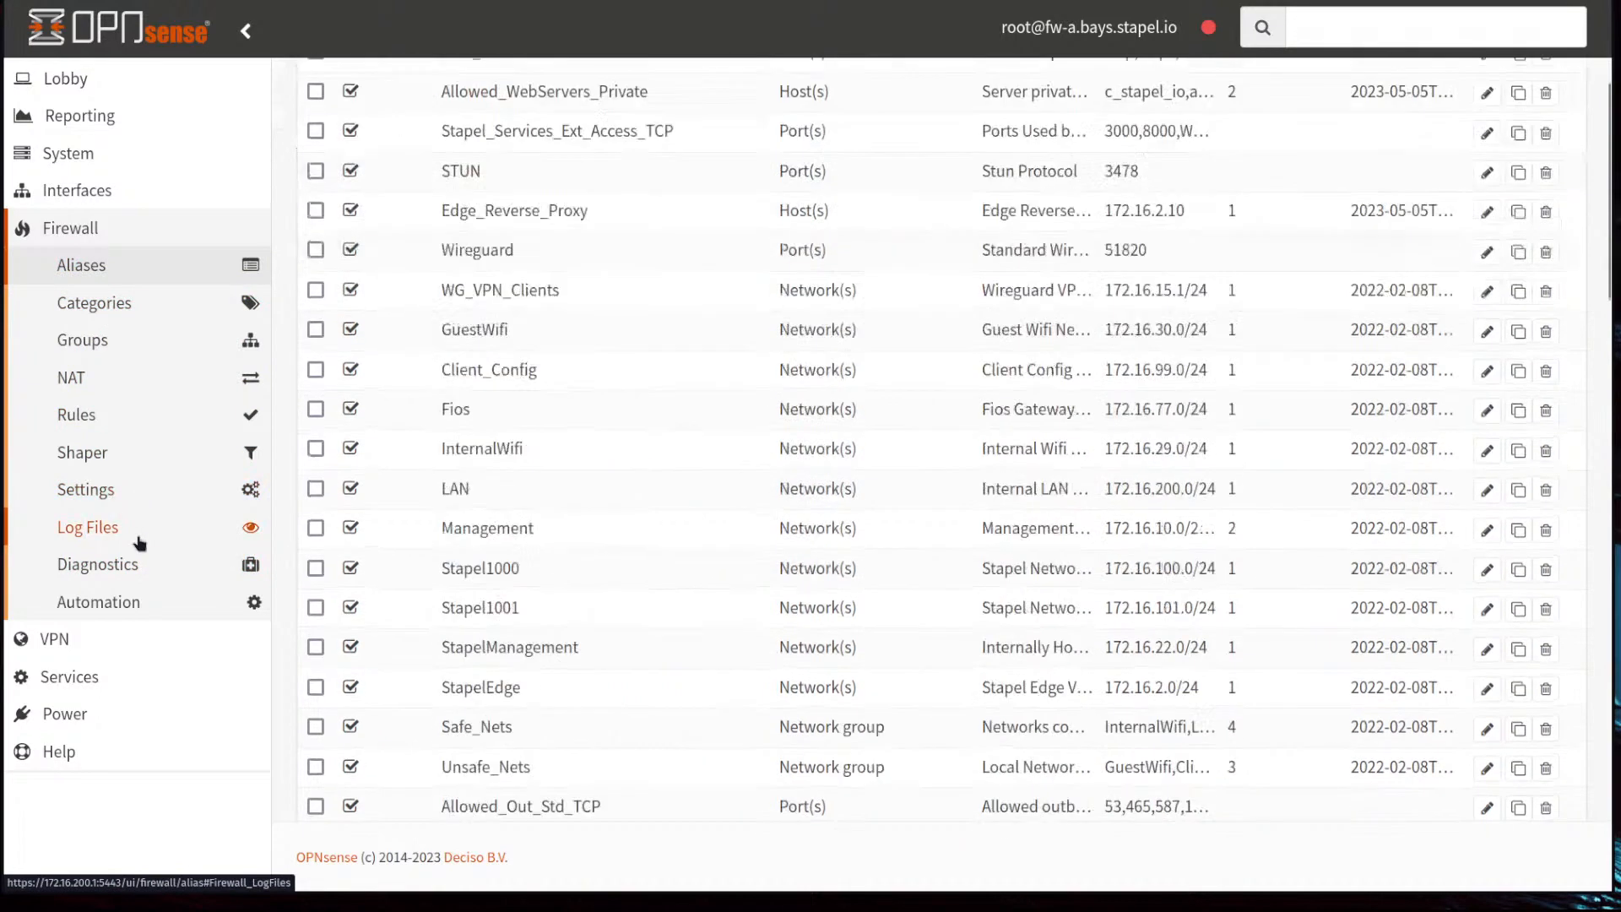
left_click(95, 418)
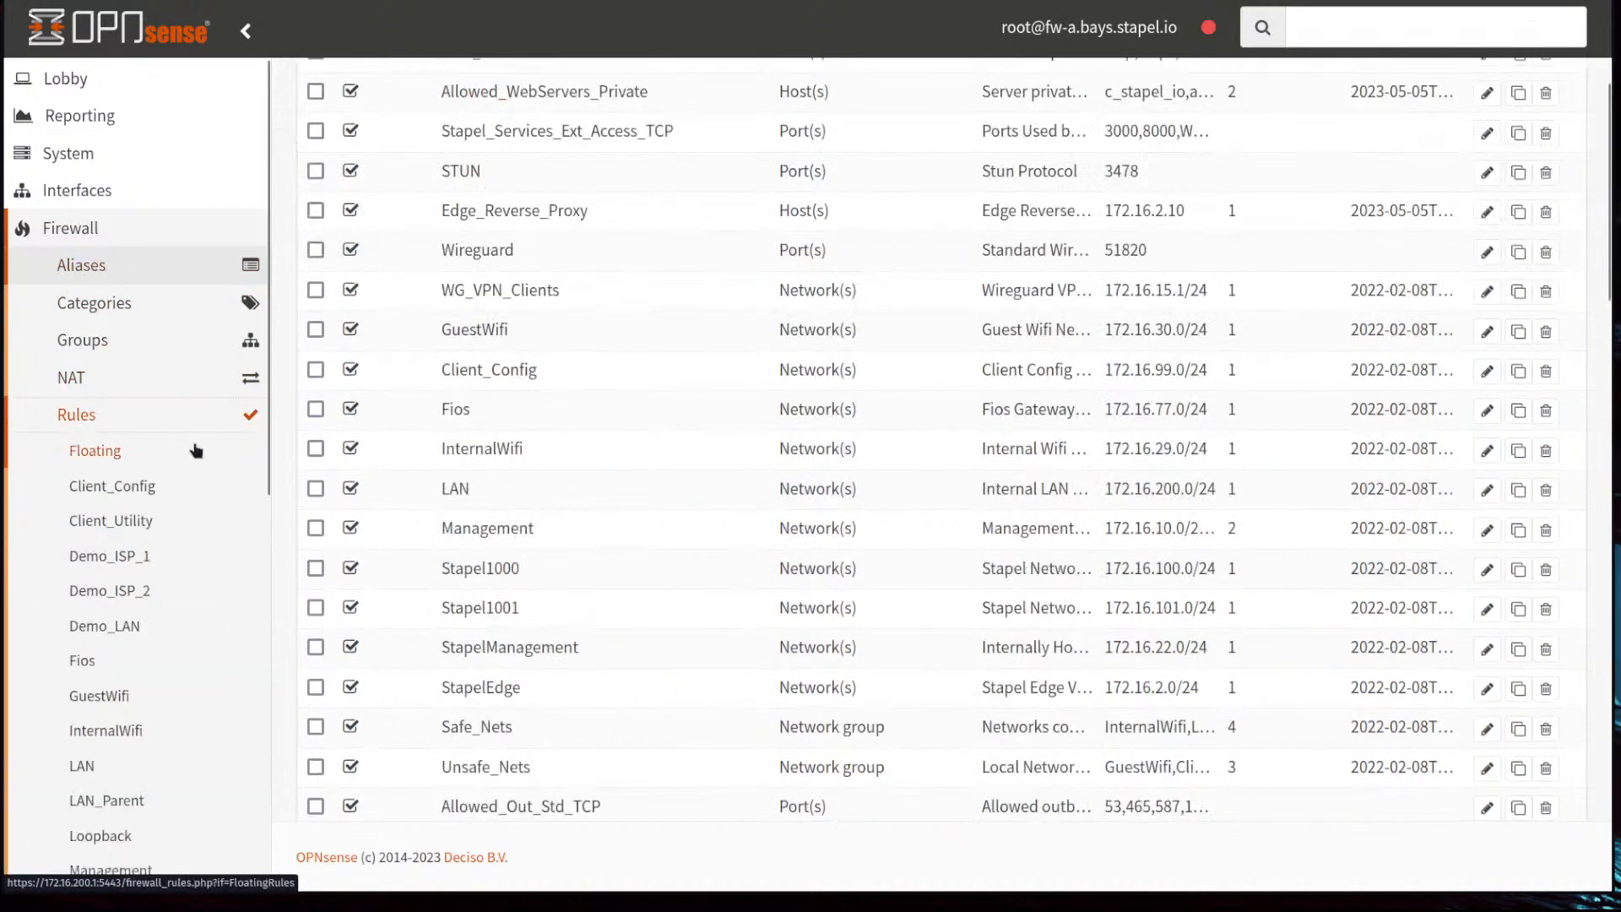
scroll(198, 604, "down", 5)
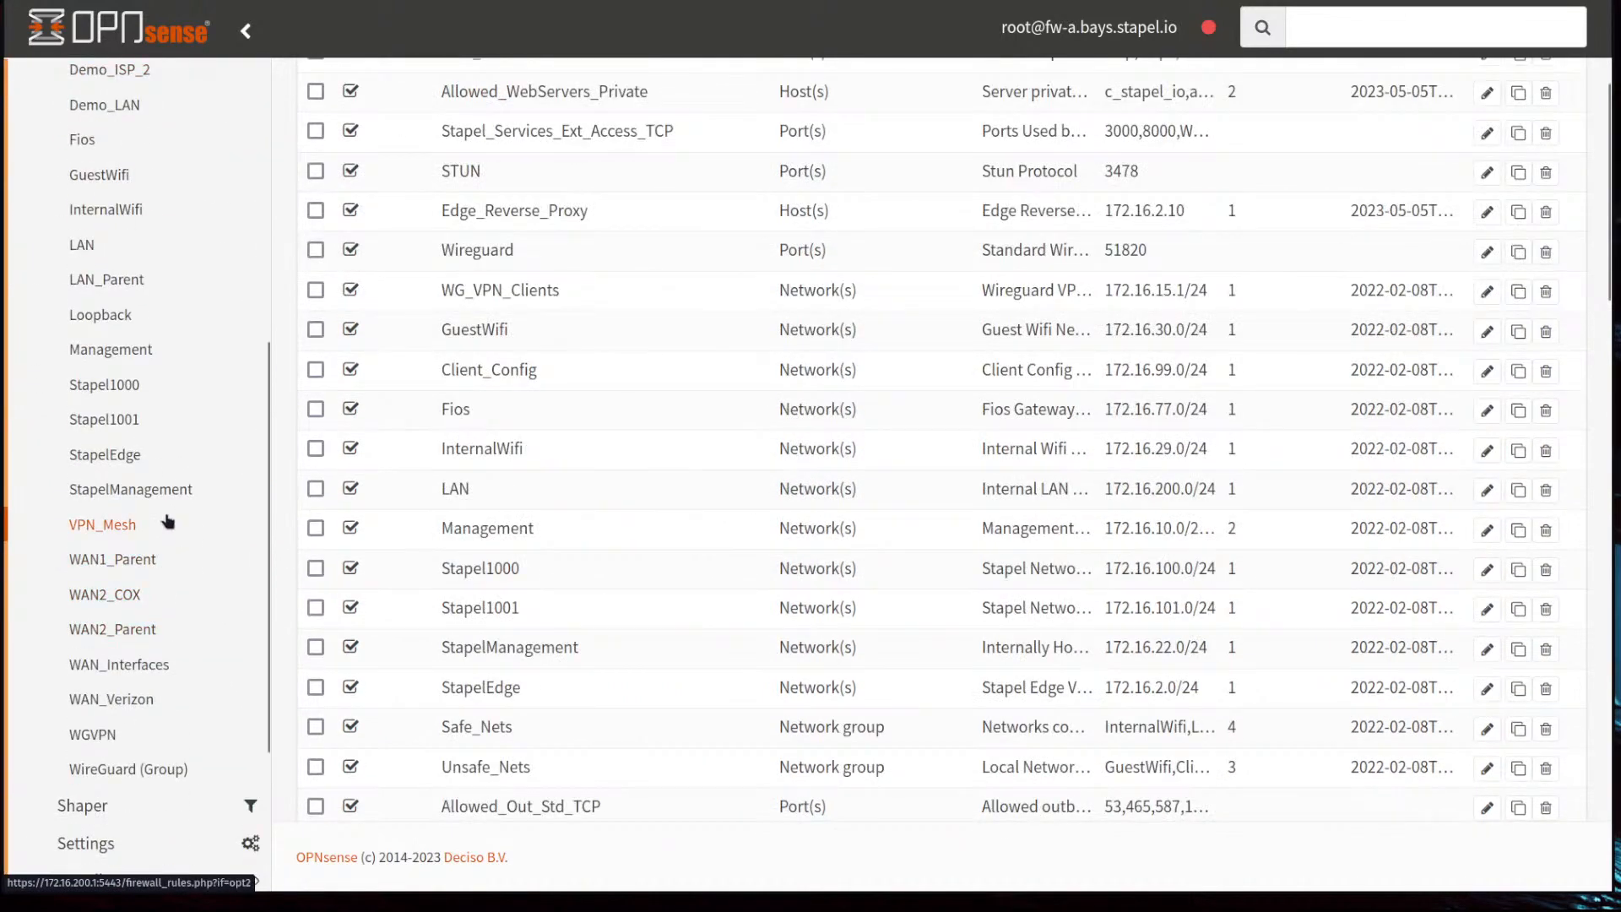
left_click(135, 669)
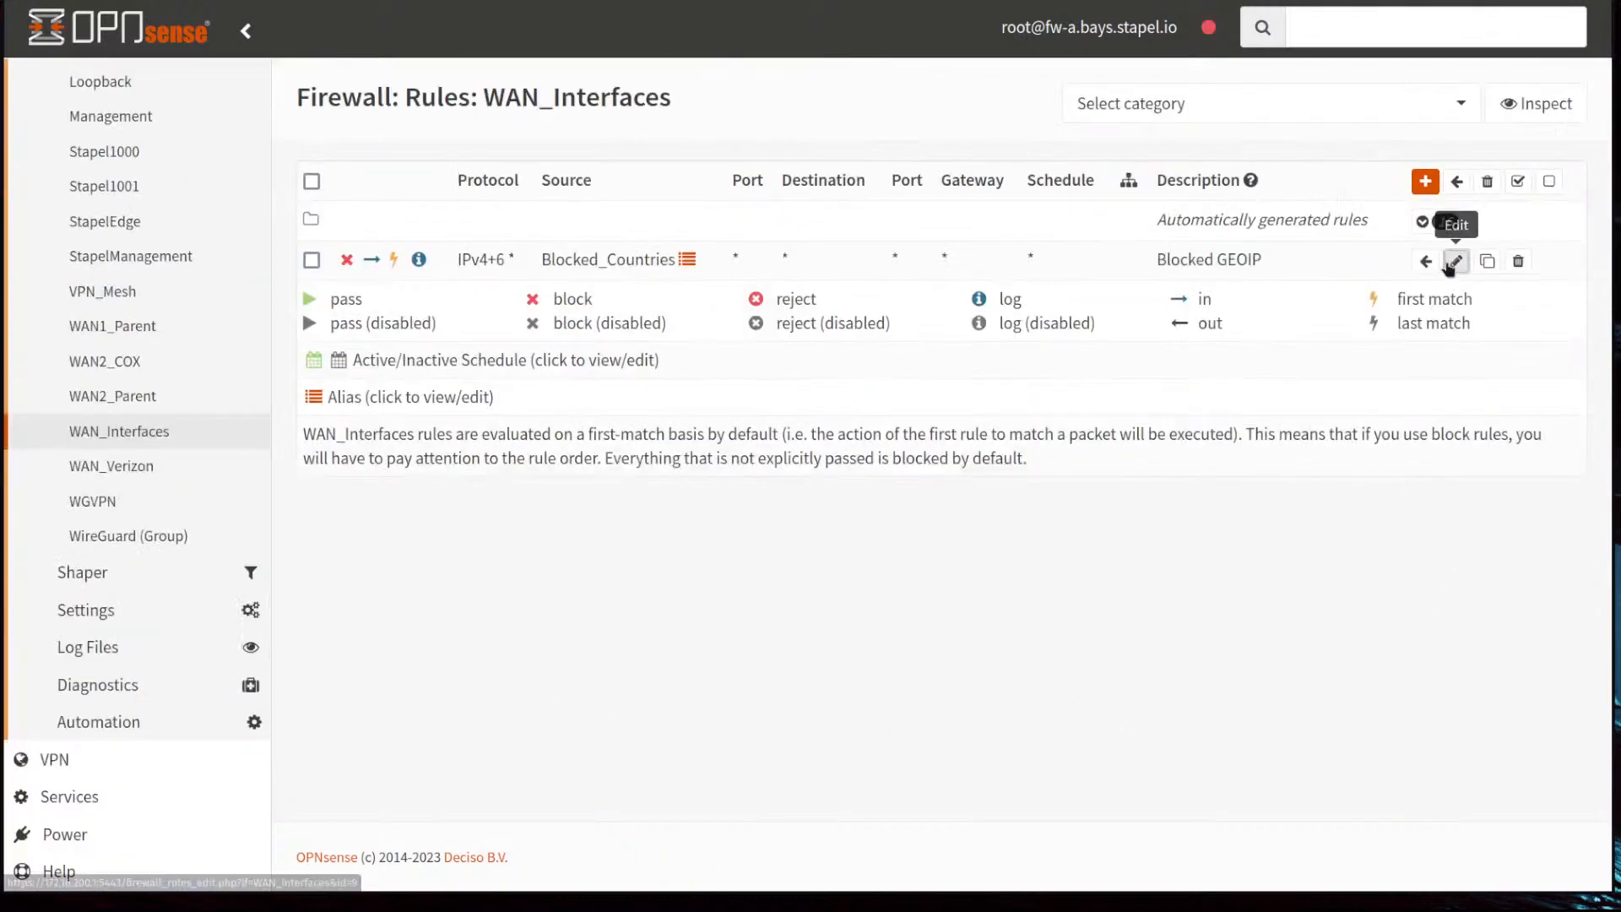
left_click(1454, 261)
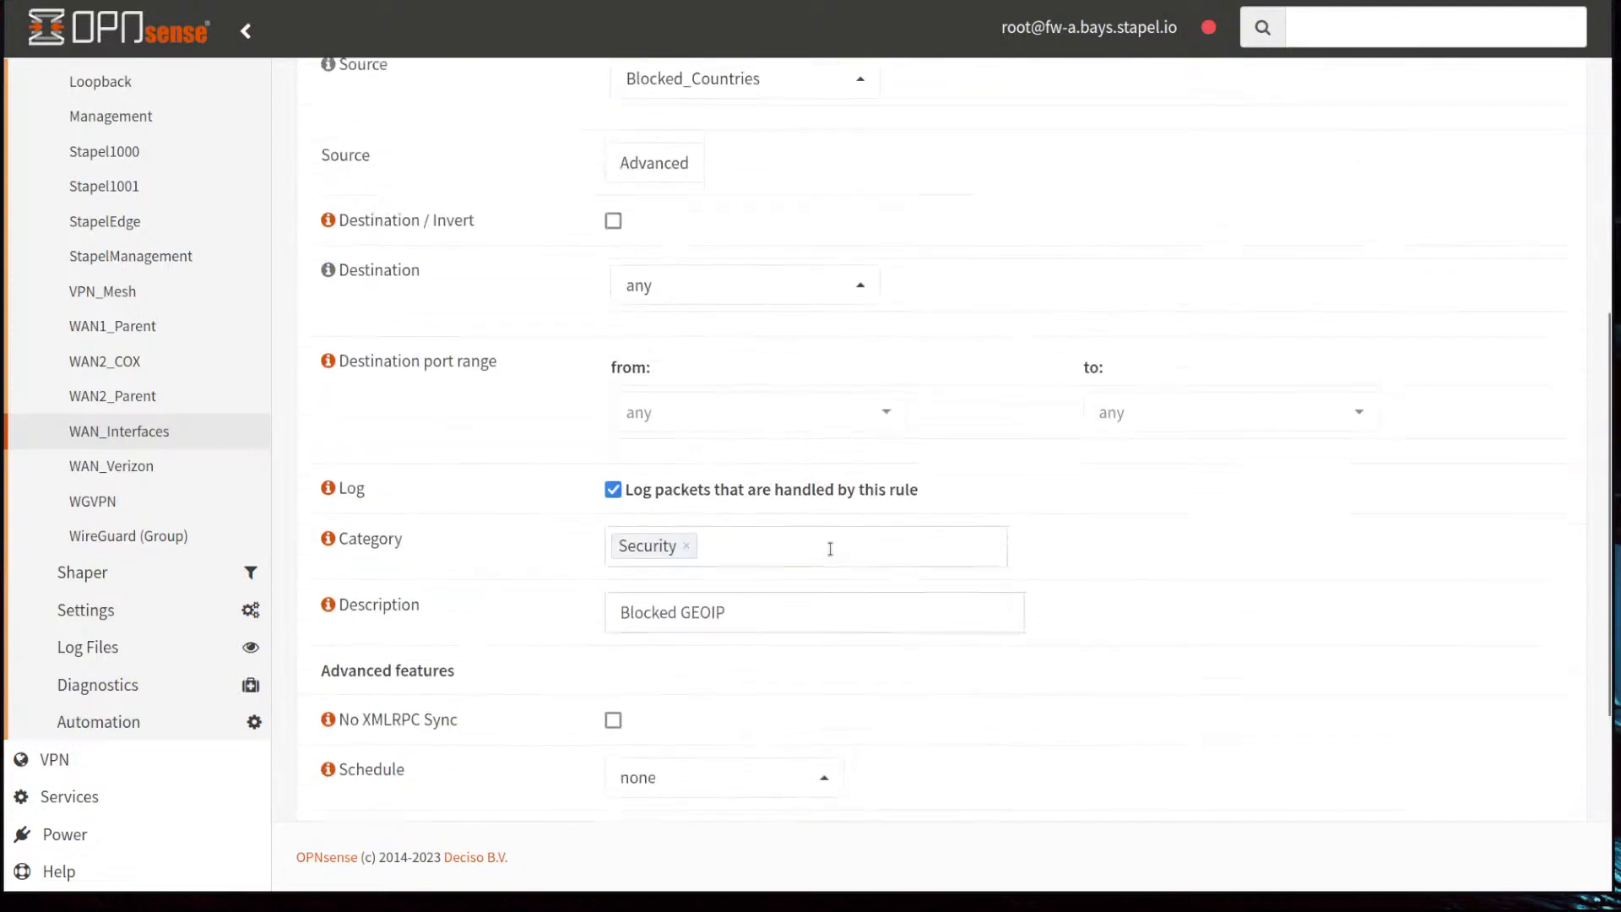
Step: Search the rule's source aliases for "geo" and "Blc", and close the list keeping Blocked_Countries as the source
scroll(830, 550, "up", 4)
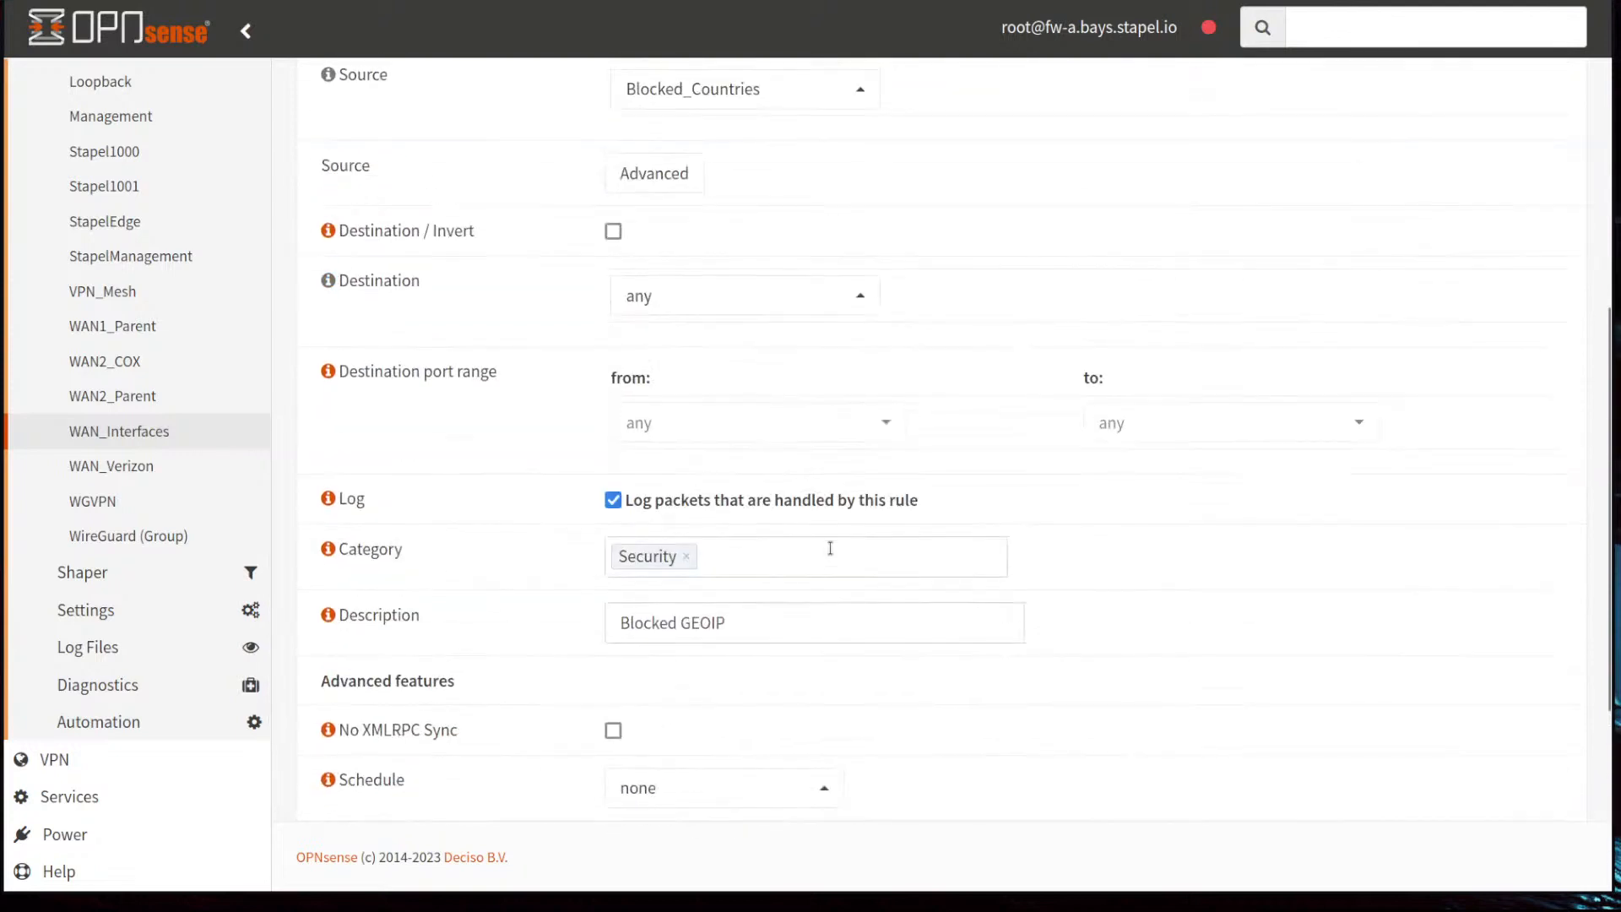
left_click(811, 417)
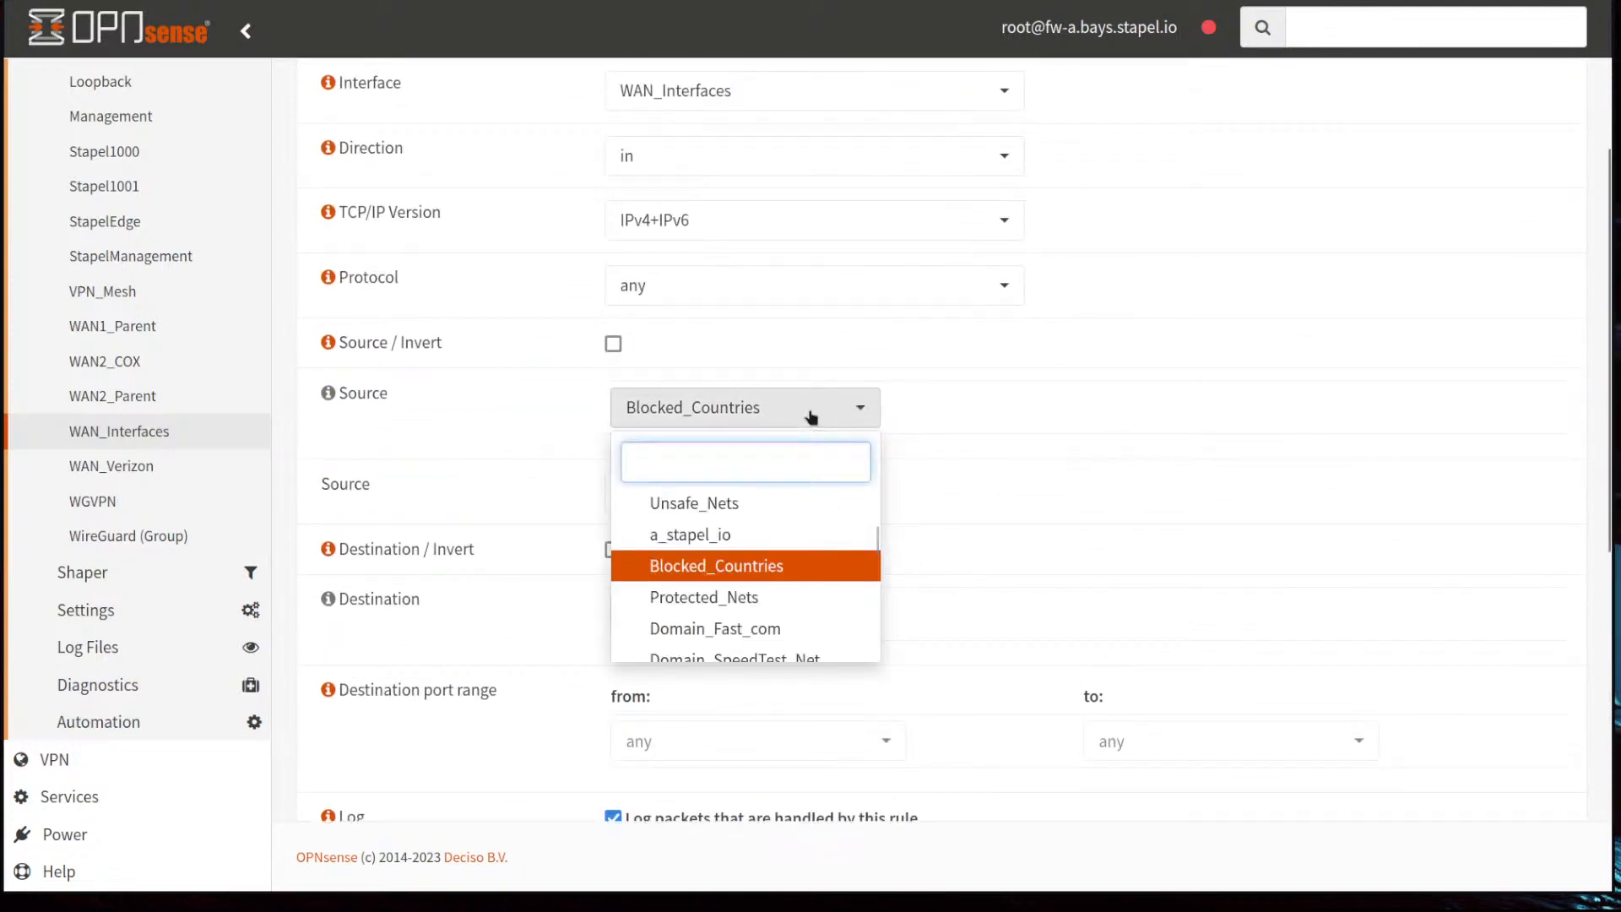
type("geo")
key("BackSpace")
key("BackSpace")
key("BackSpace")
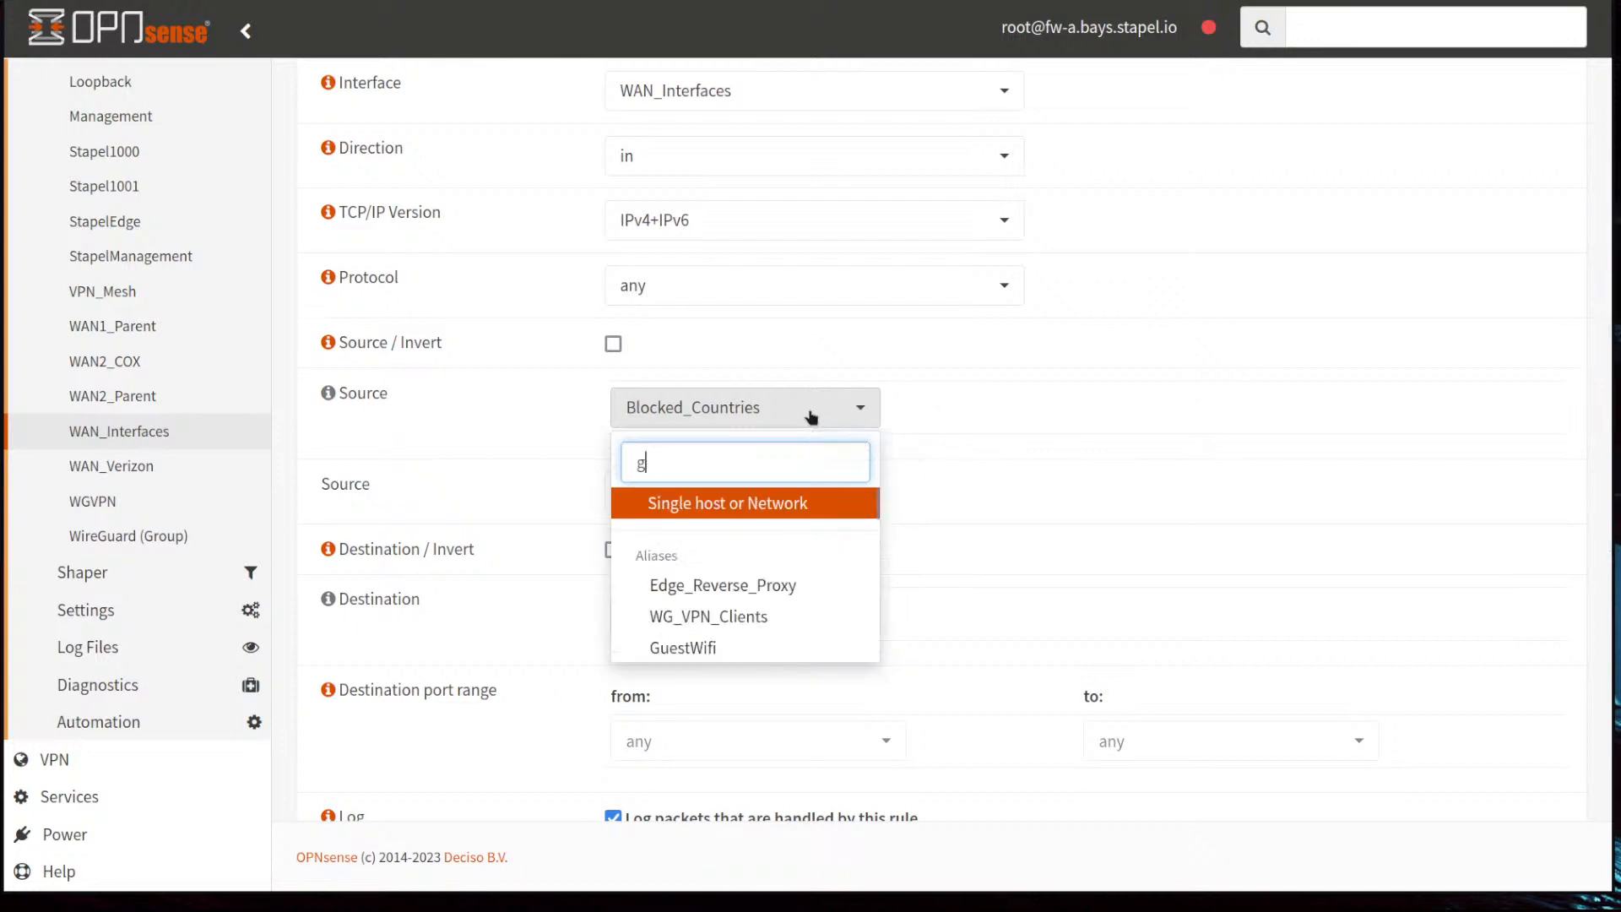
type("Blco")
key("BackSpace")
key("BackSpace")
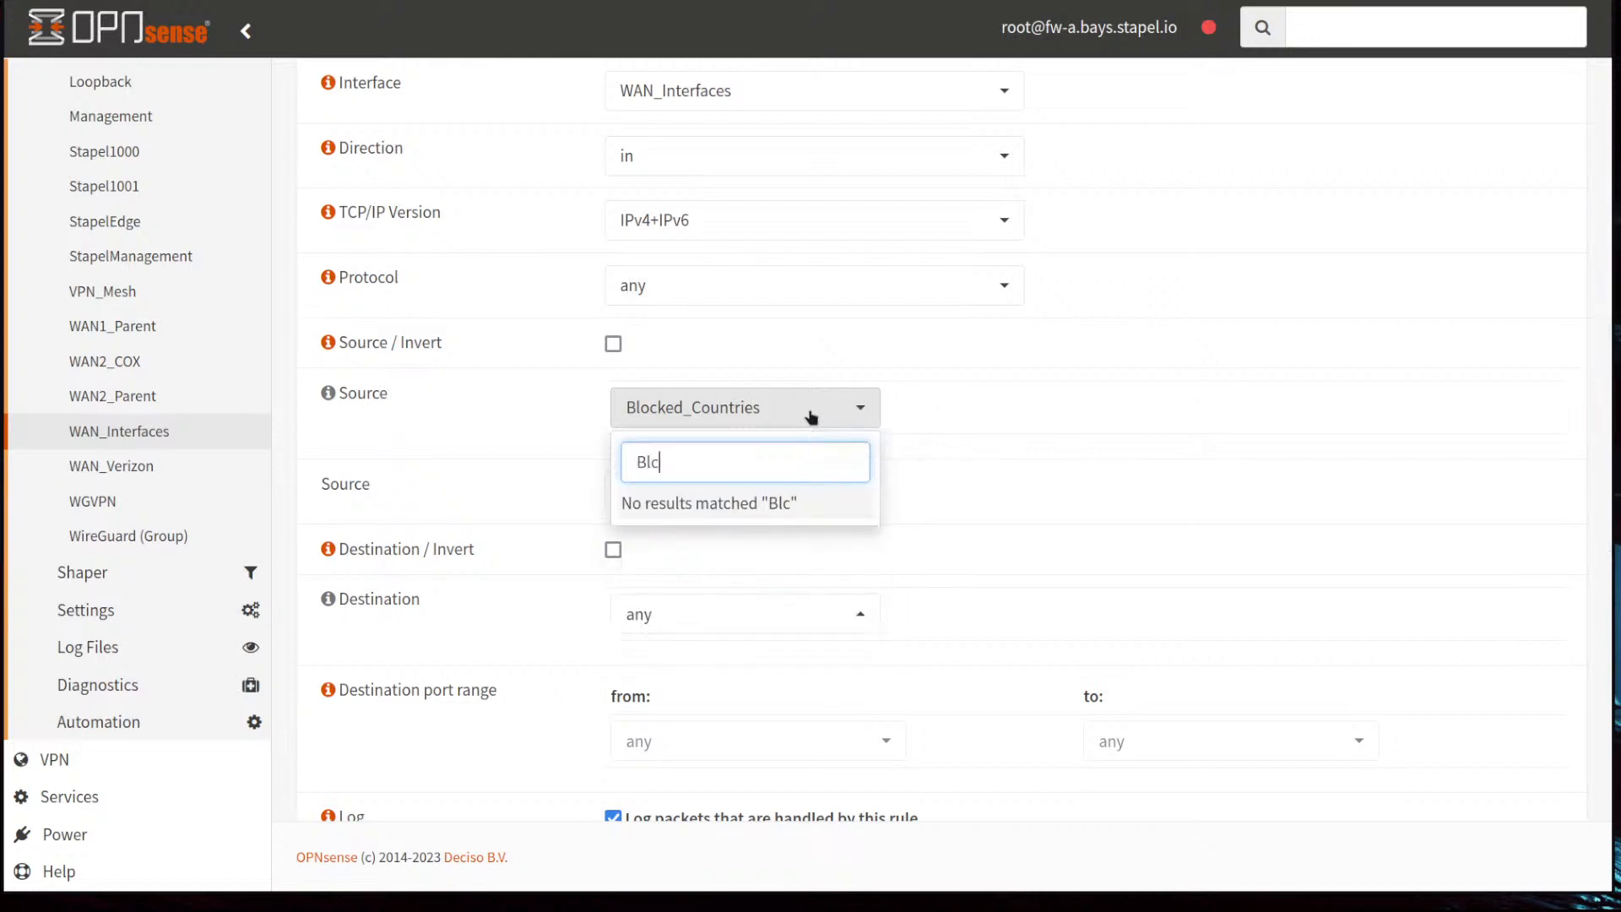
left_click(769, 524)
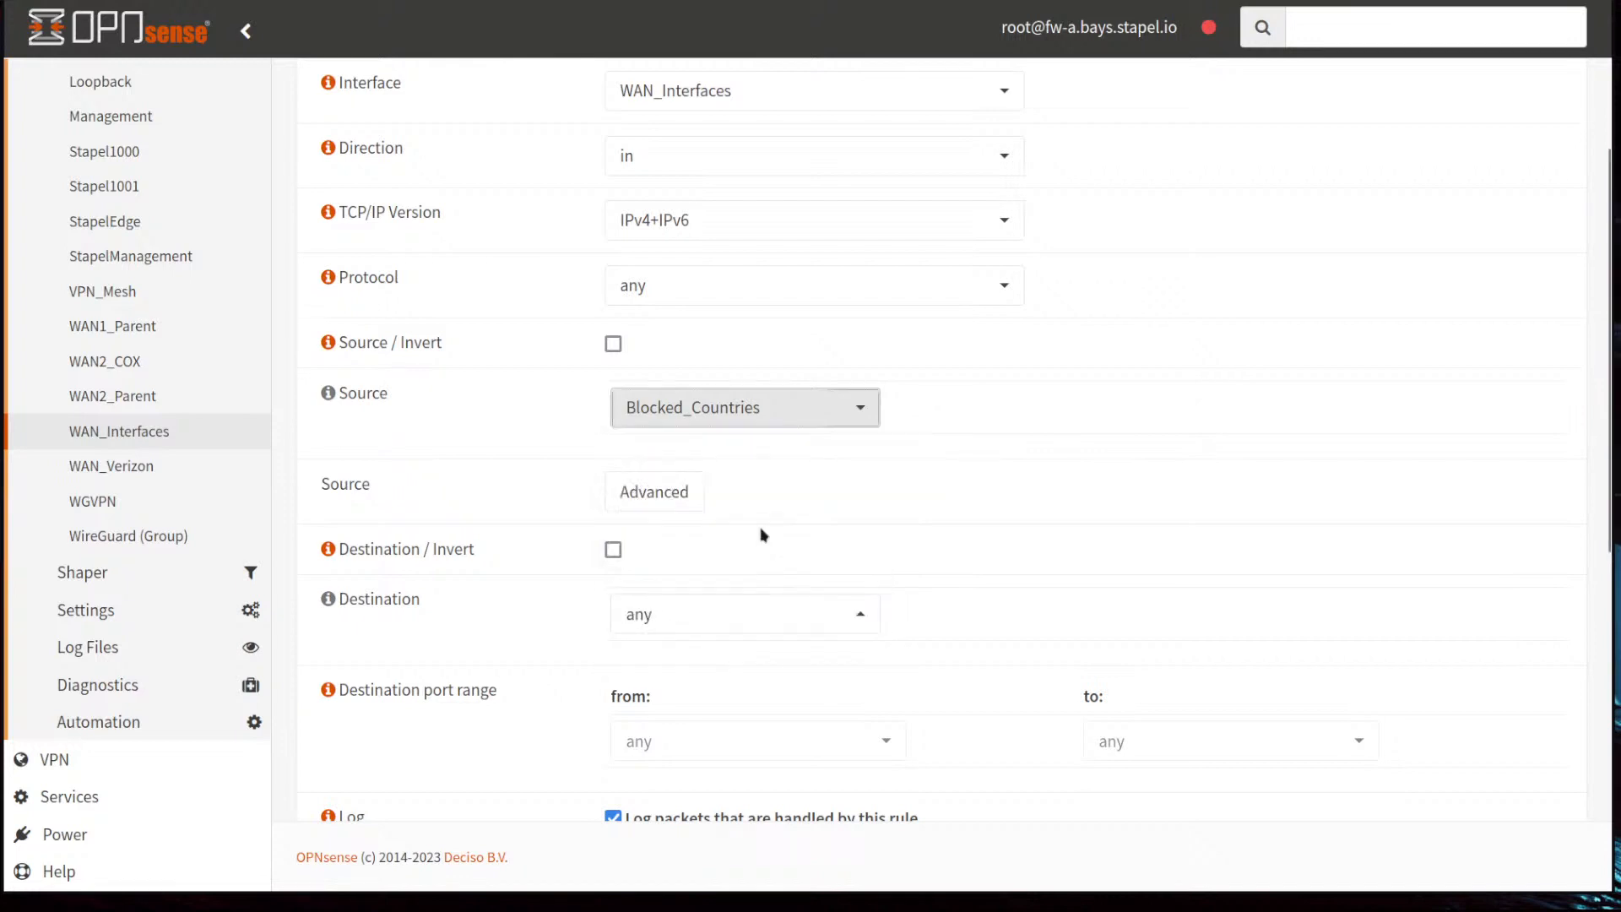
Step: Set the rule's description to Blocked_Countries, copy that text, and save and apply the rule change
scroll(1197, 530, "down", 5)
scroll(1197, 532, "down", 3)
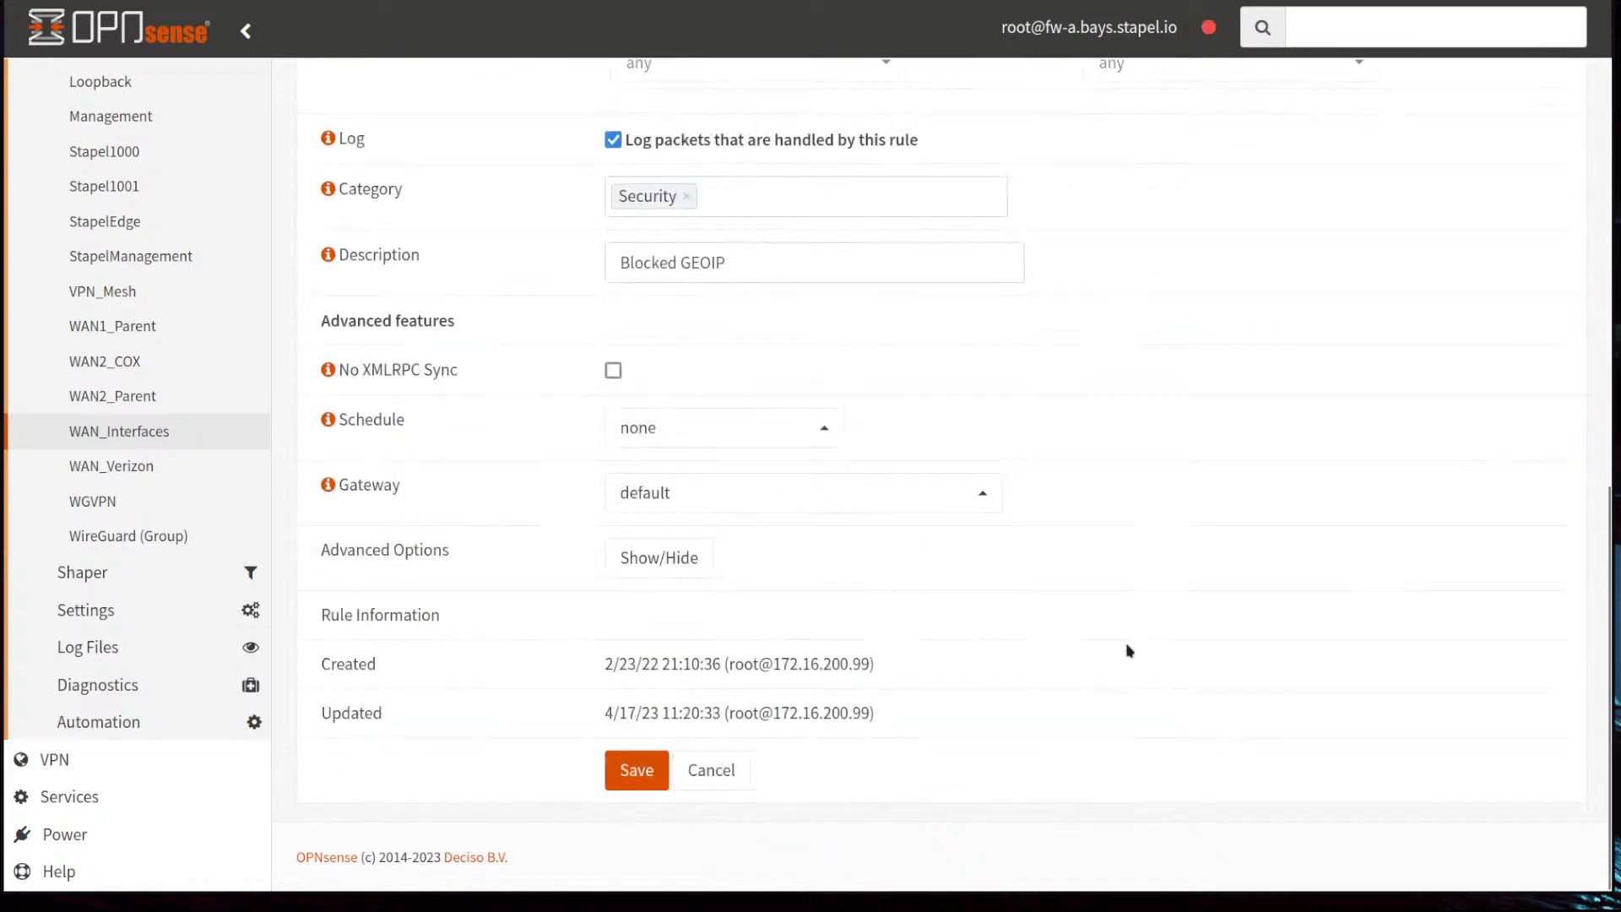
left_click(737, 263)
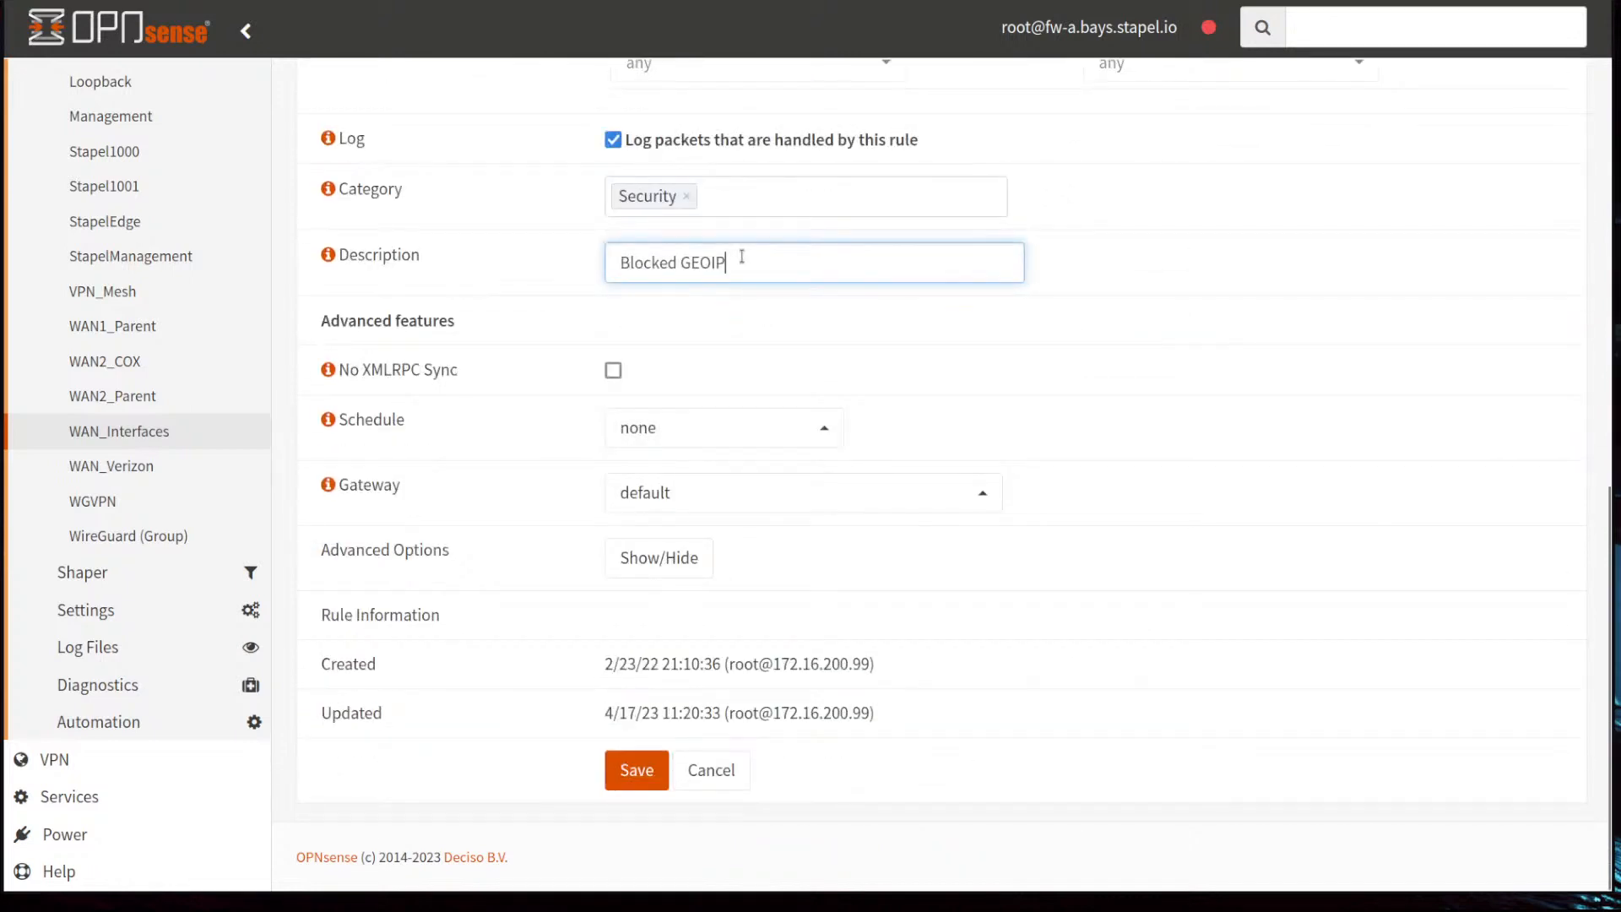
key("BackSpace")
key("BackSpace")
key("BackSpace")
key("BackSpace")
key("BackSpace")
key("BackSpace")
type("_")
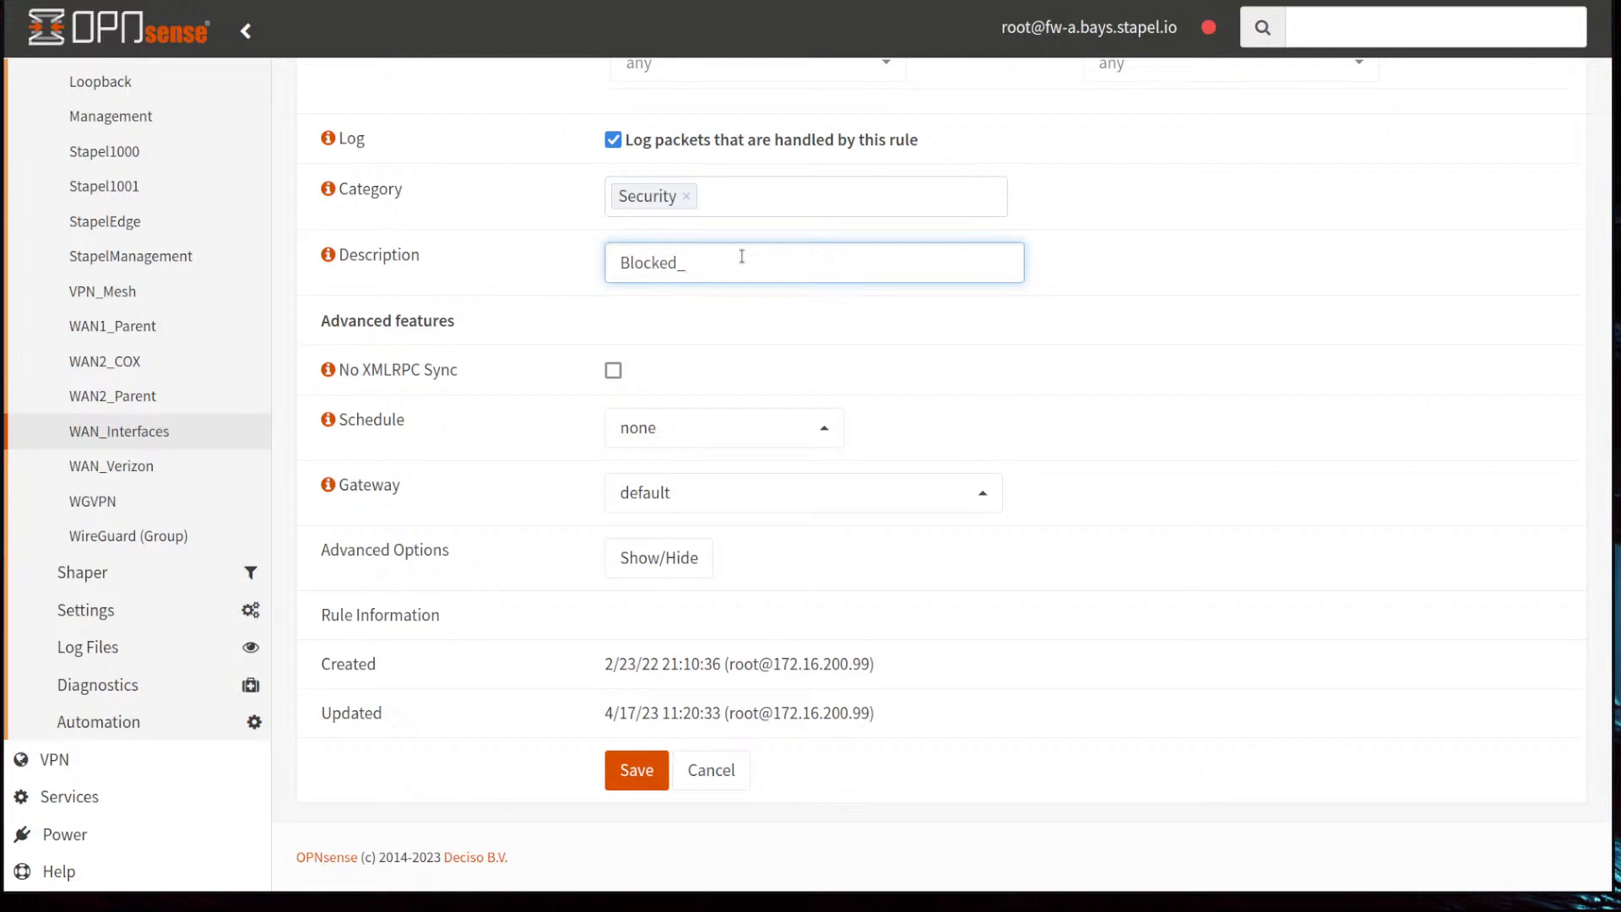
type("Countries")
key("ctrl+a")
key("ctrl+c")
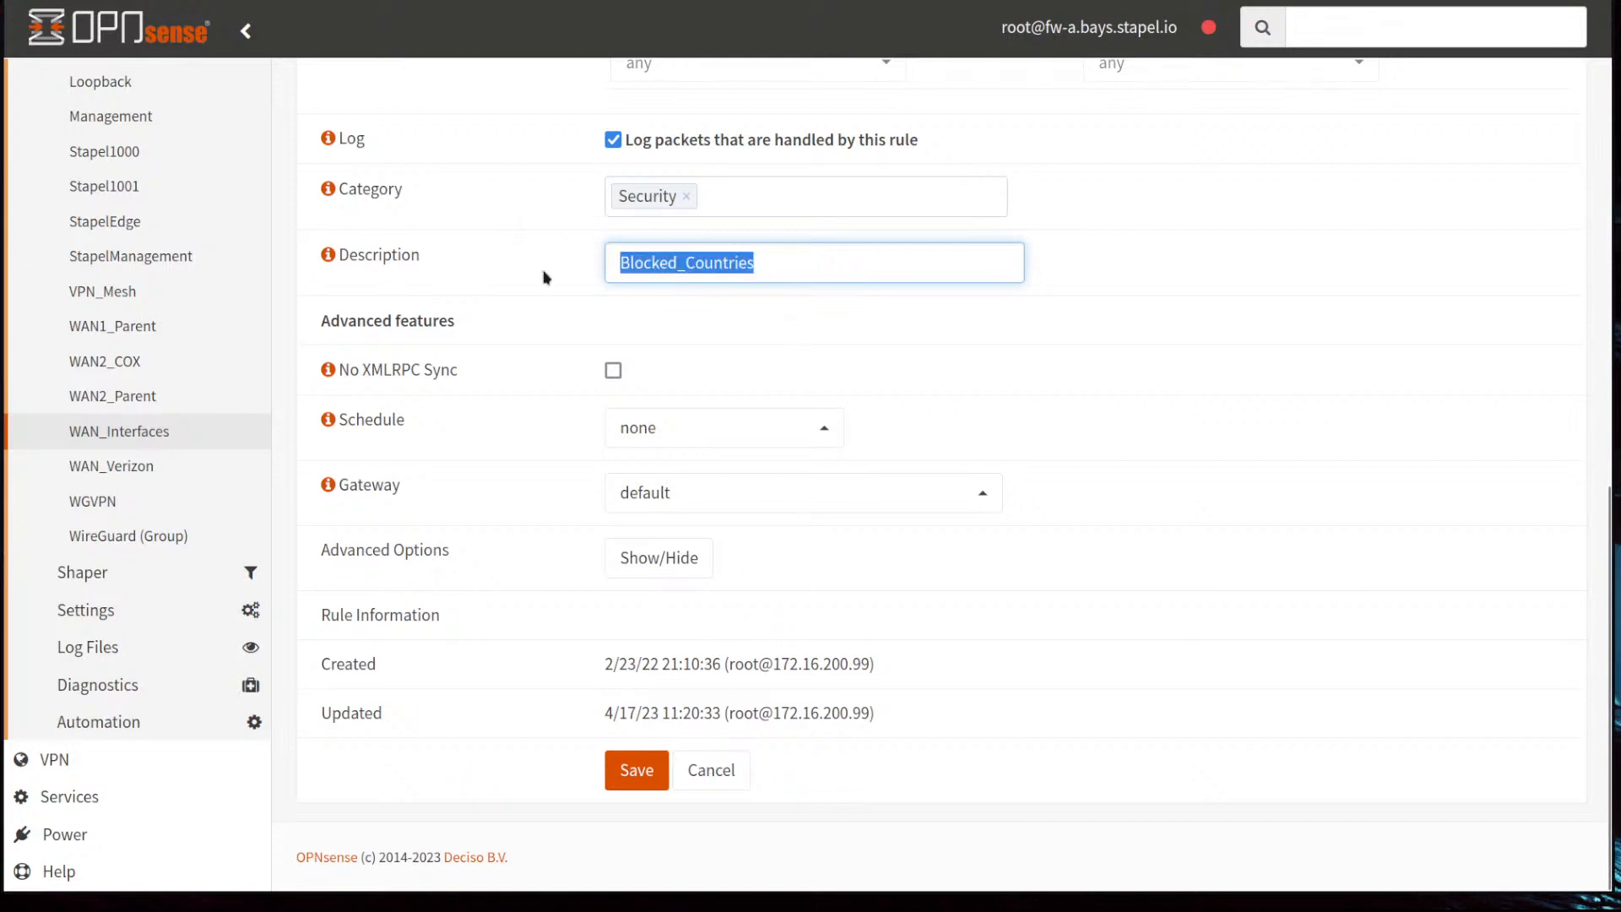
left_click(650, 771)
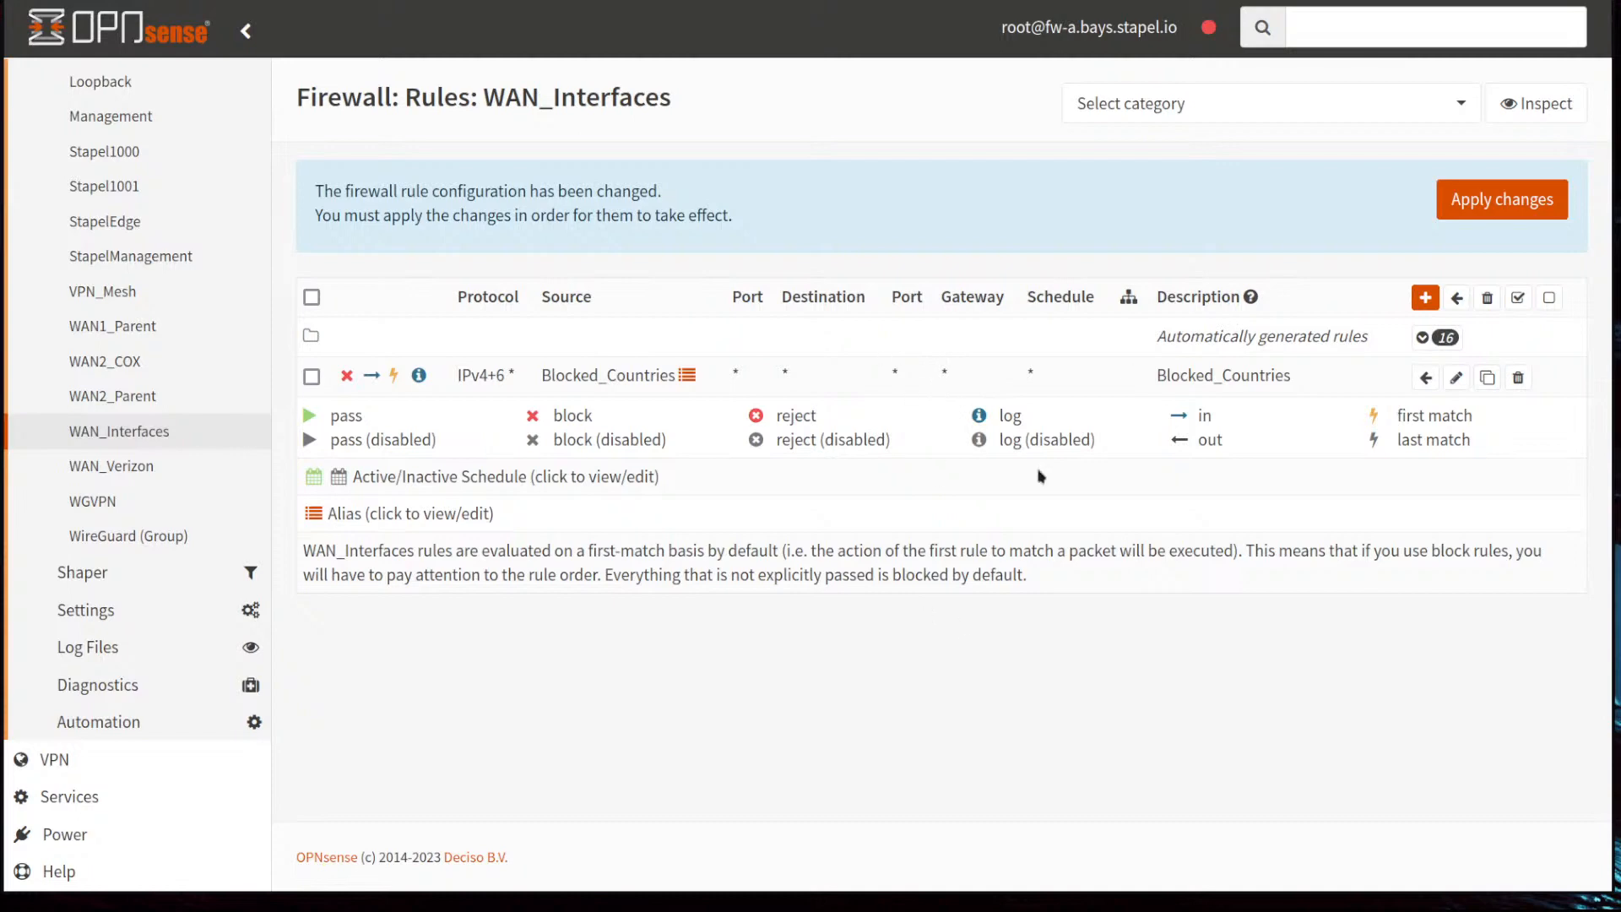
left_click(1502, 200)
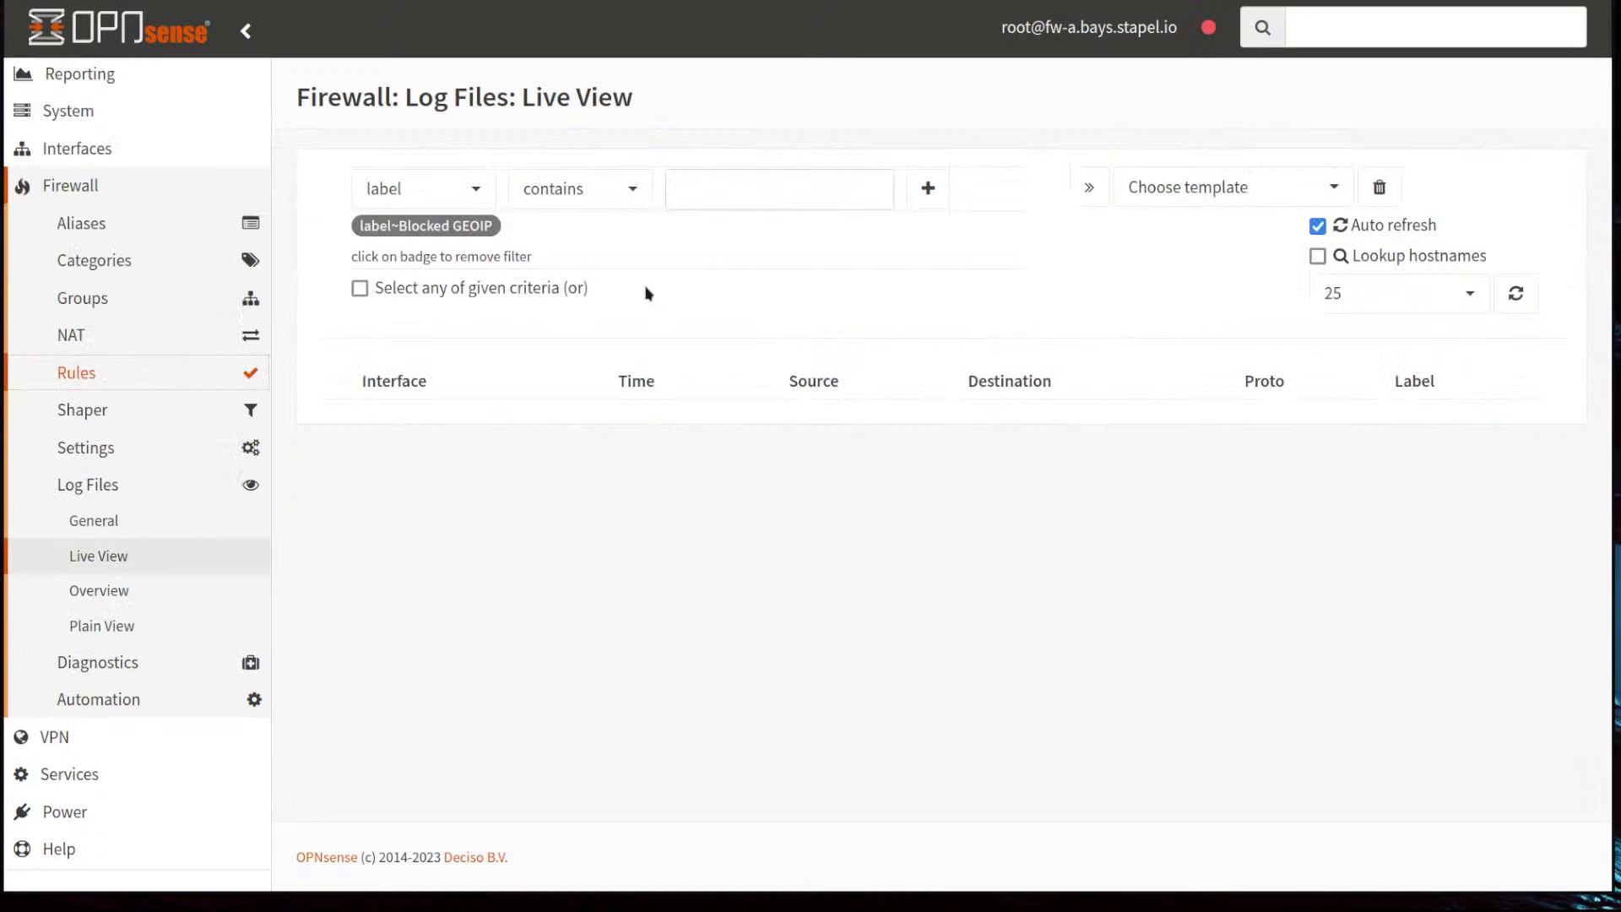
Step: Replace the firewall live view's Blocked GEOIP filter with one for labels containing the copied text Blocked_Countries
left_click(429, 225)
left_click_drag(789, 190, 640, 170)
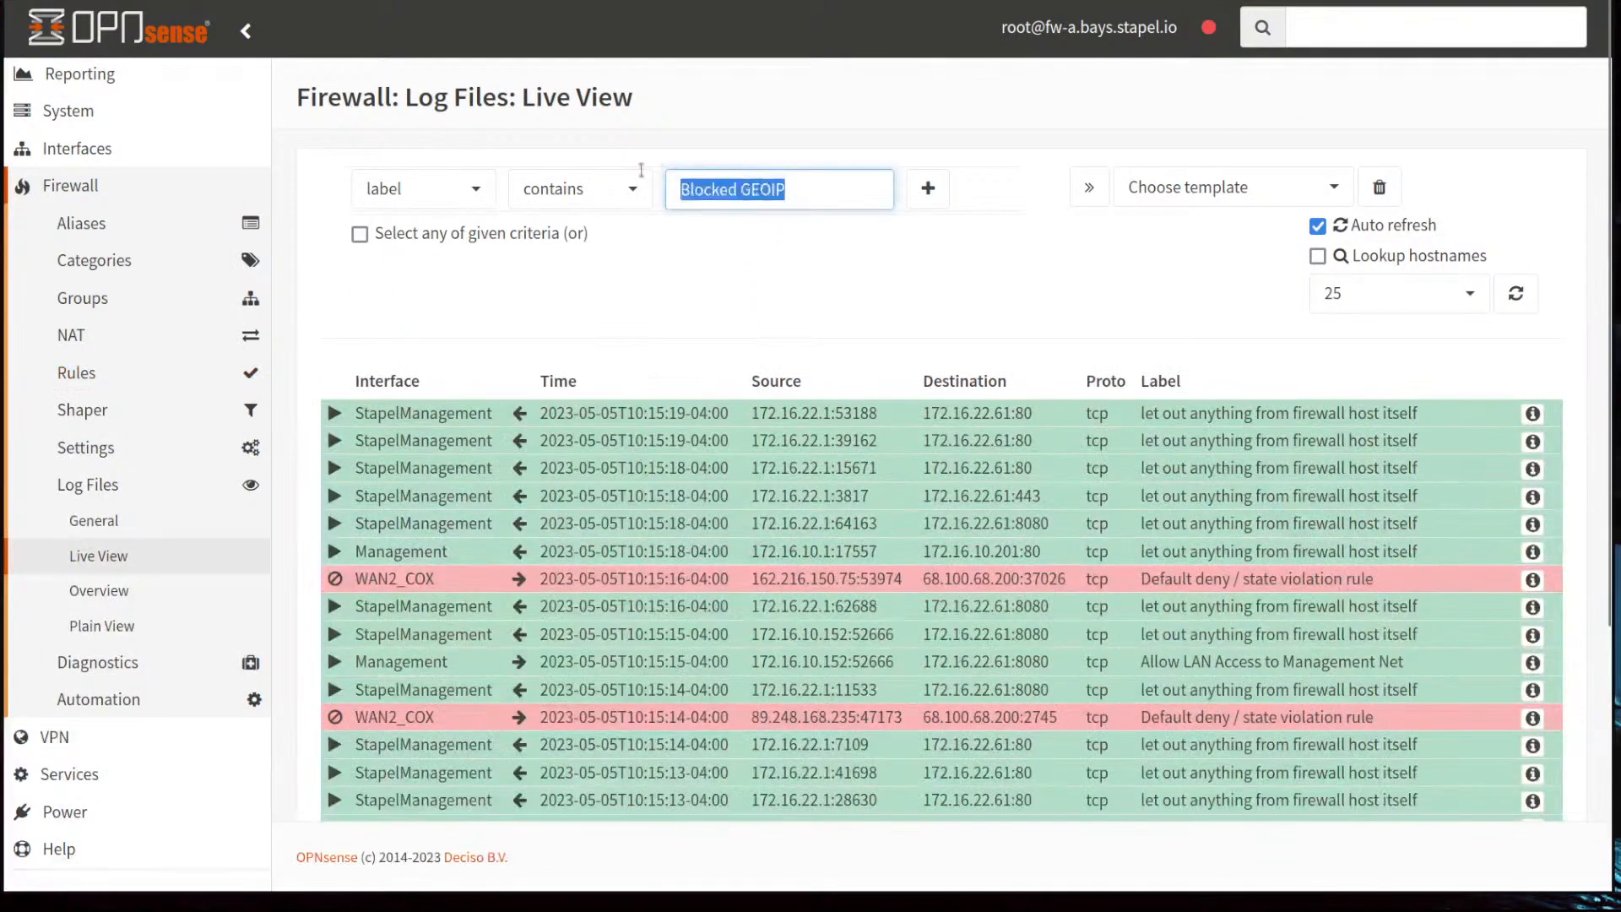
key("ctrl+v")
left_click(928, 188)
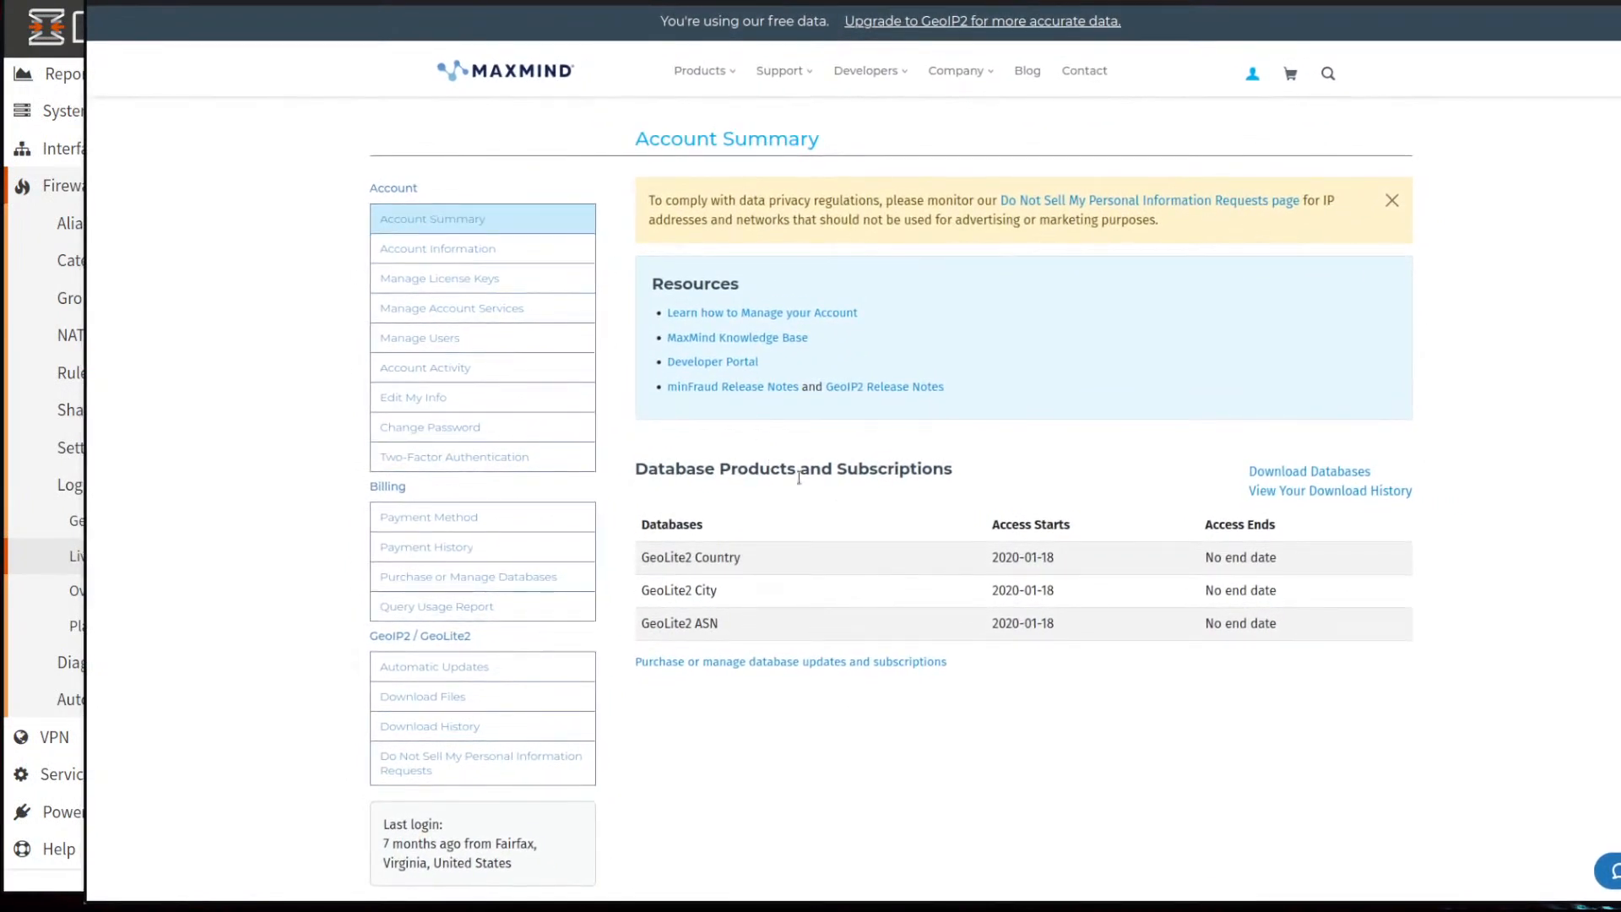
Step: Switch to the MaxMind account summary, enlarge the page, and review the listed GeoLite2 database products and subscriptions
key("ctrl+plus")
key("ctrl+plus")
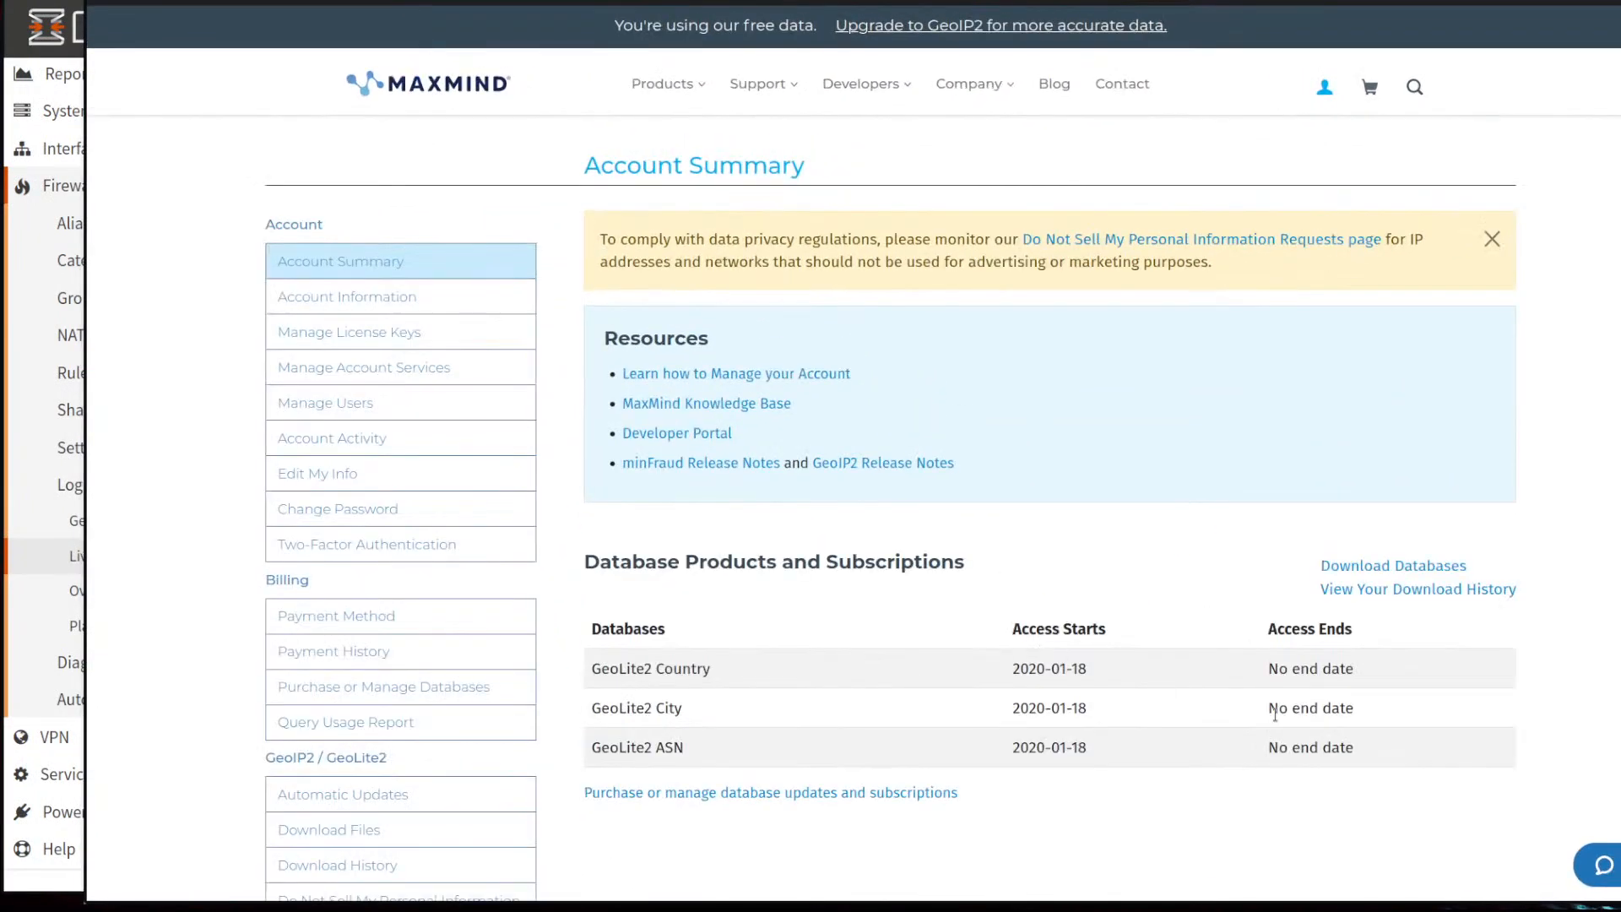
scroll(912, 585, "down", 2)
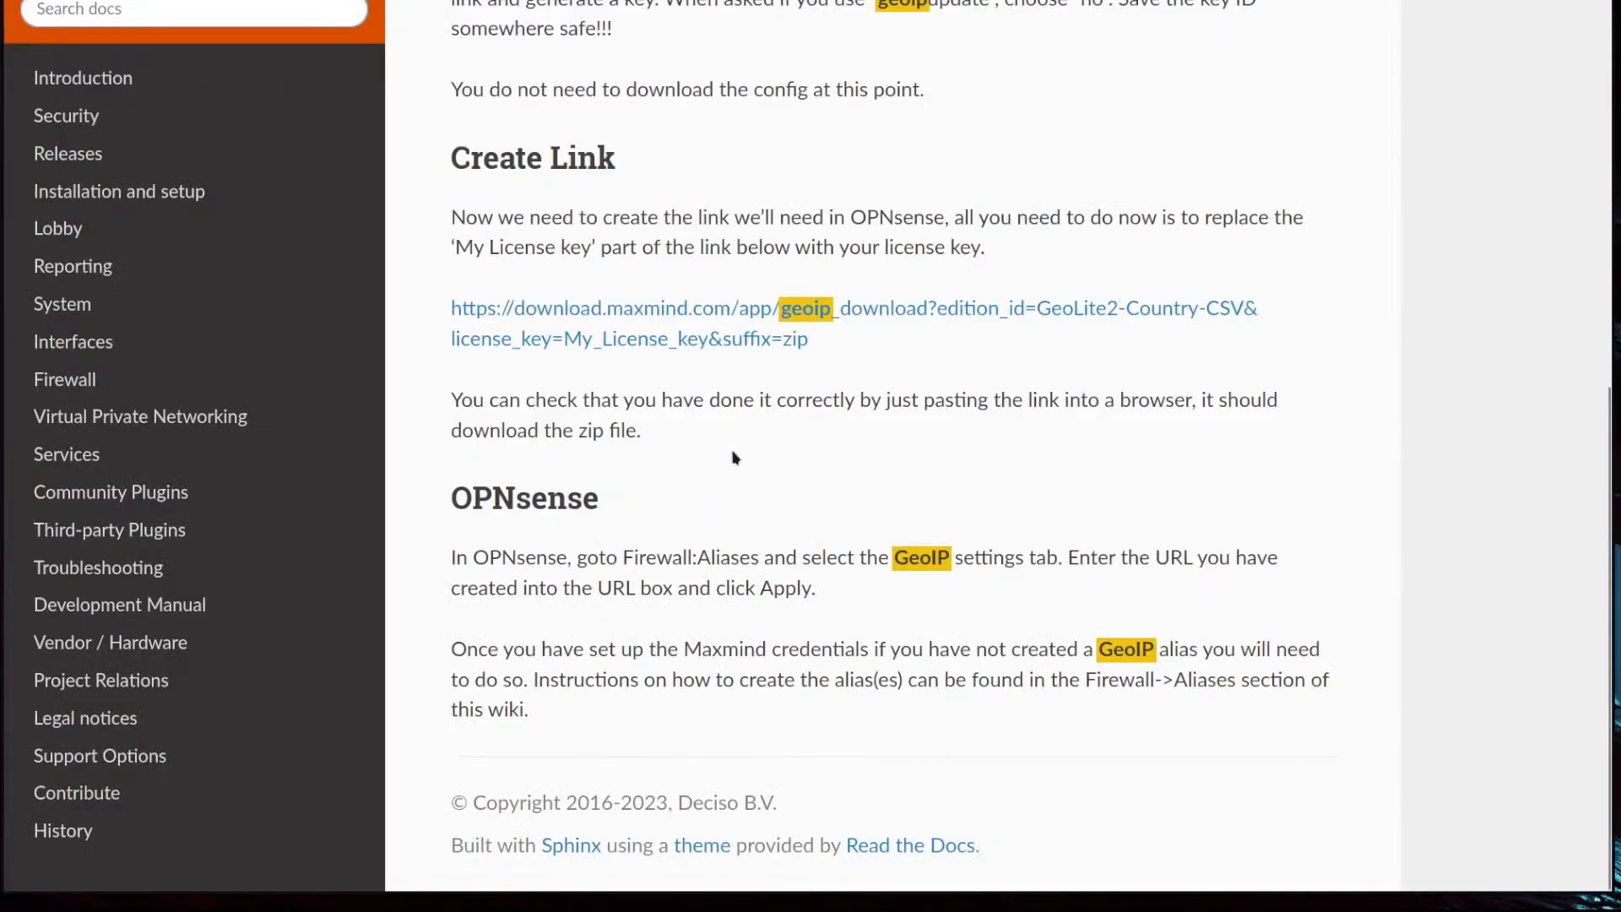
Step: In the OPNsense documentation's Create Link section, examine the MaxMind download link and its My_License_key placeholder by highlighting them
left_click_drag(811, 341, 468, 299)
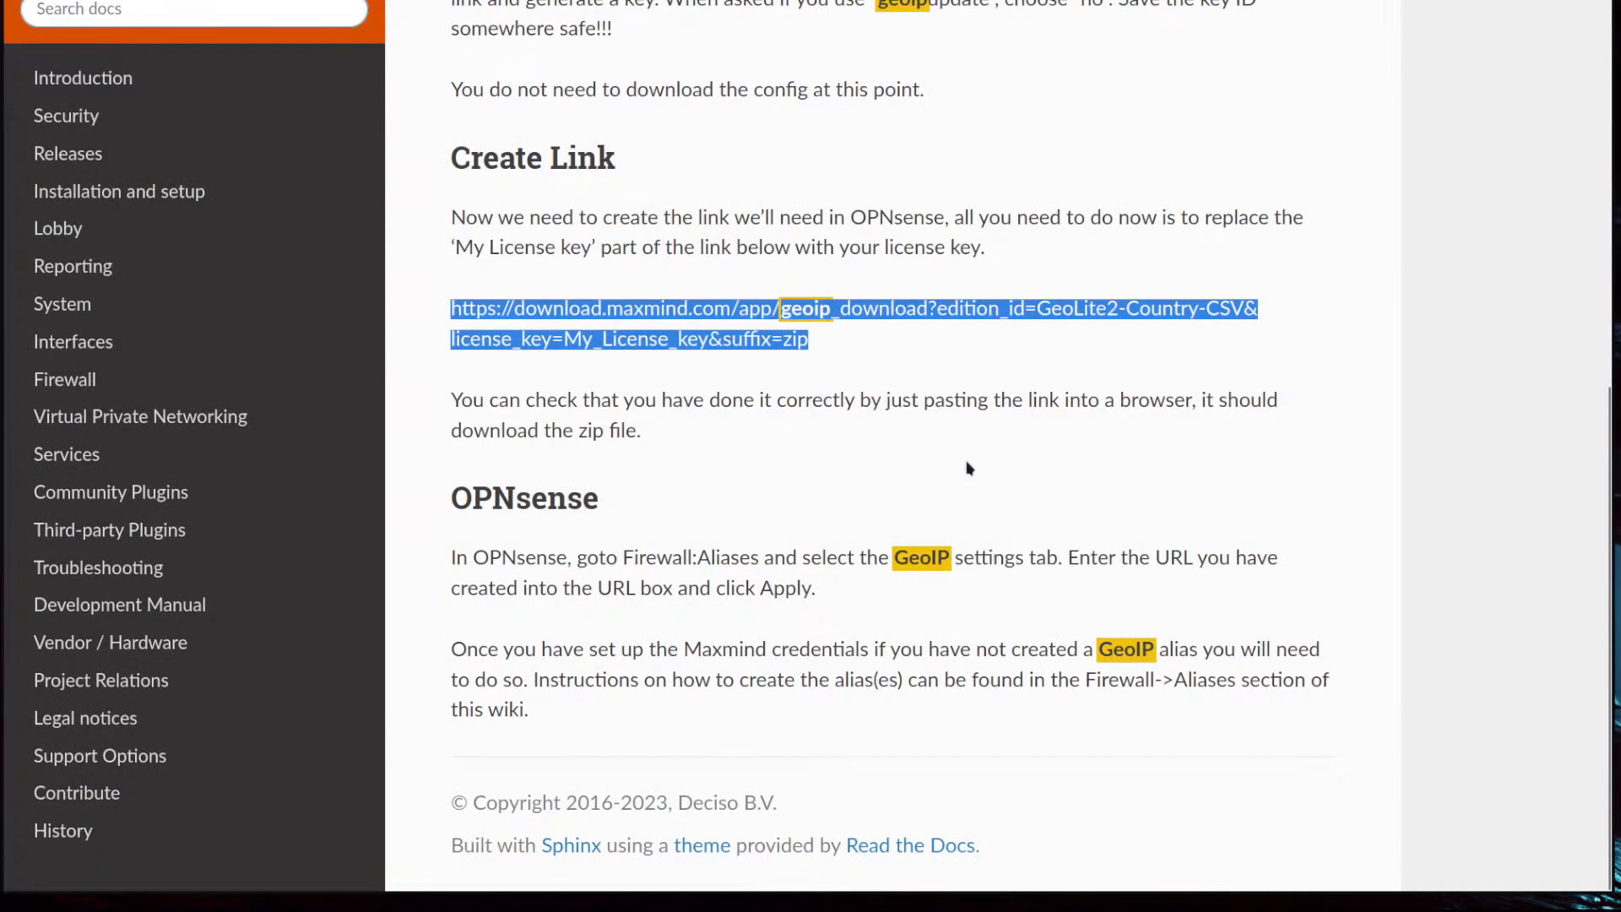
left_click(687, 384)
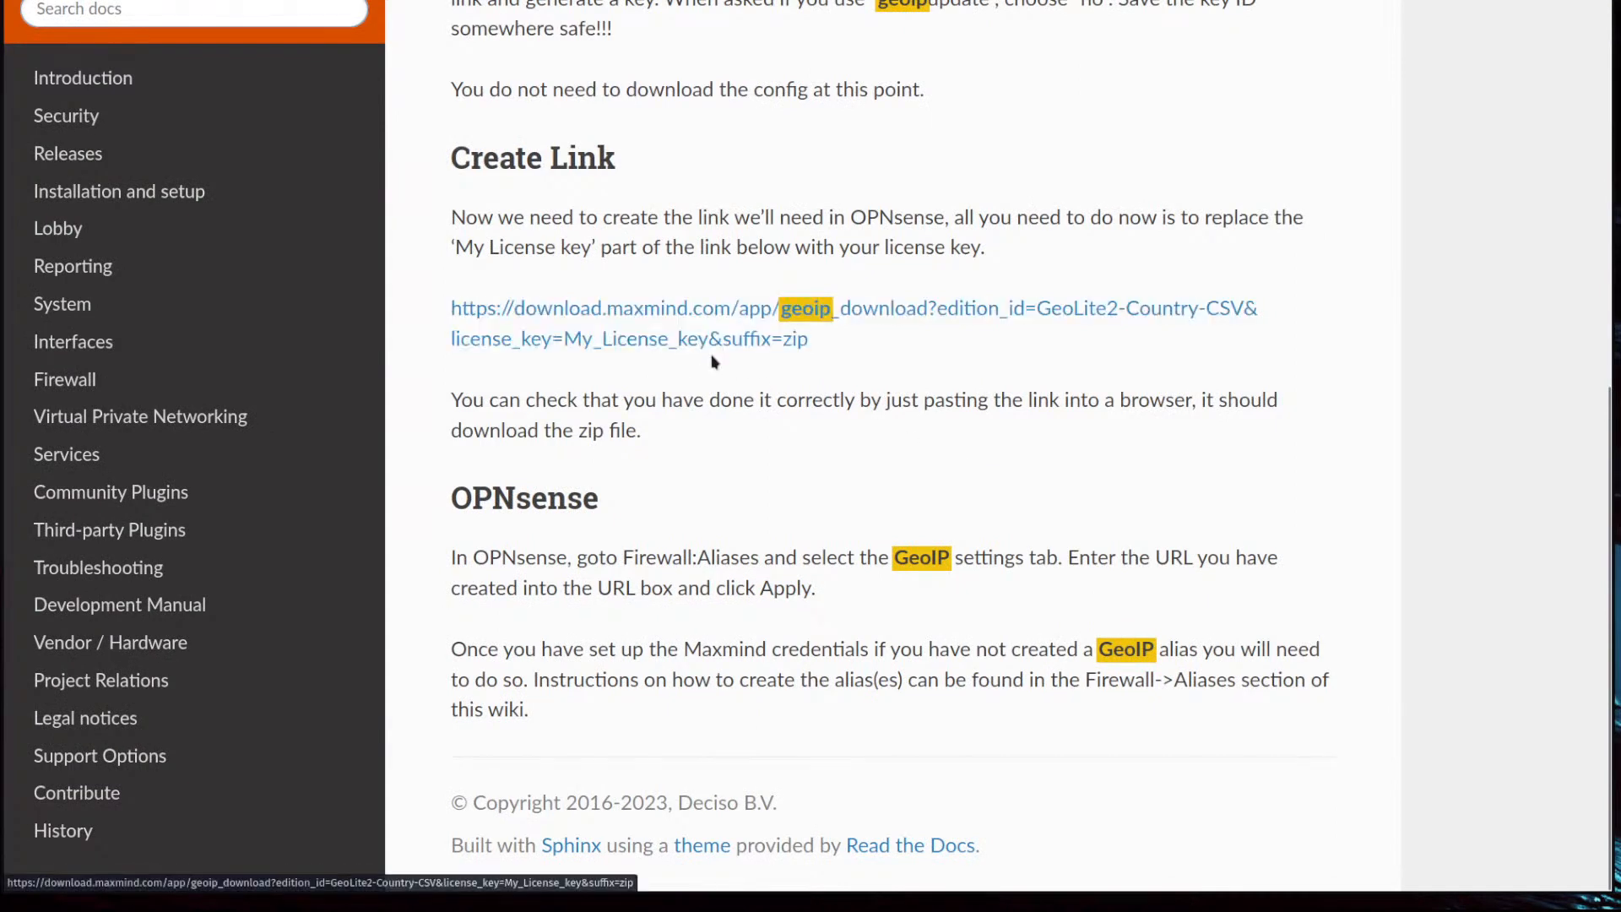
left_click_drag(708, 348, 571, 346)
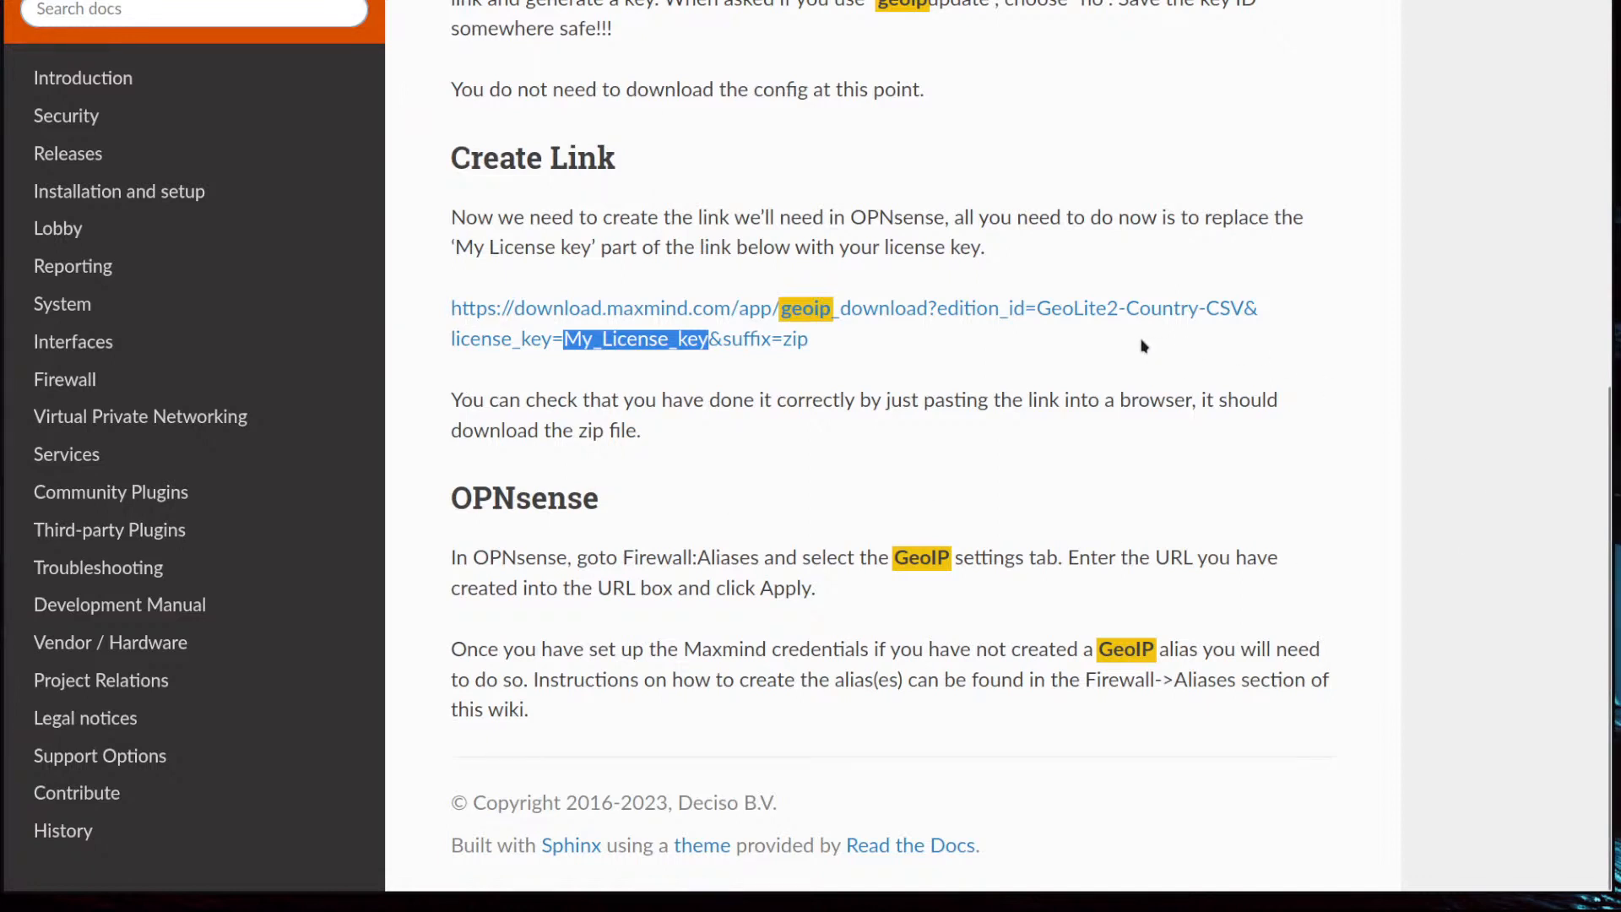
left_click(917, 356)
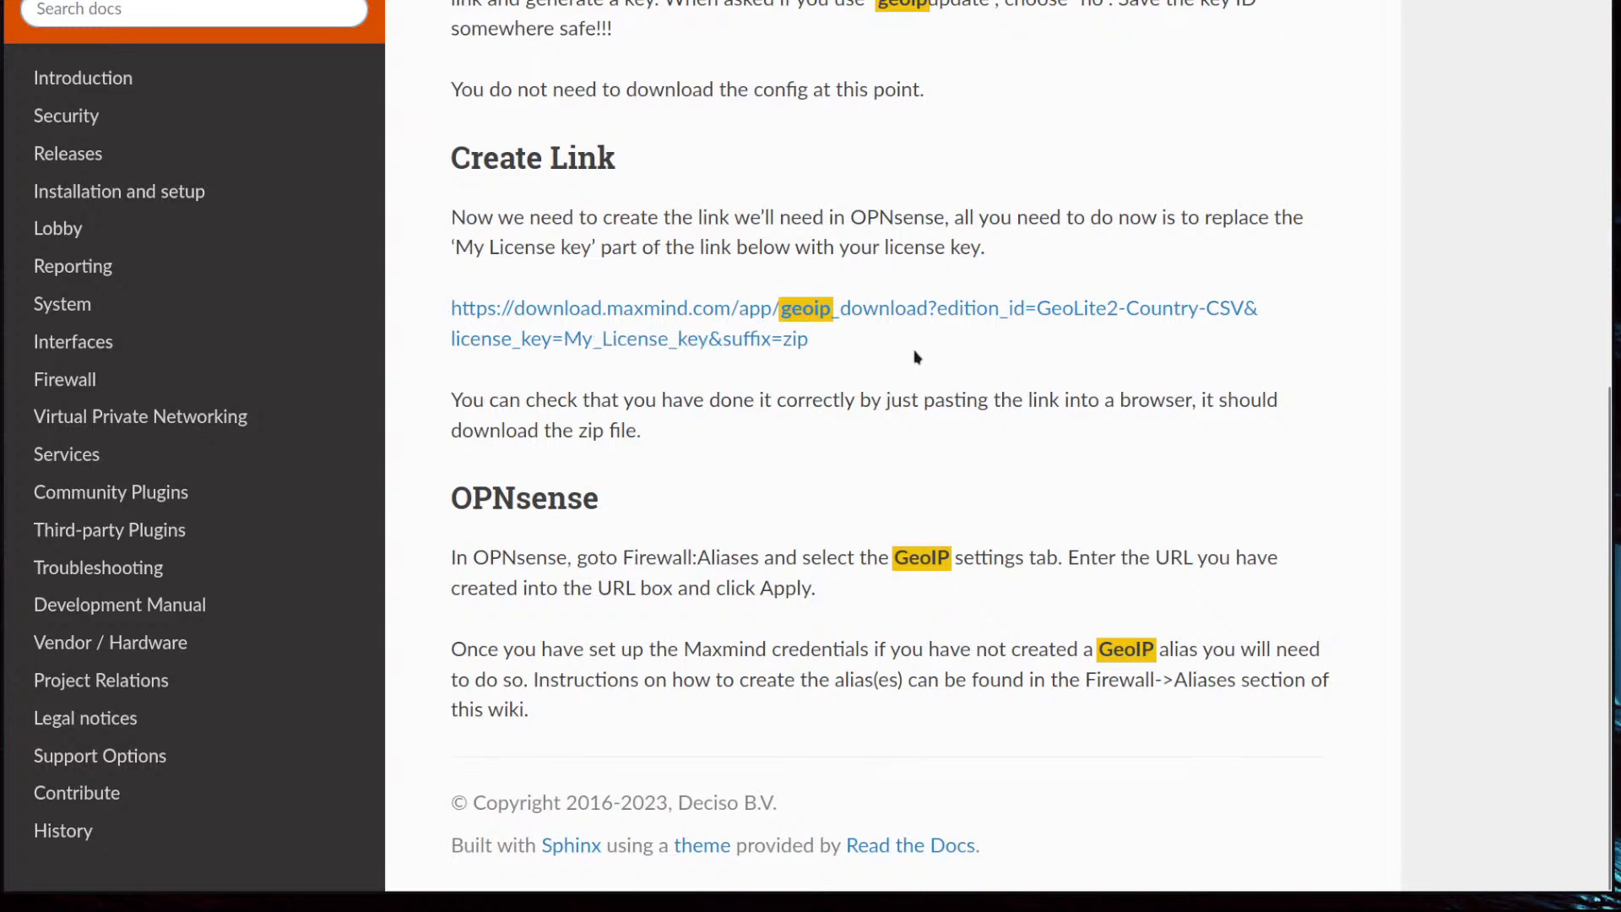